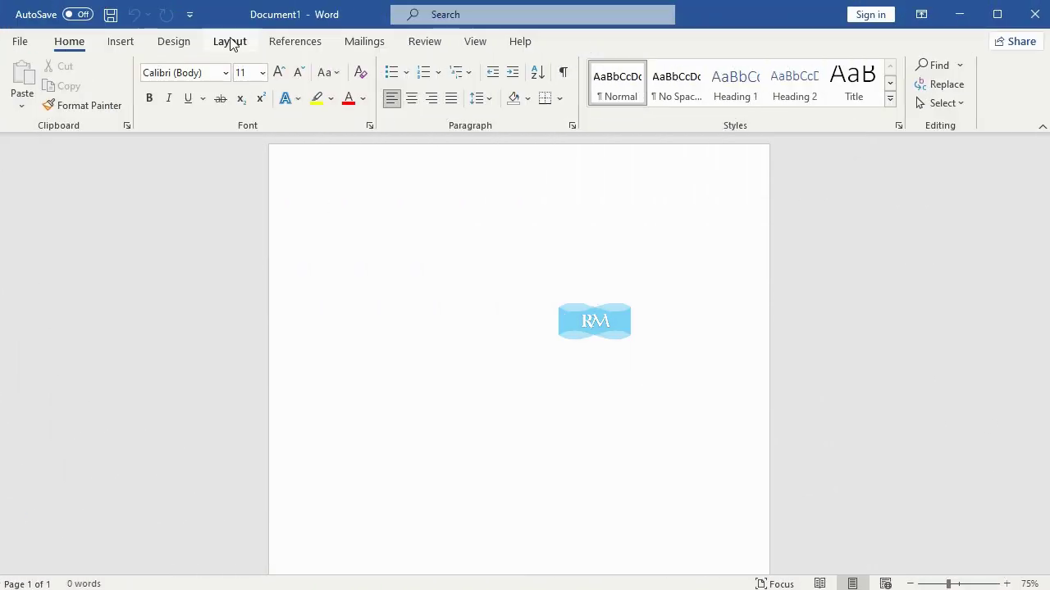
Step: From the Layout tab, set the paper size to B5 (JIS) and the orientation to landscape
click(230, 42)
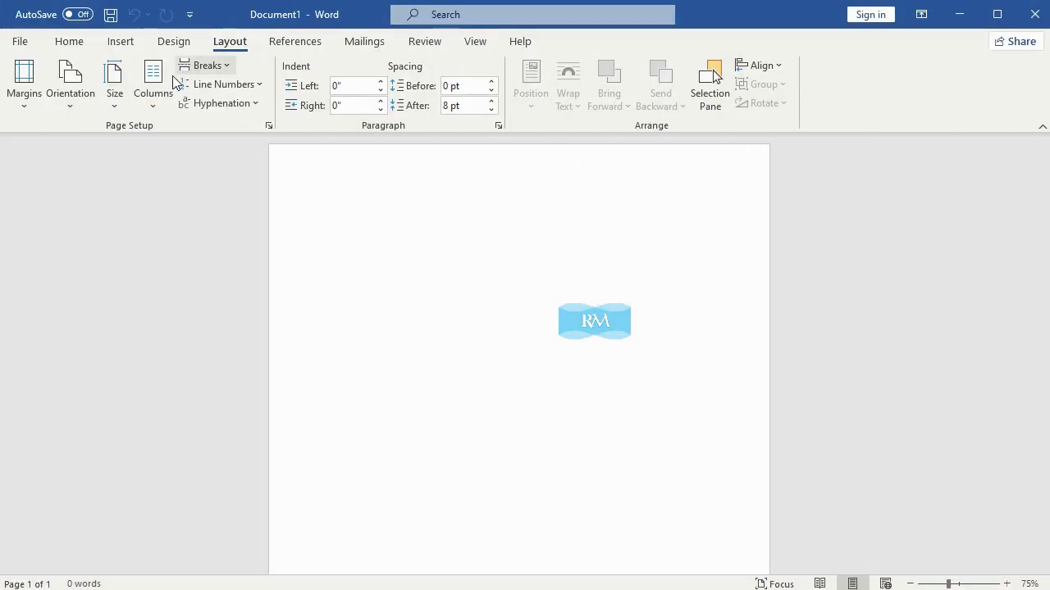
click(115, 92)
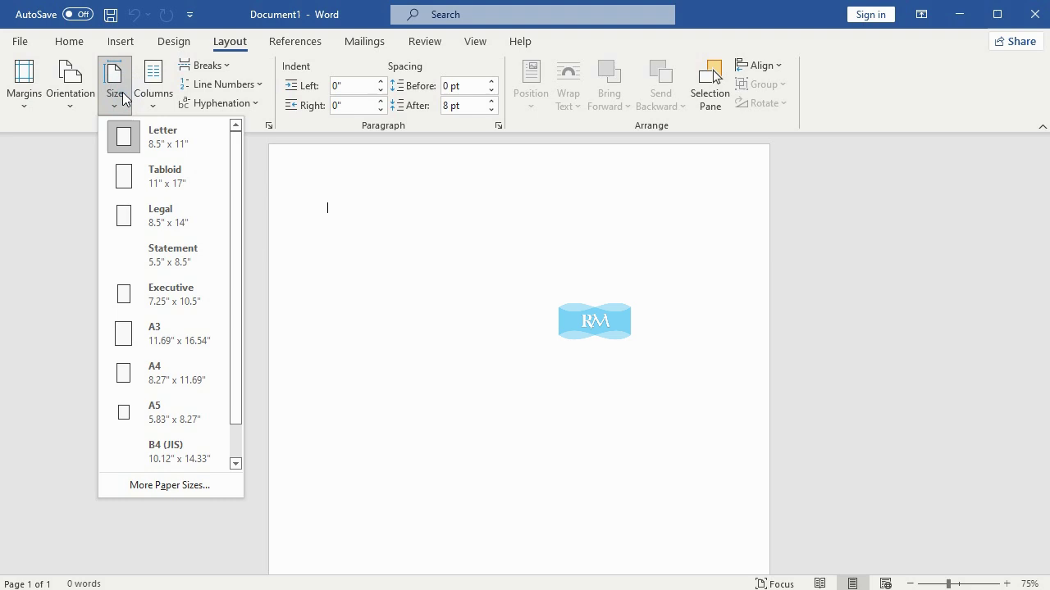
click(232, 439)
click(205, 440)
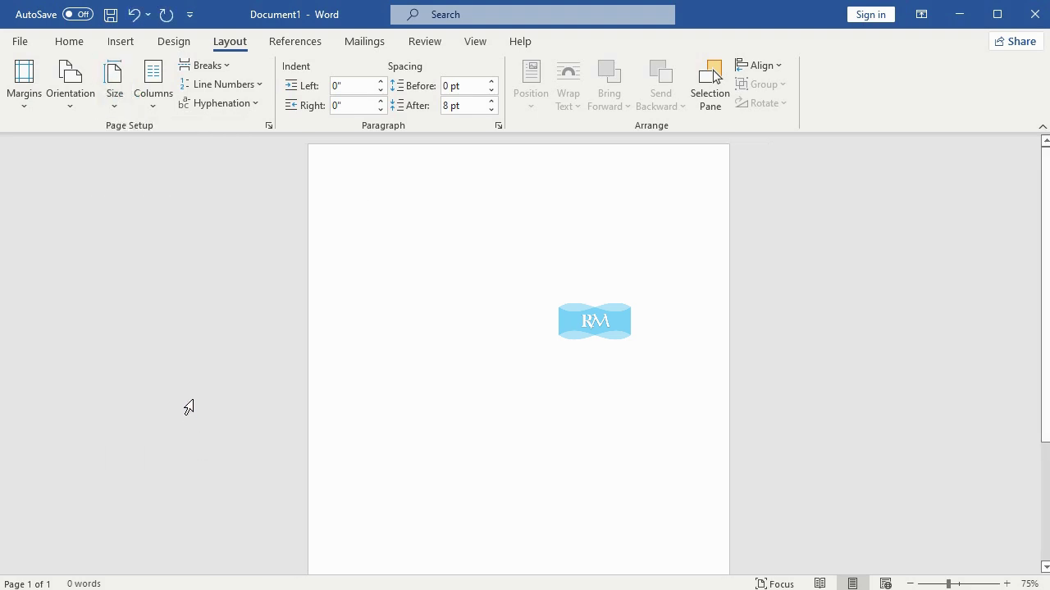
click(72, 97)
click(112, 179)
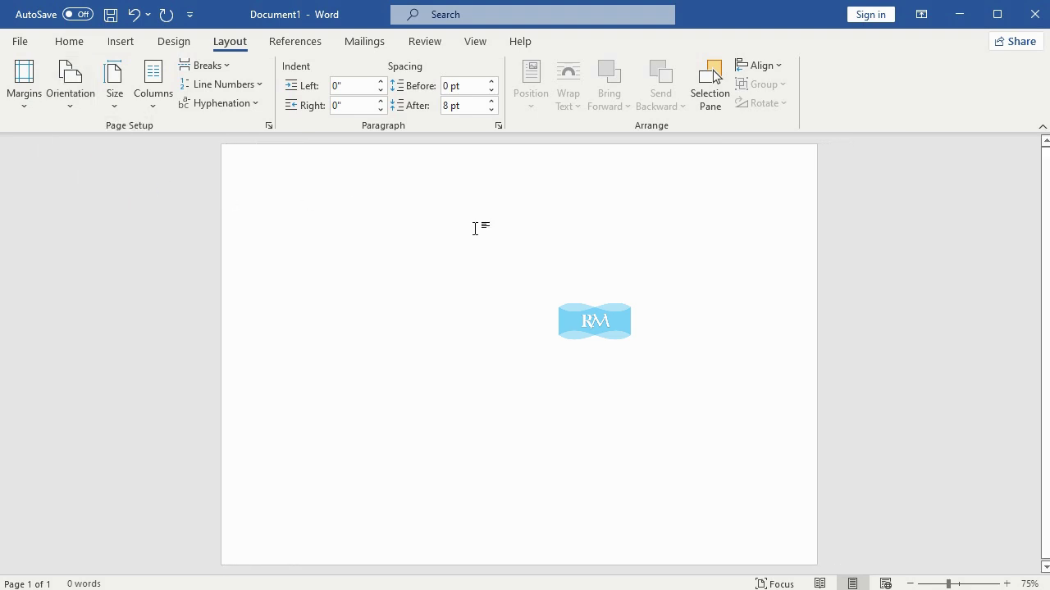
Step: Insert the yellow wave shape from the Stock Images Illustrations collection
click(115, 43)
click(166, 97)
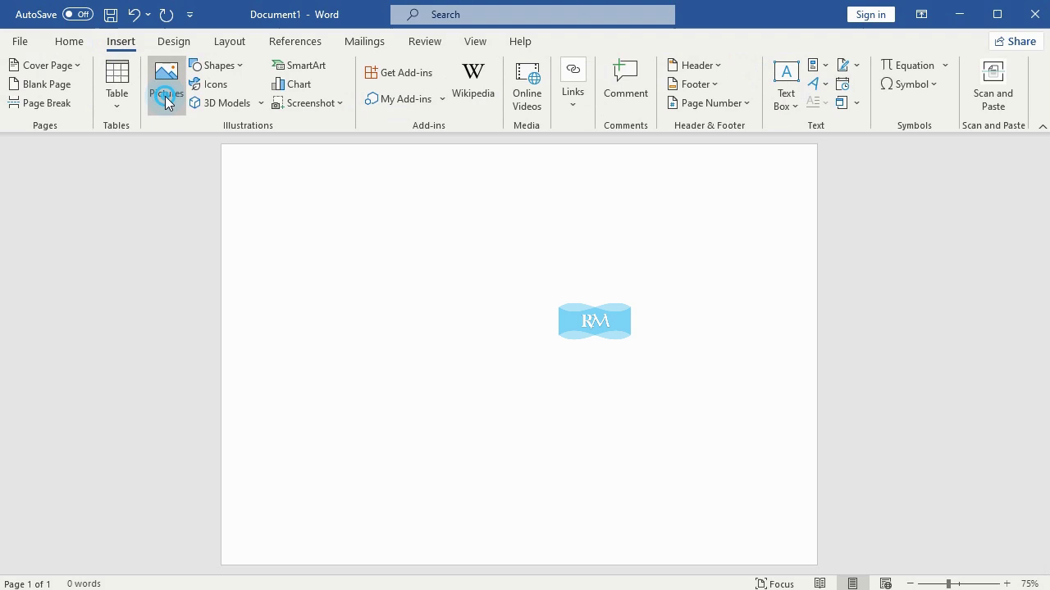
click(211, 175)
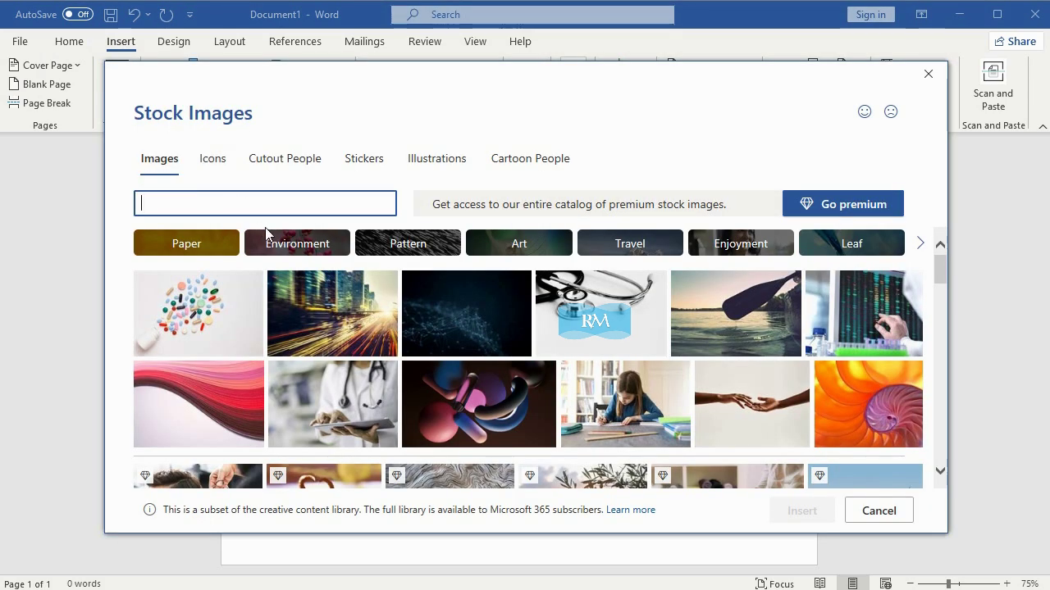
click(457, 159)
scroll(942, 411, down, 5)
scroll(941, 410, down, 5)
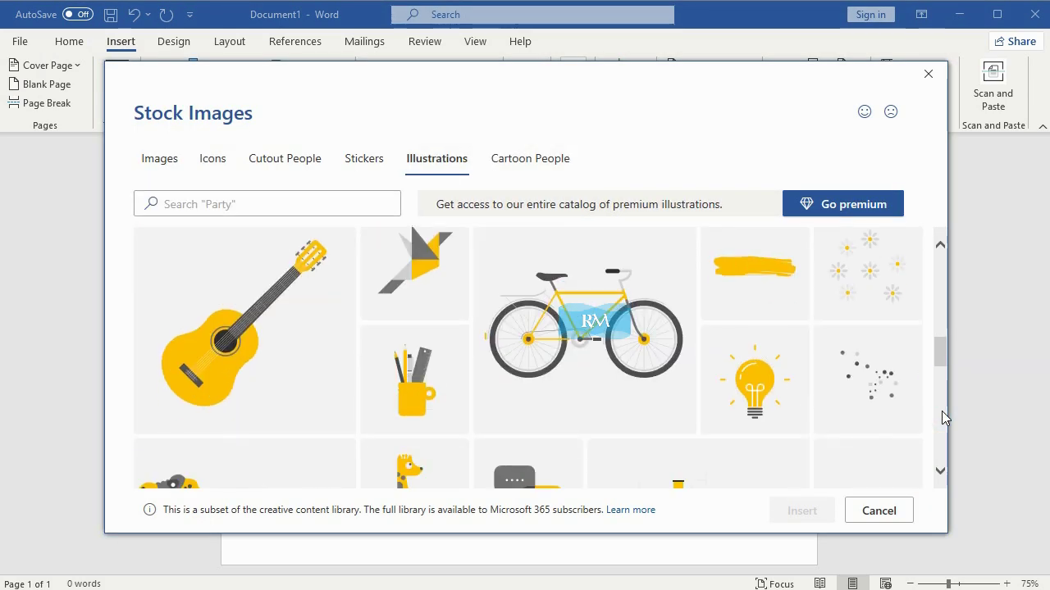
click(891, 287)
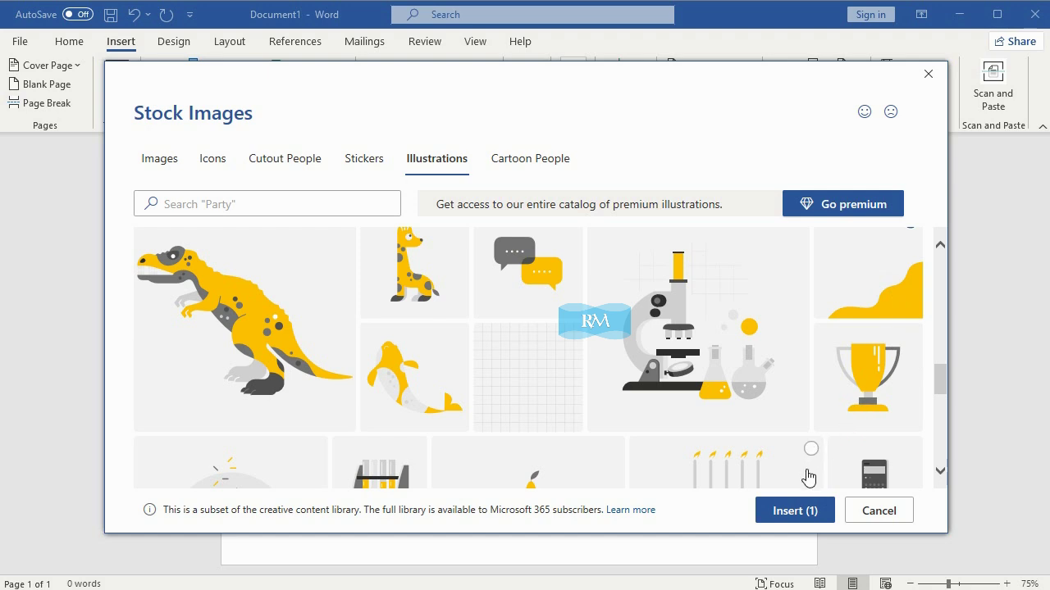
click(800, 513)
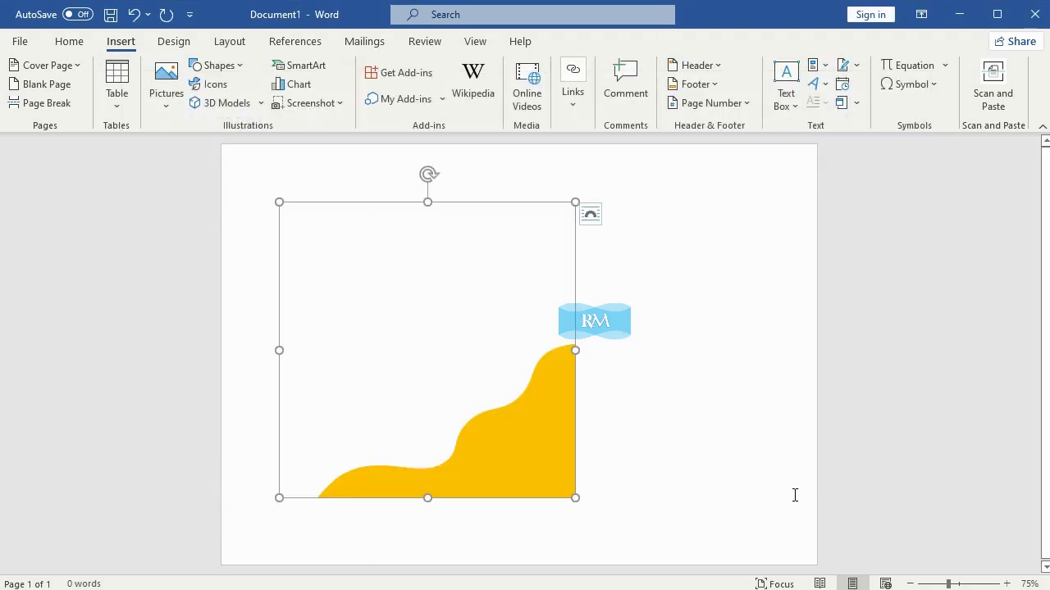
Step: Float the wave In Front of Text and drag it toward the right of the page
click(597, 214)
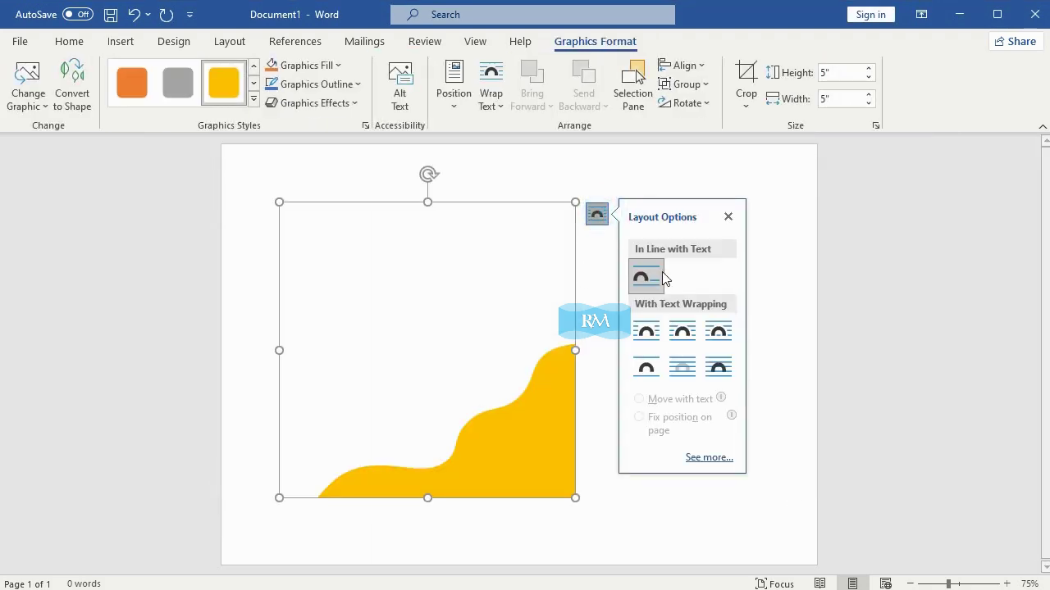
click(718, 367)
drag(524, 401, 687, 416)
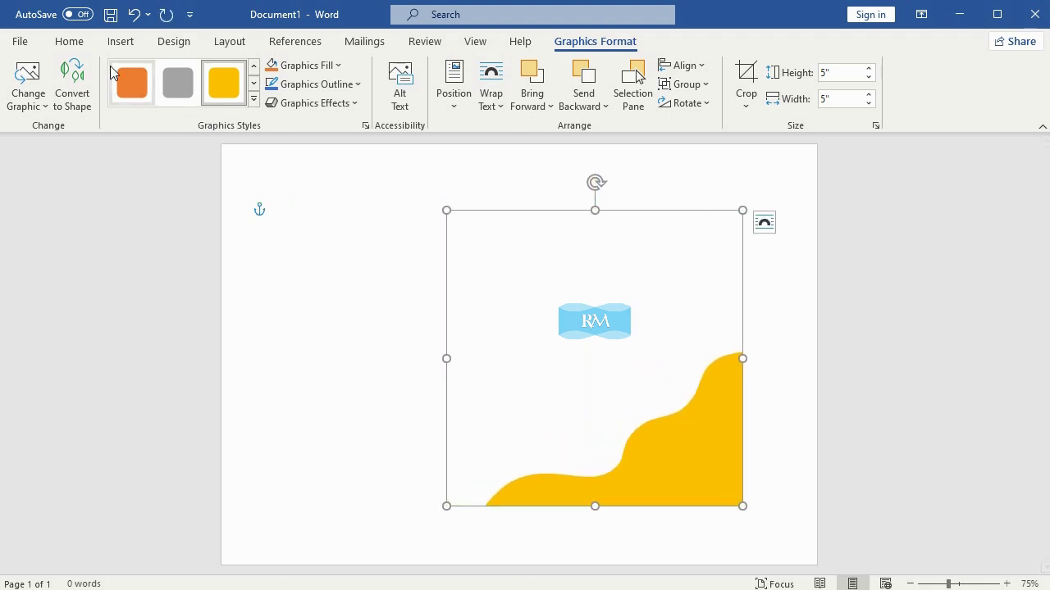
Step: Recolour the wave with a dark blue Graphics Fill
click(252, 100)
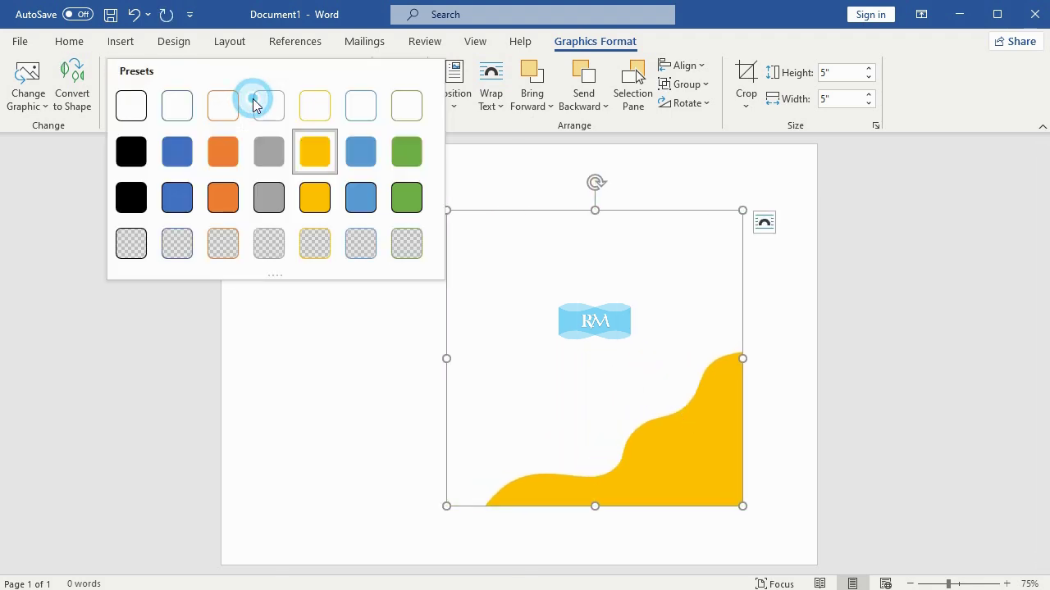
click(678, 41)
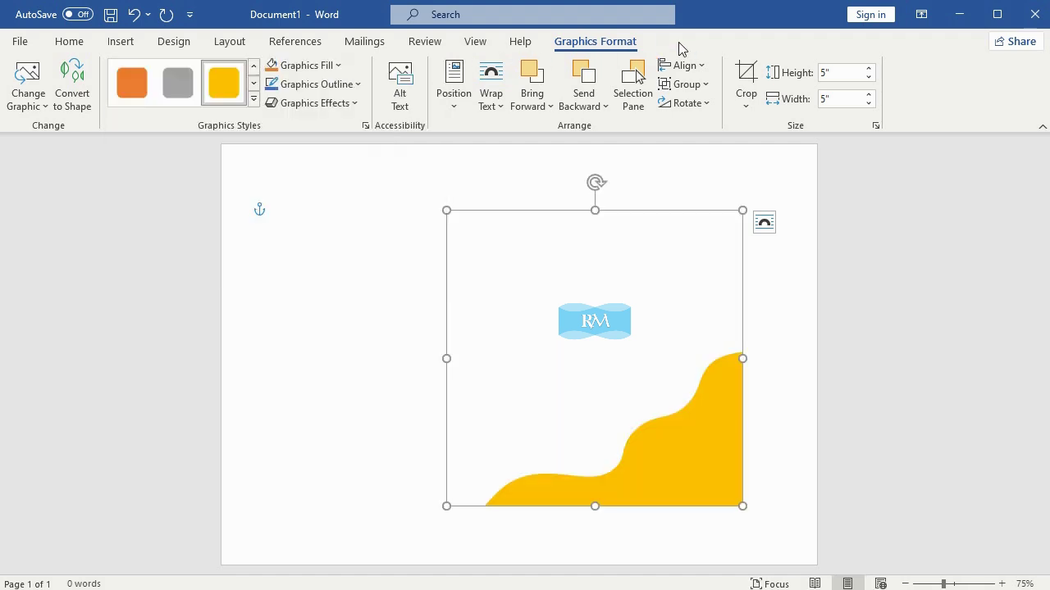
click(339, 67)
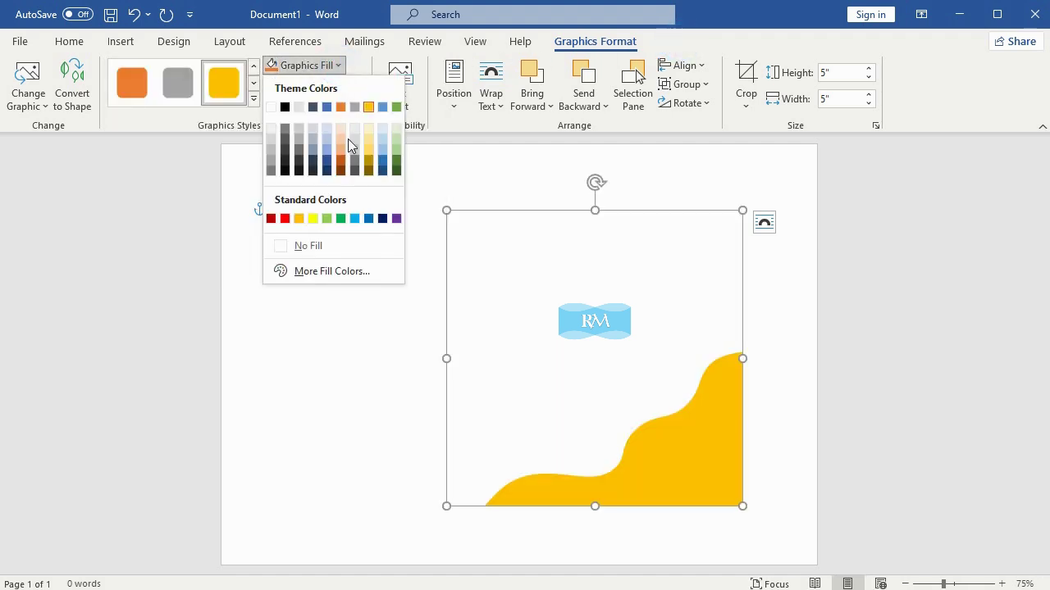
click(367, 218)
Step: Copy the blue wave and paste a duplicate
click(69, 41)
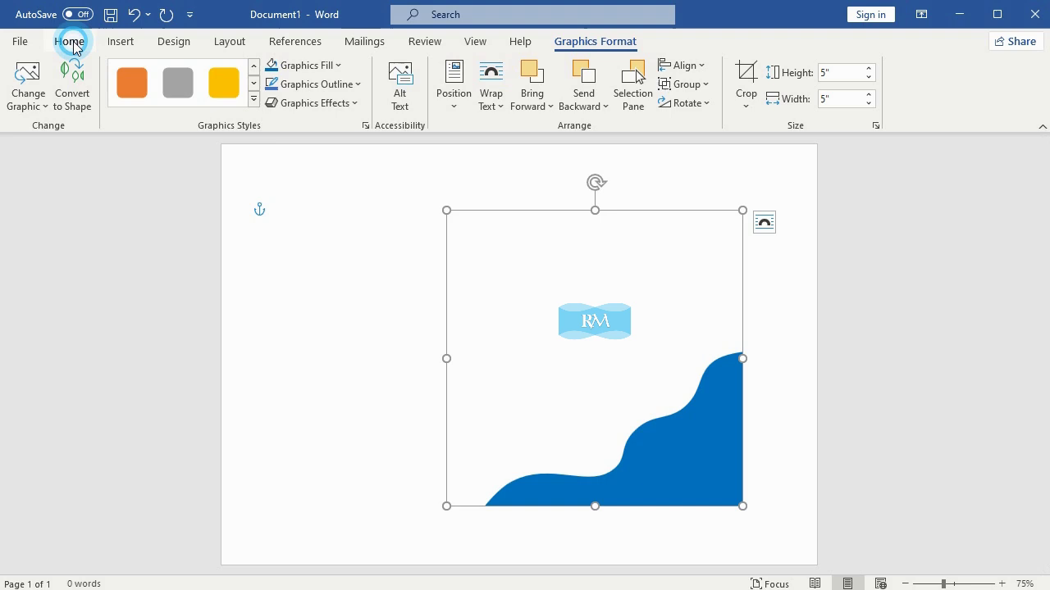
click(64, 86)
click(30, 80)
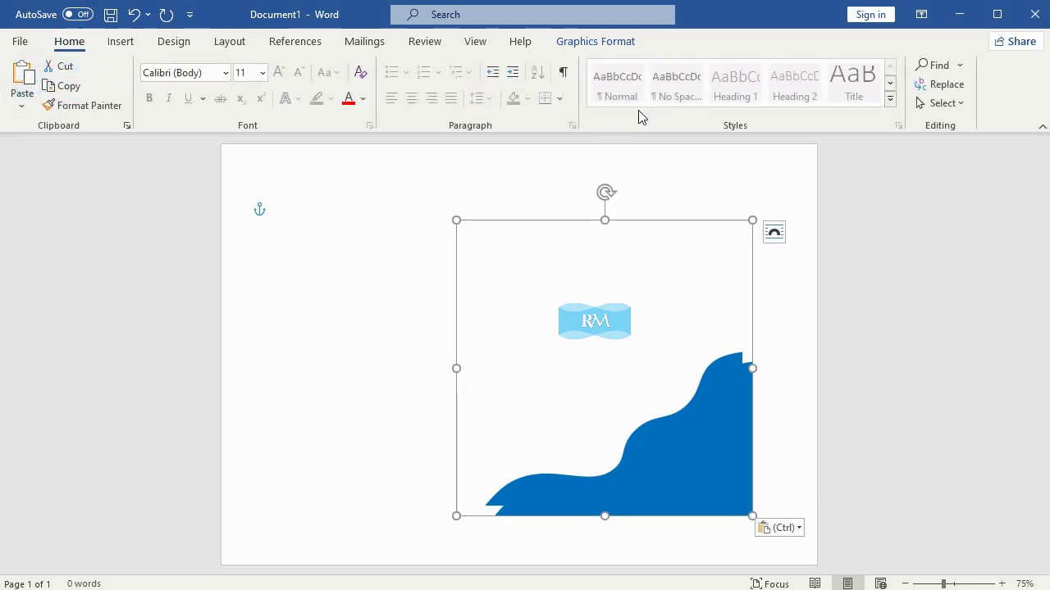
click(628, 42)
Step: Flip the duplicate wave horizontally, move it to lower left, and group it with the original
click(702, 103)
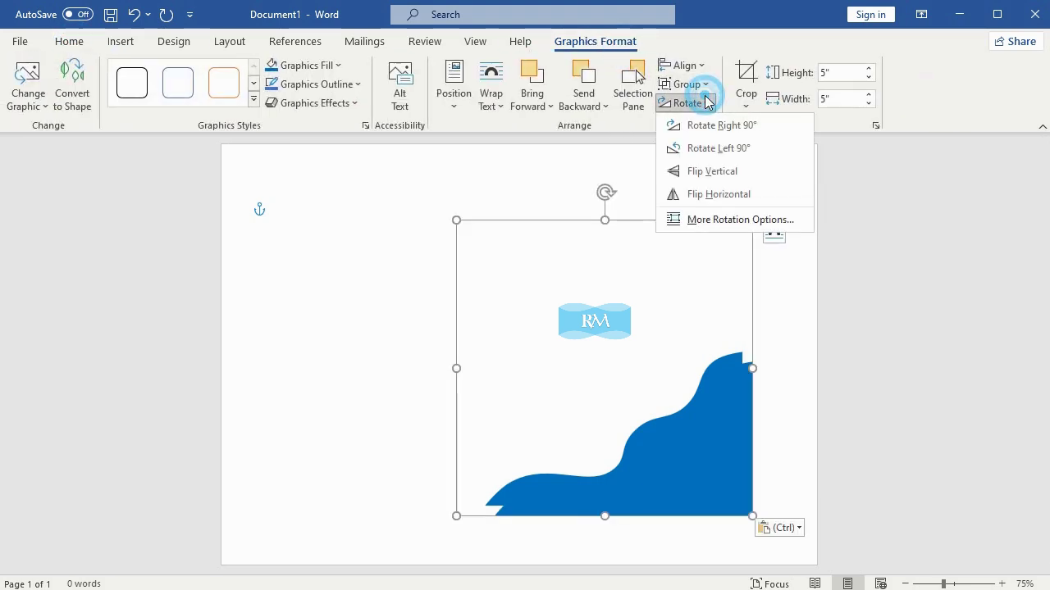
click(732, 194)
drag(488, 425, 262, 417)
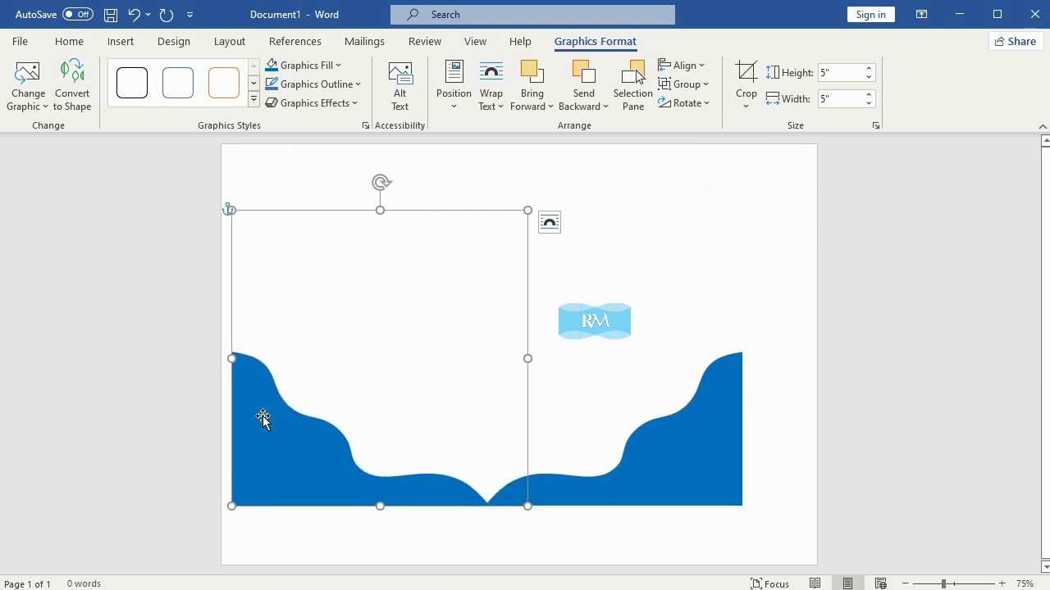
shift+click(663, 452)
right_click(663, 453)
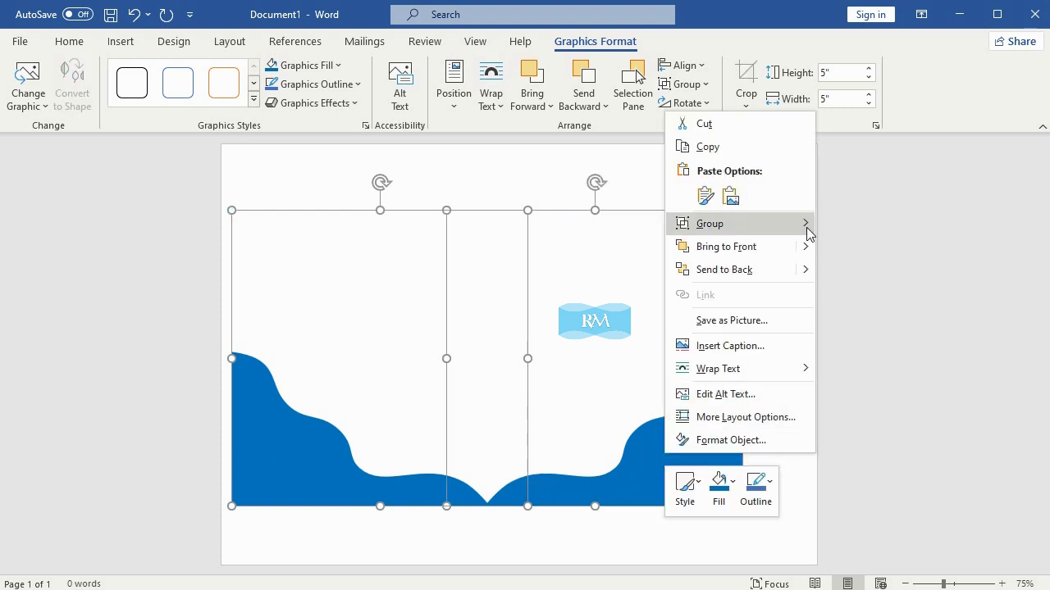
mouse_move(806, 227)
click(857, 224)
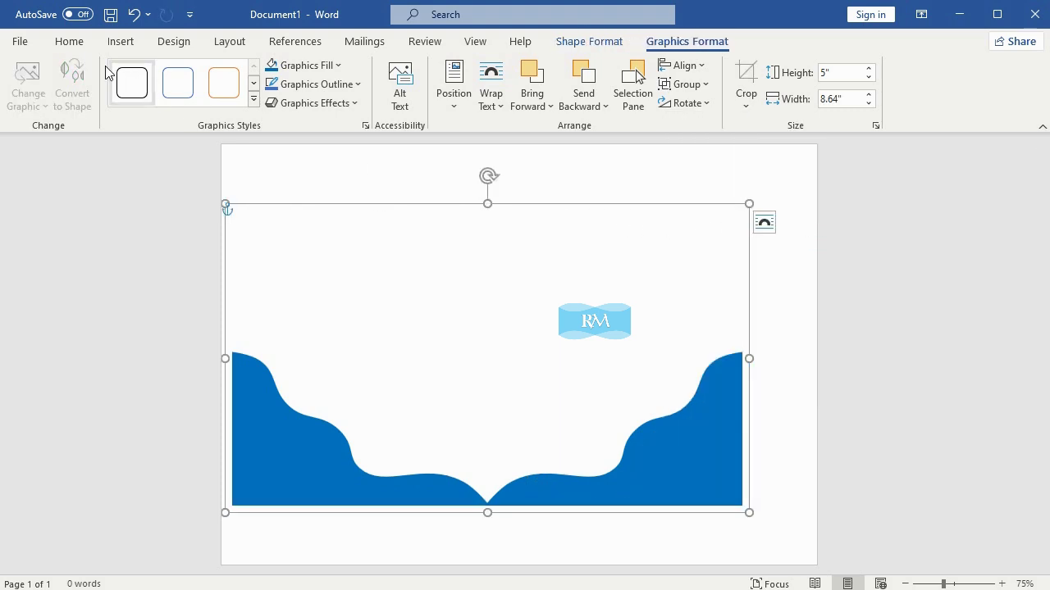
Step: Paste a copy of the grouped waves, flip it vertically, and align it along the top
click(74, 42)
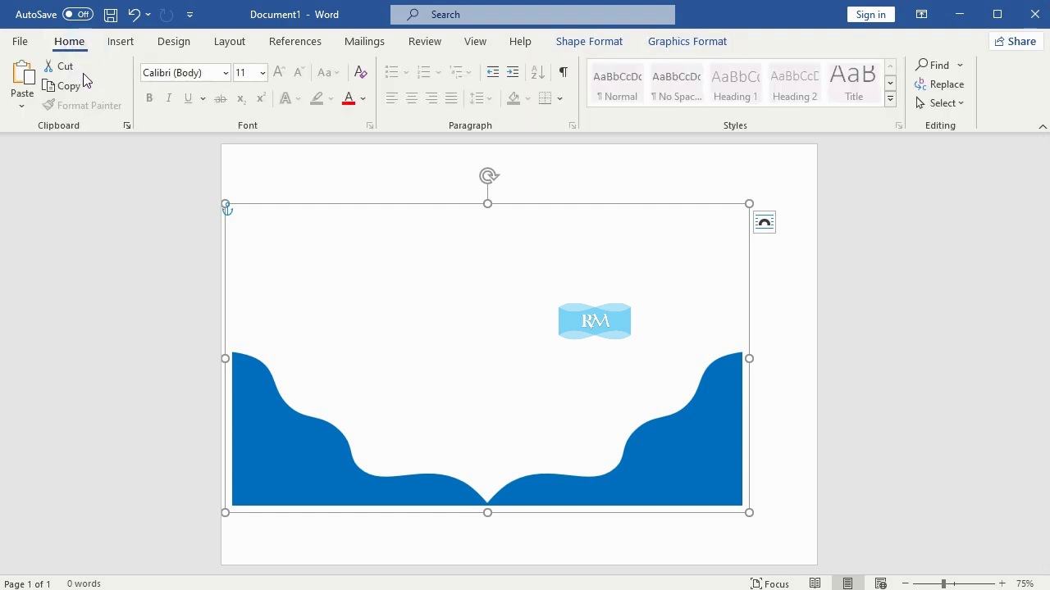
click(24, 81)
drag(599, 506, 597, 392)
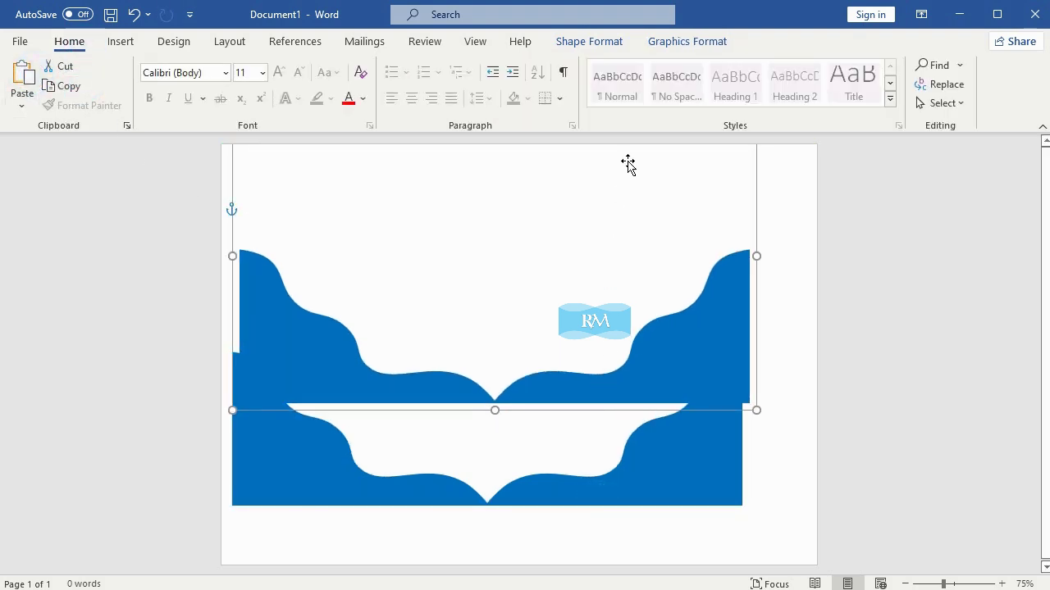
click(671, 41)
click(685, 103)
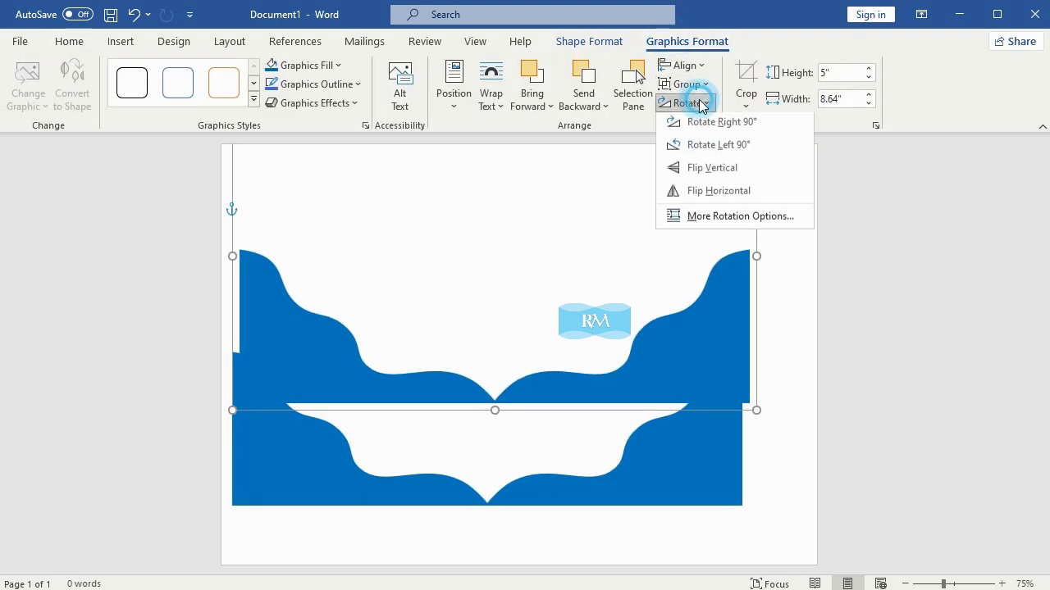
click(720, 172)
drag(706, 175, 700, 265)
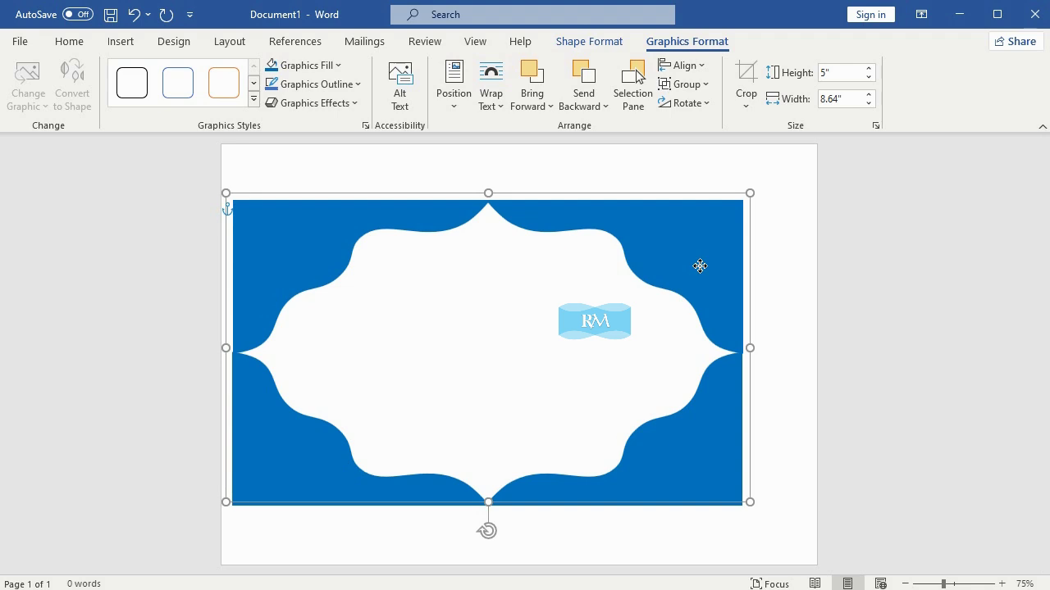
drag(700, 266, 699, 267)
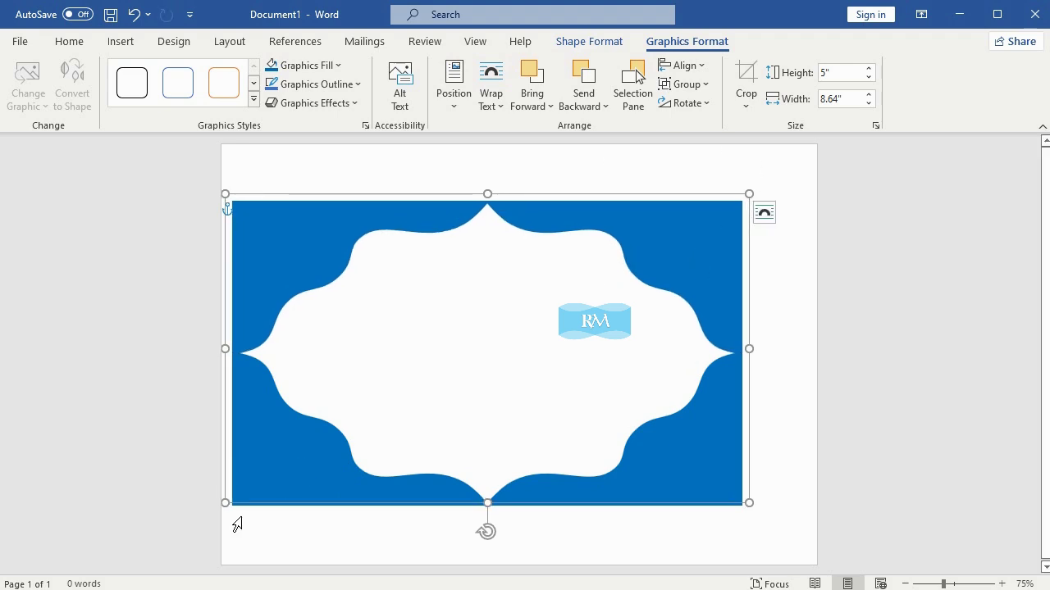
click(73, 43)
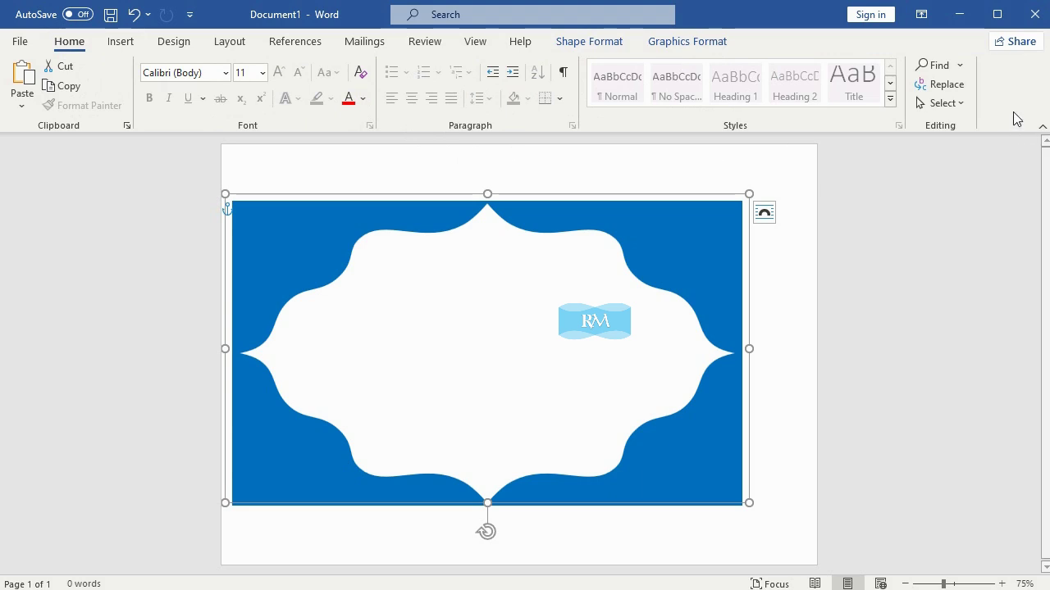
Step: Select Group 3 and Group 4 in the Selection pane and group them together
click(953, 104)
click(931, 195)
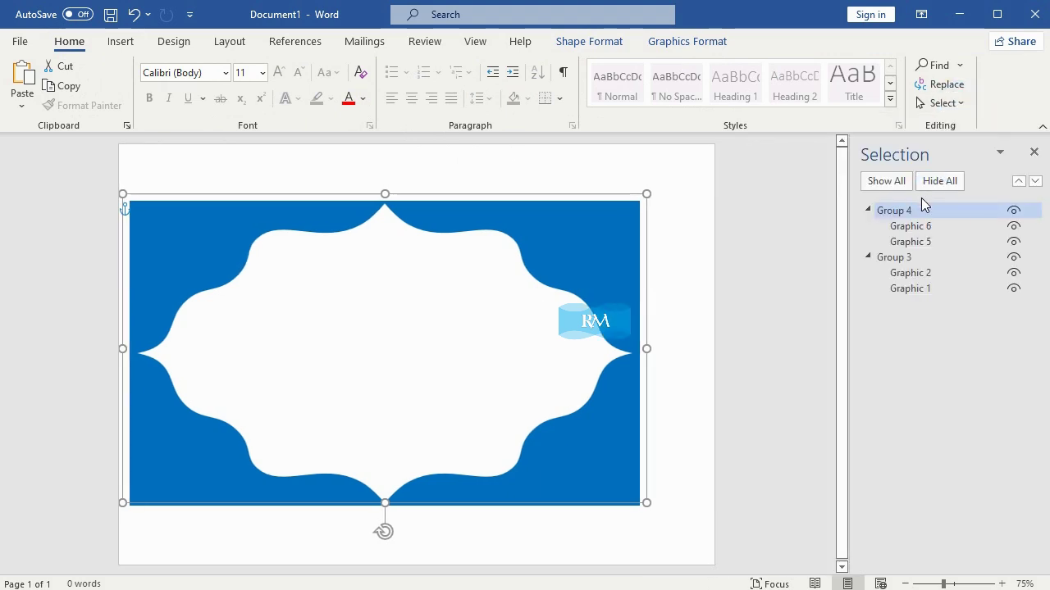
ctrl+click(909, 259)
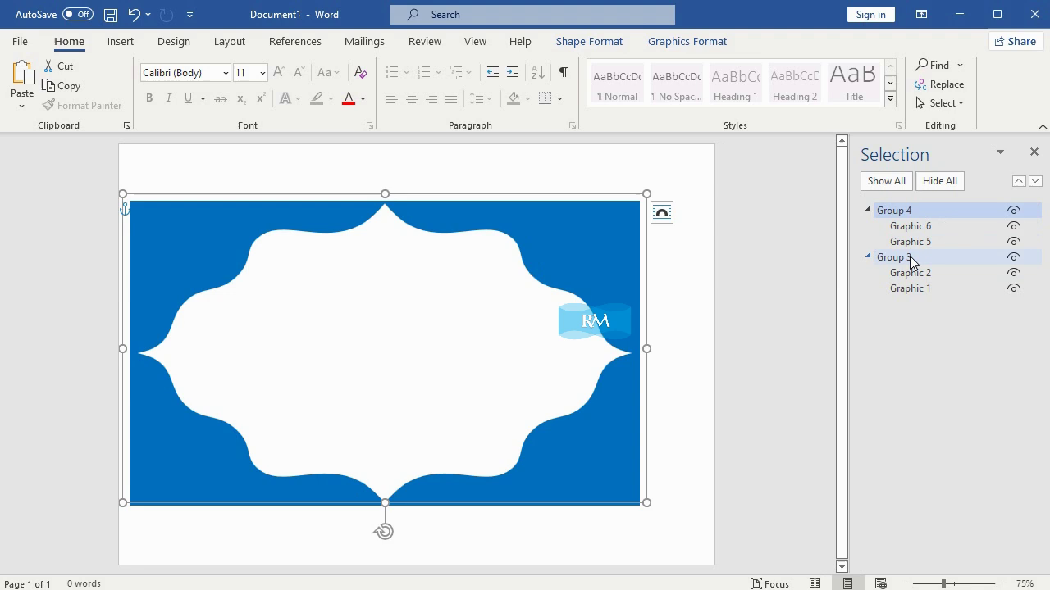
right_click(646, 191)
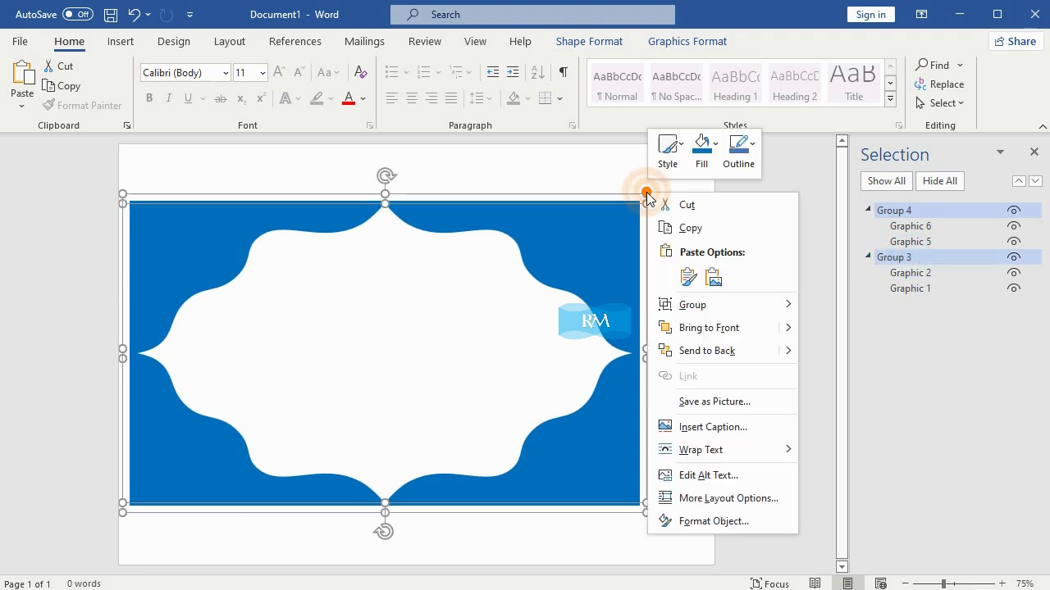
mouse_move(785, 305)
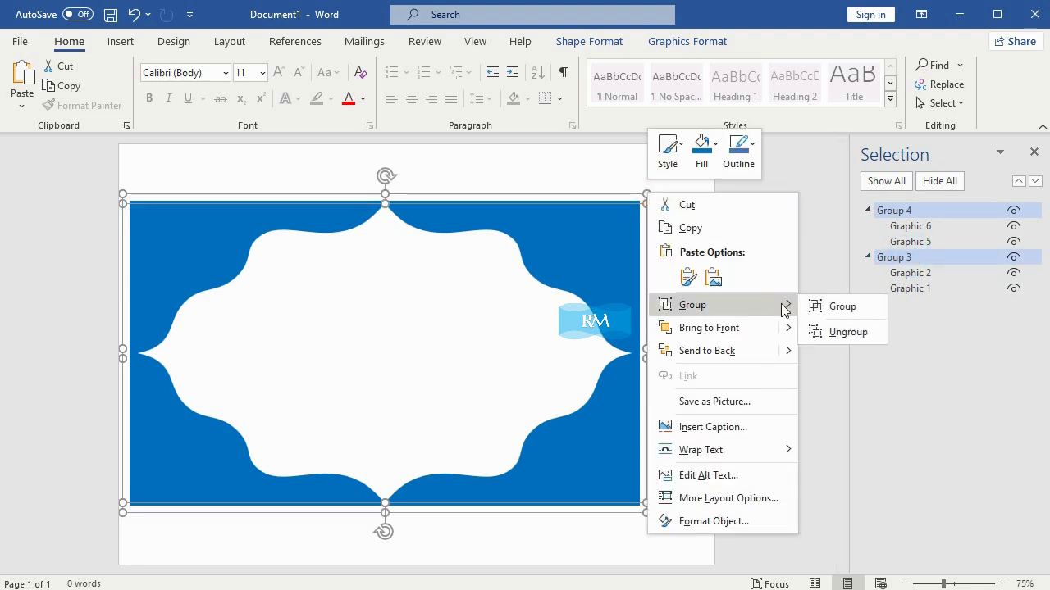
click(828, 307)
Step: Centre the combined blue frame on the page, deselect it, and close the Selection pane
mouse_move(534, 209)
mouse_down()
mouse_move(597, 205)
mouse_move(567, 213)
mouse_up()
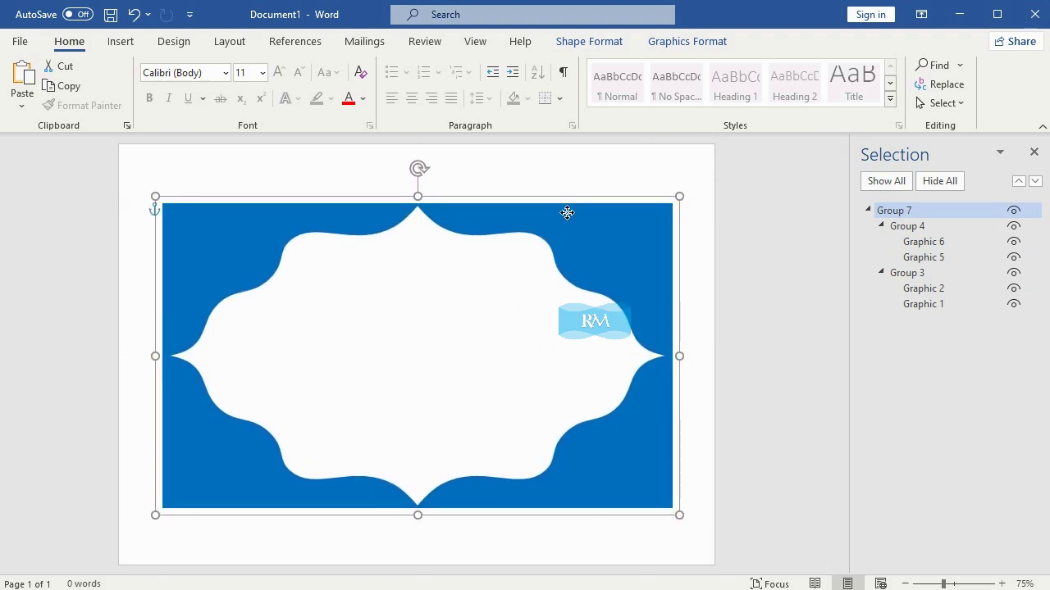
click(757, 181)
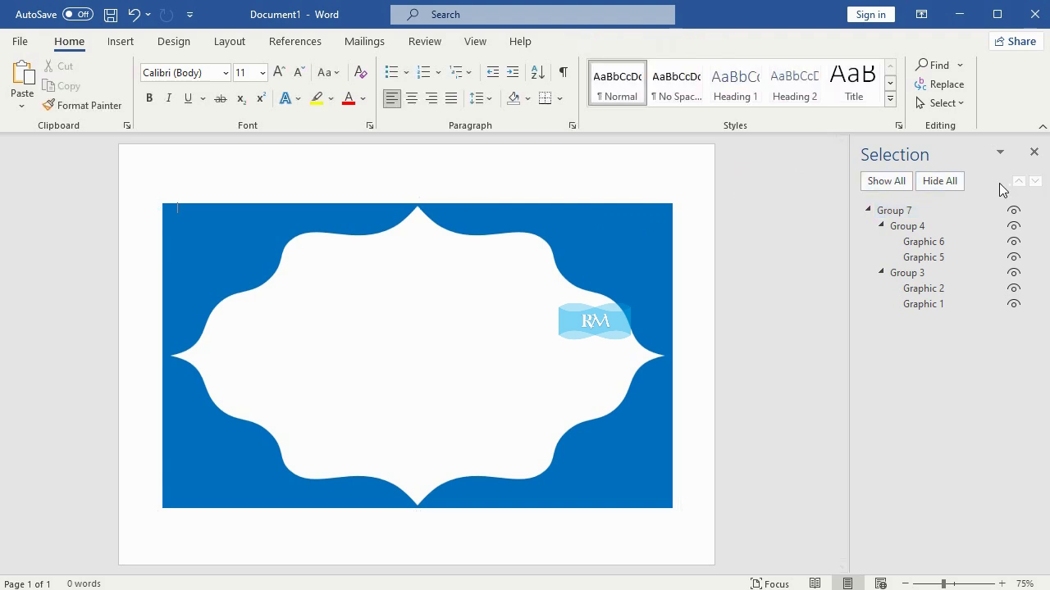
click(1033, 154)
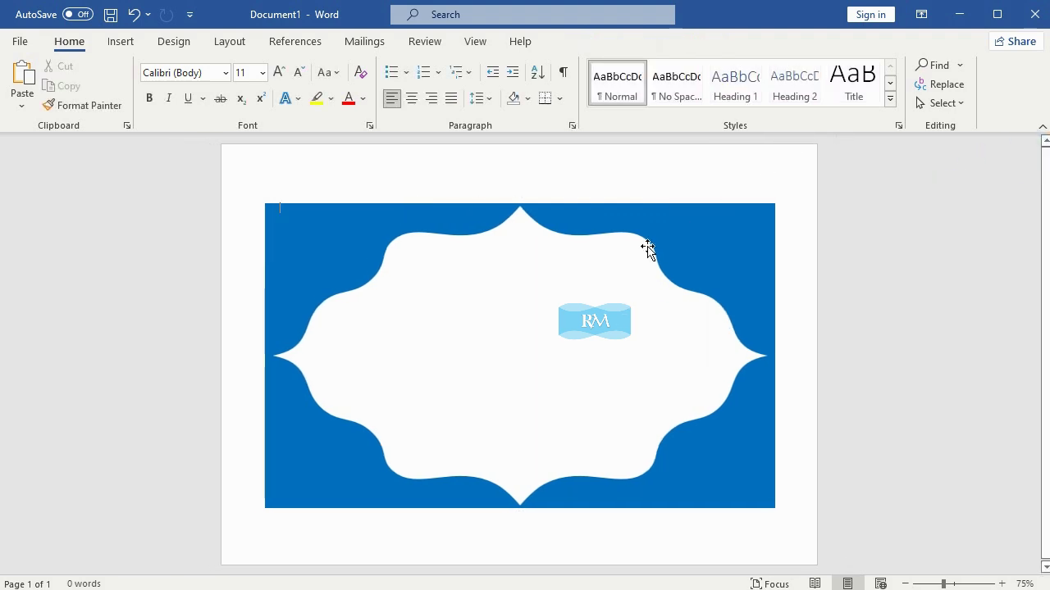
Step: Draw a page-sized rounded rectangle filled with very light blue
click(121, 48)
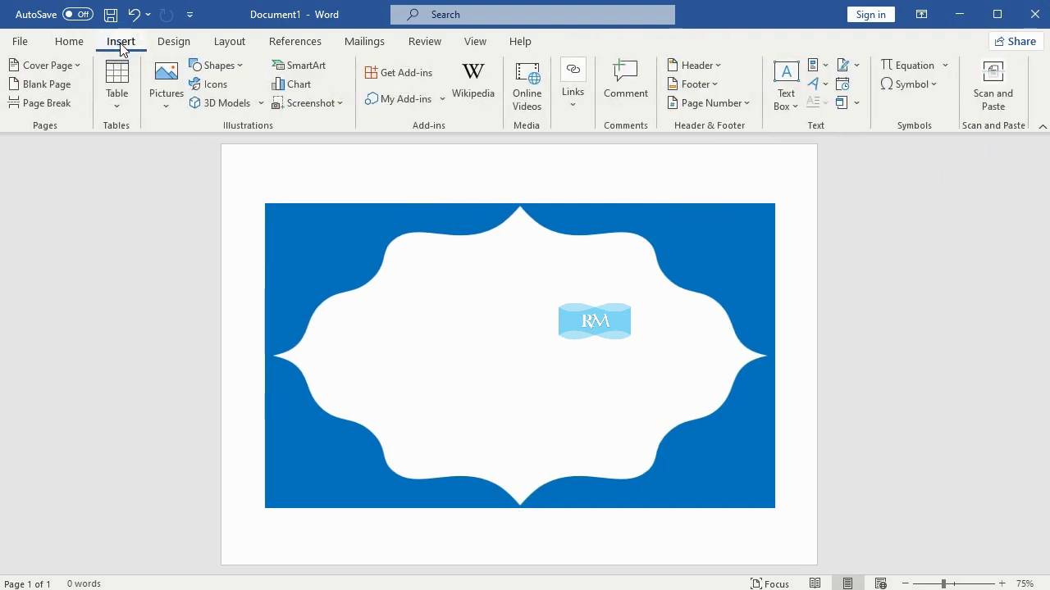
click(244, 65)
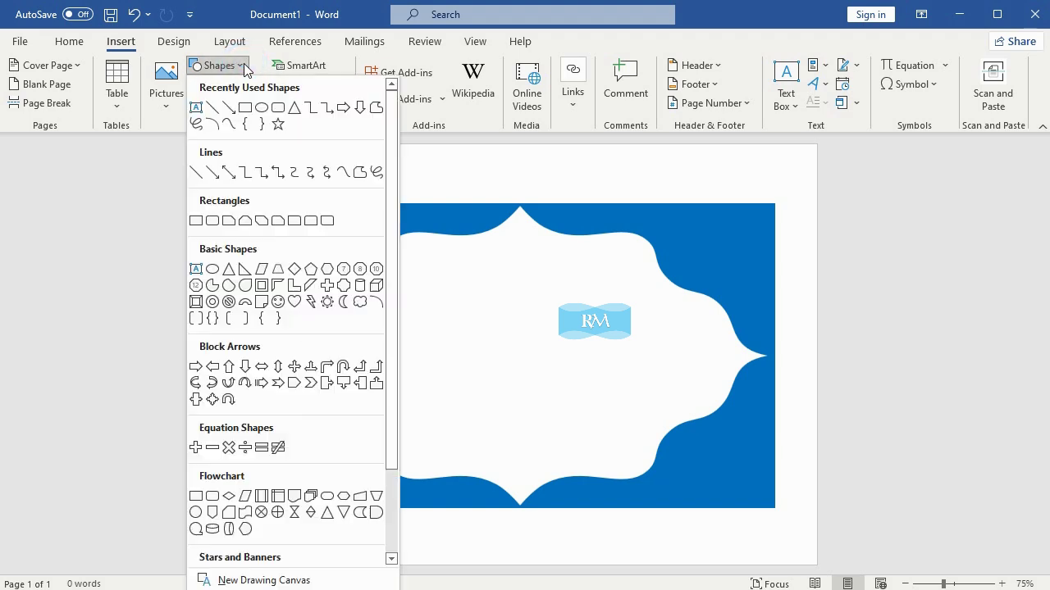
click(208, 223)
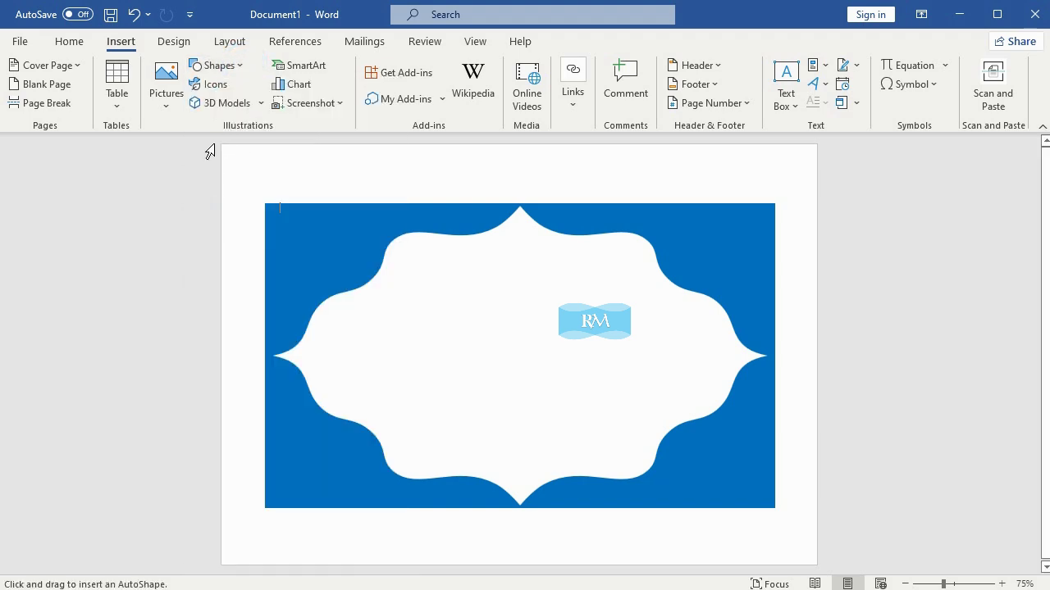
drag(221, 145, 827, 563)
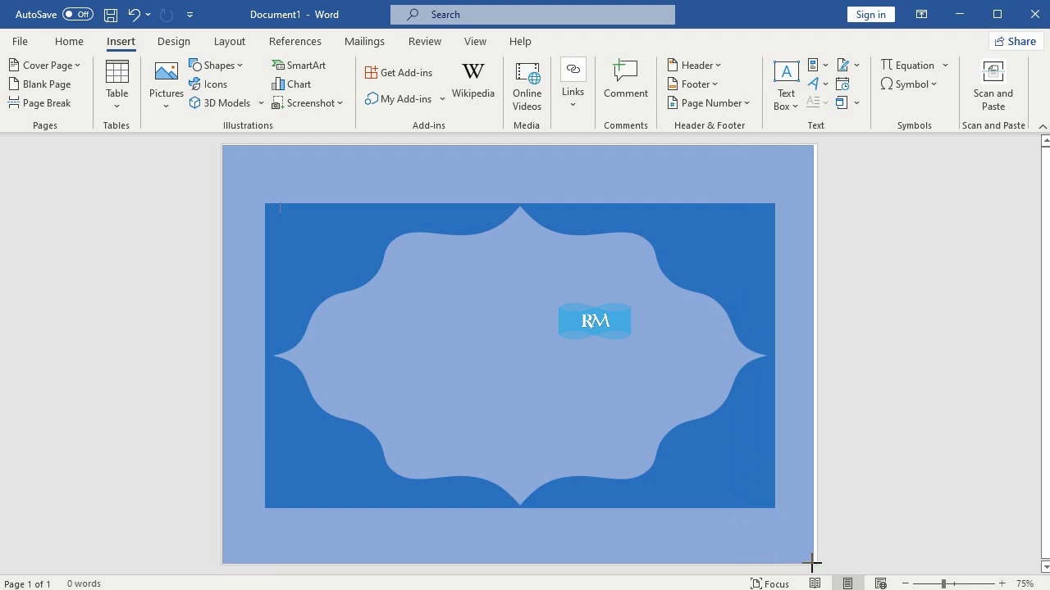
drag(827, 562, 812, 562)
click(384, 65)
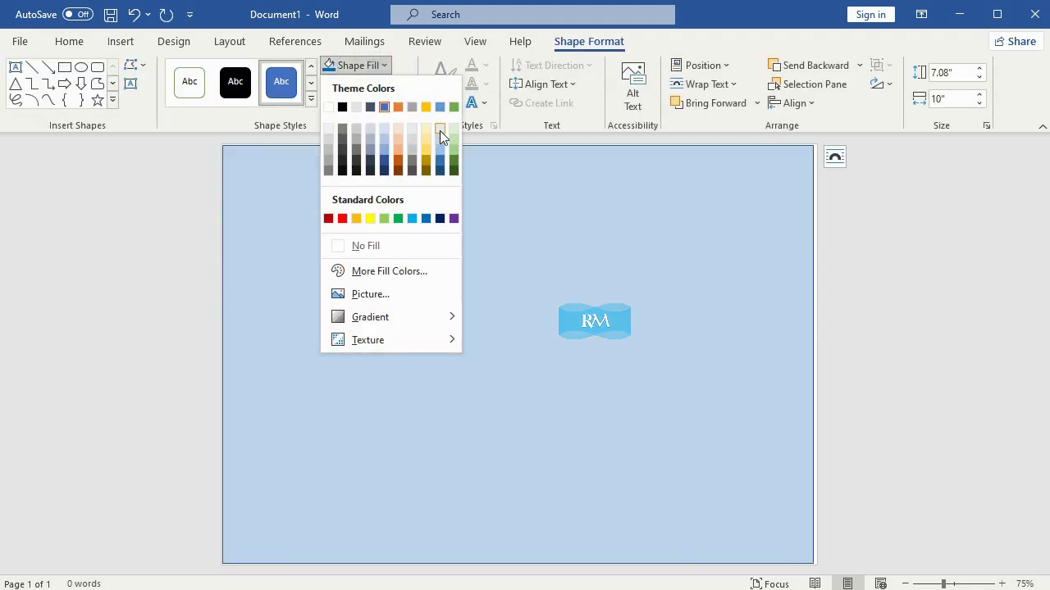
click(440, 131)
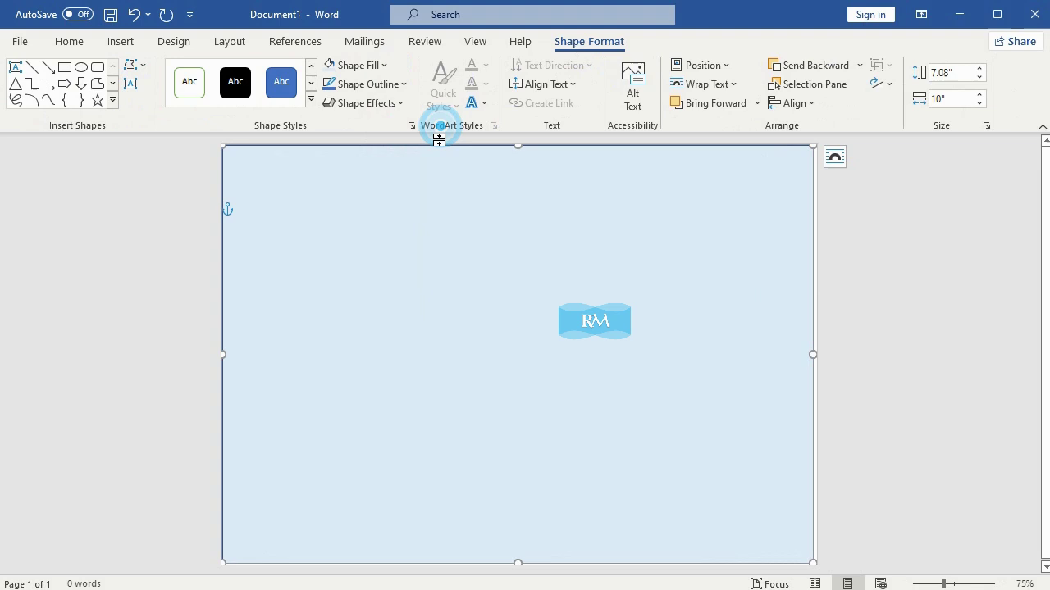
Step: Send the light blue rectangle to the back and behind the text
right_click(528, 228)
mouse_move(674, 386)
click(710, 391)
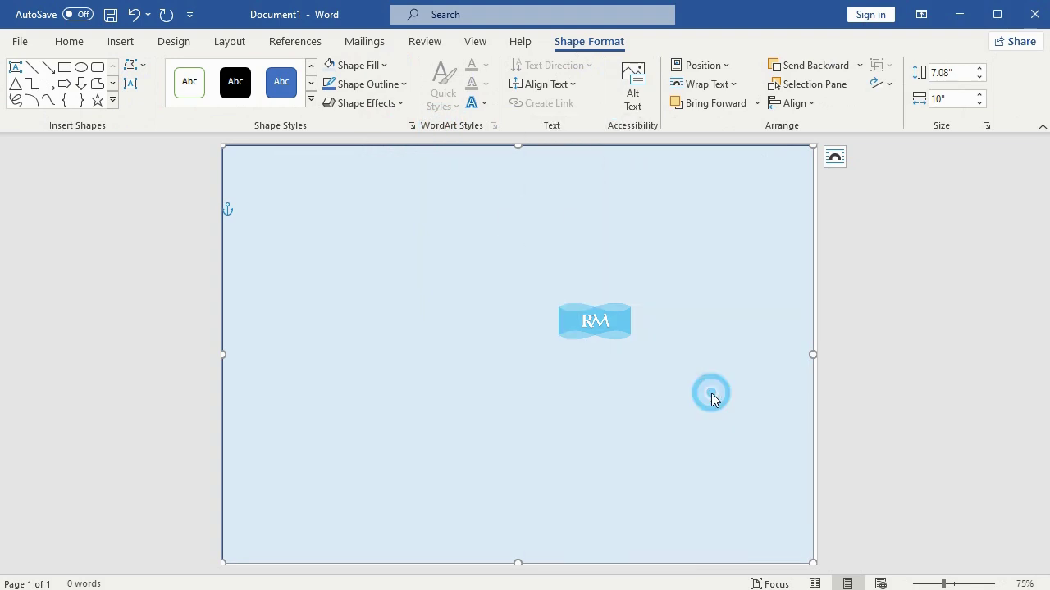
right_click(785, 167)
mouse_move(927, 380)
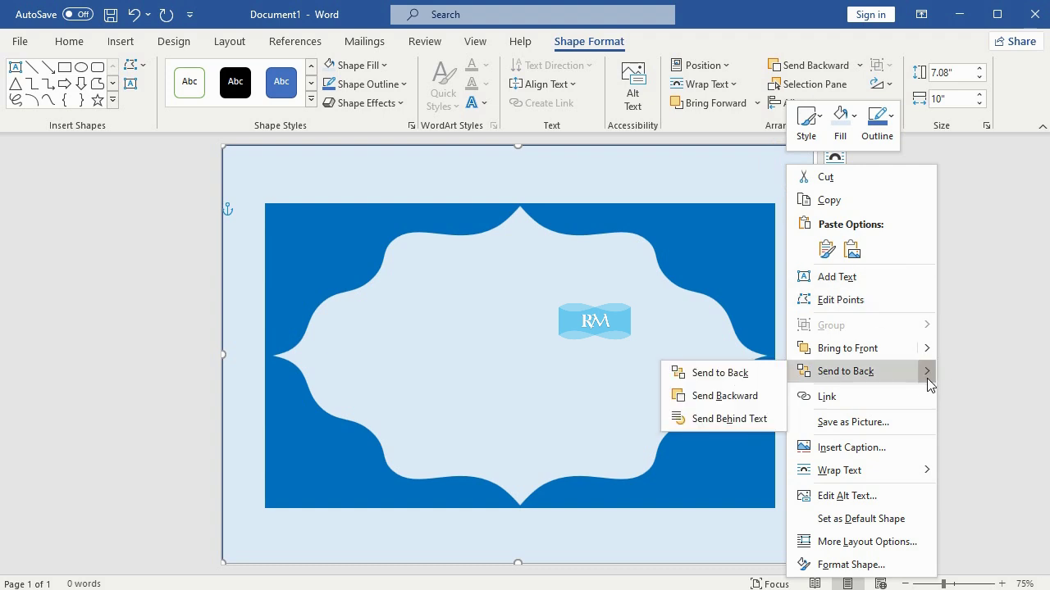
click(775, 419)
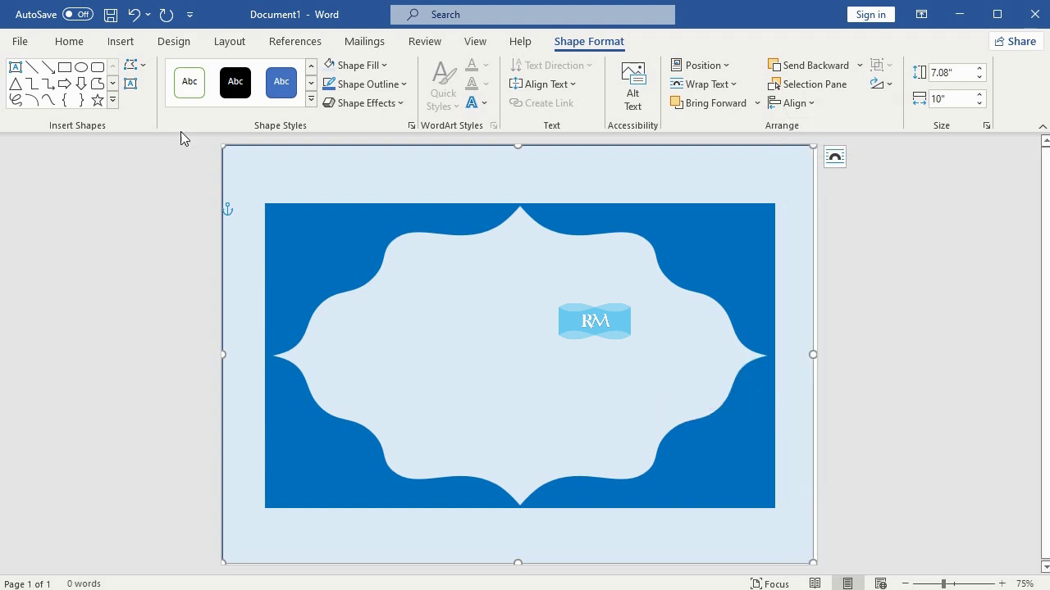
click(121, 43)
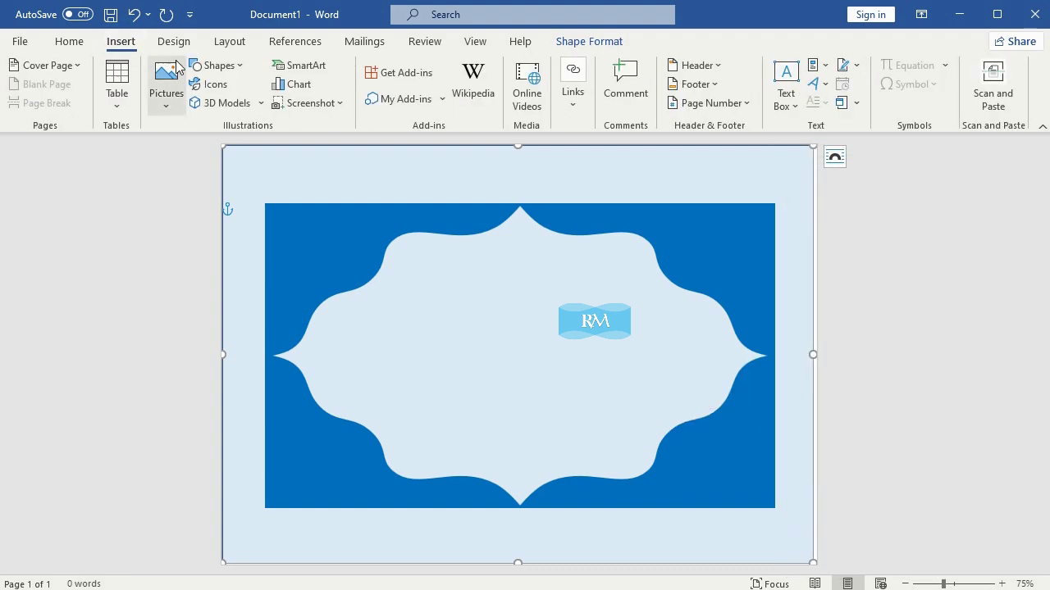
click(238, 70)
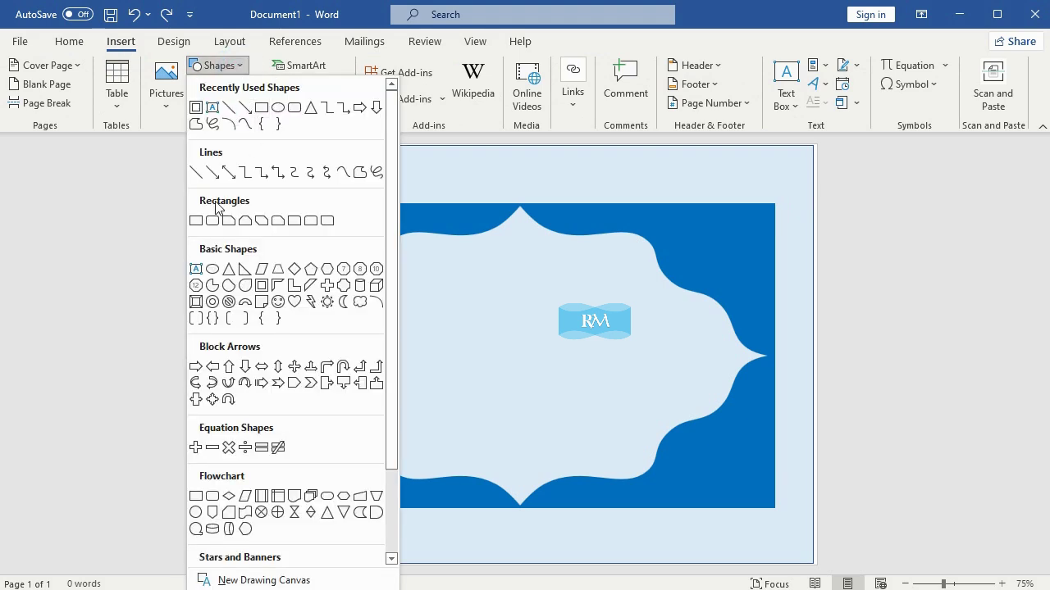
Step: Add outline-free standard Blue bars down the left and right page edges
click(201, 222)
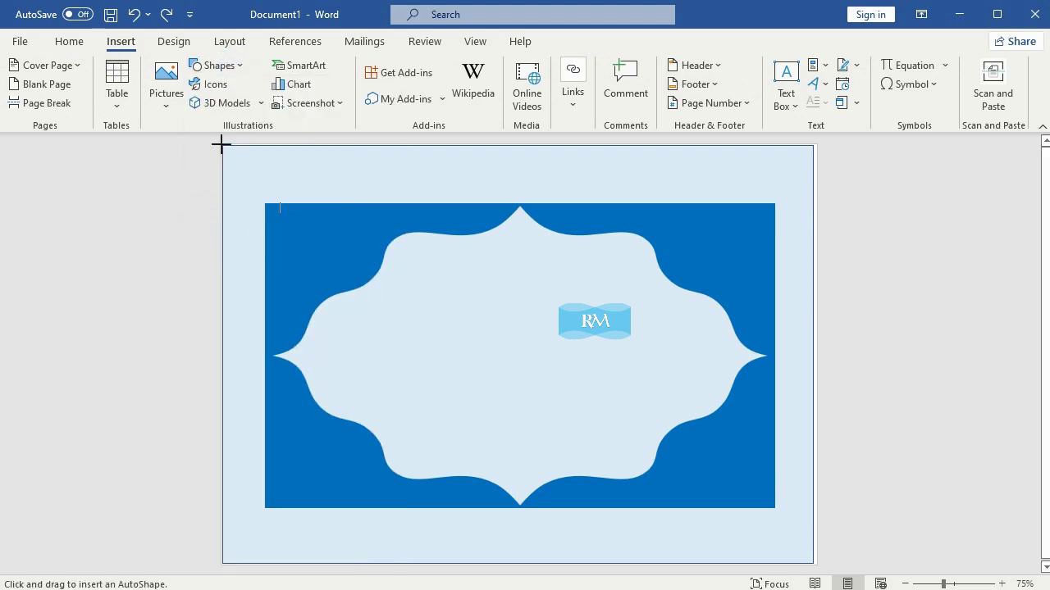
mouse_move(221, 145)
mouse_down()
mouse_move(273, 539)
mouse_move(264, 574)
mouse_move(271, 562)
mouse_up()
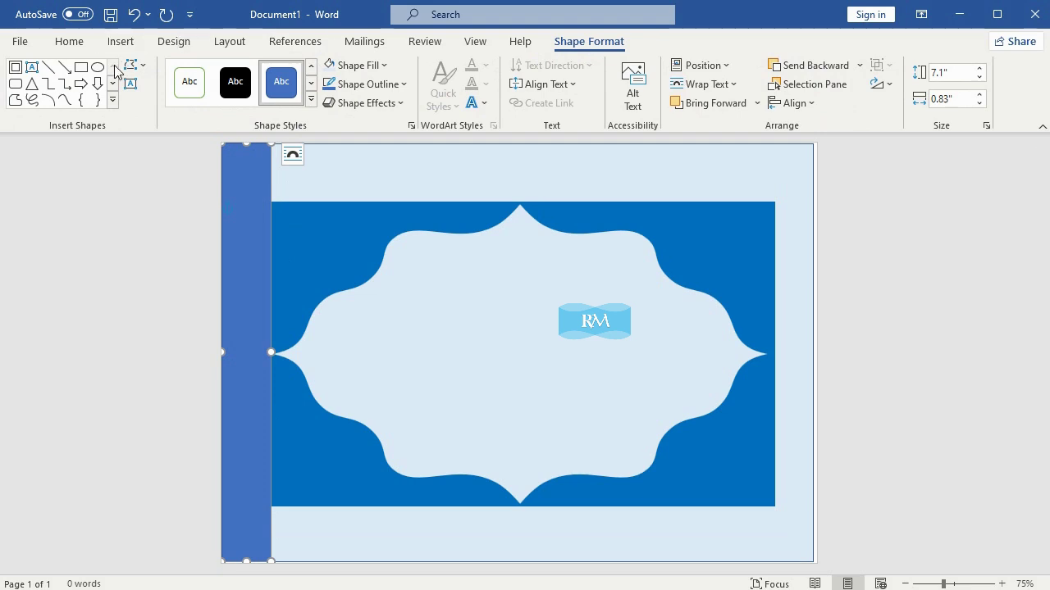
click(382, 65)
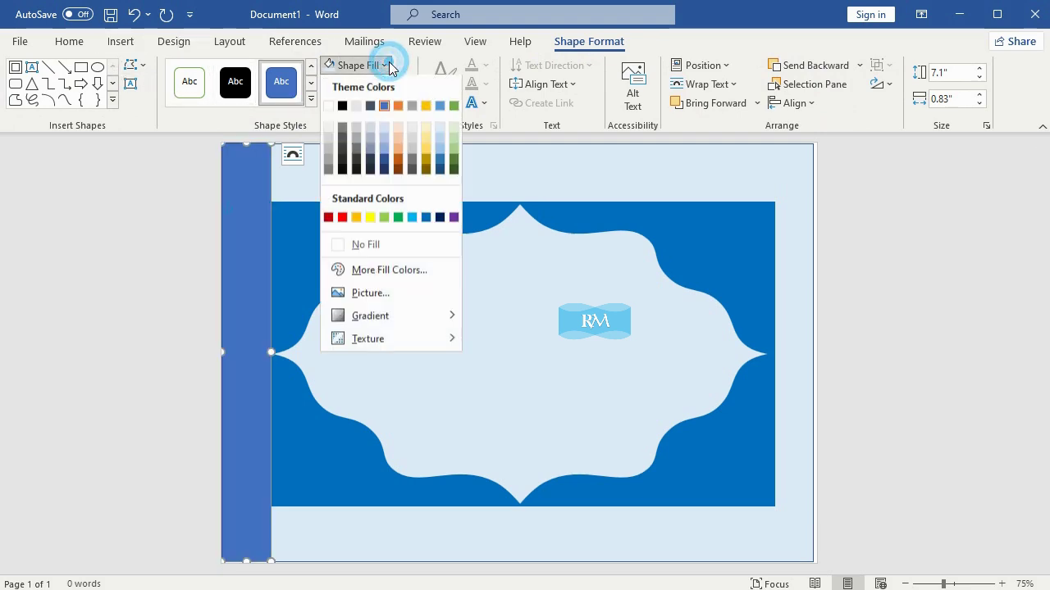
click(426, 218)
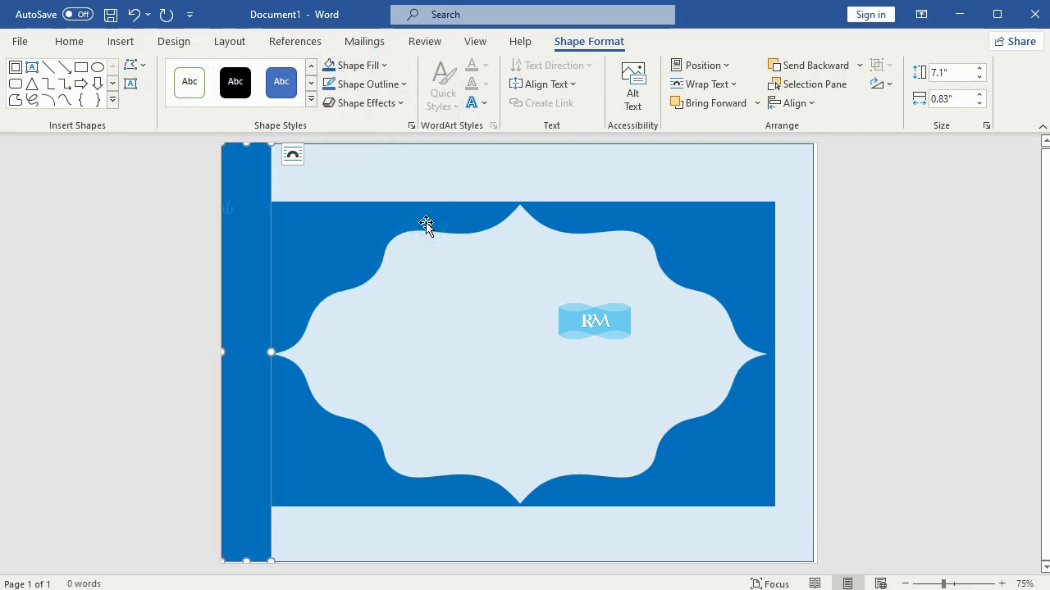
click(383, 85)
click(386, 264)
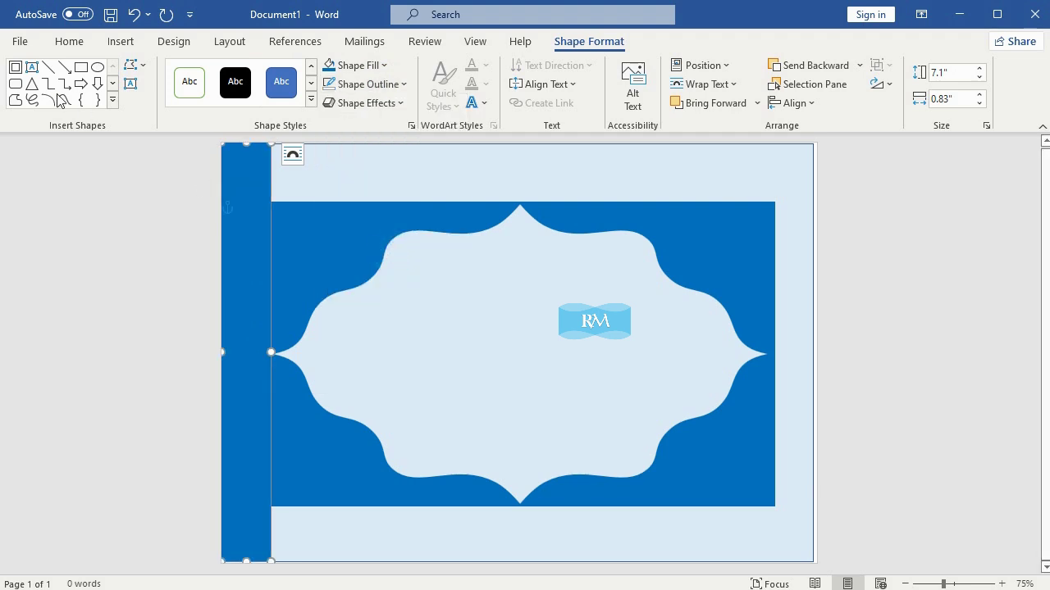
click(69, 41)
click(63, 85)
click(22, 82)
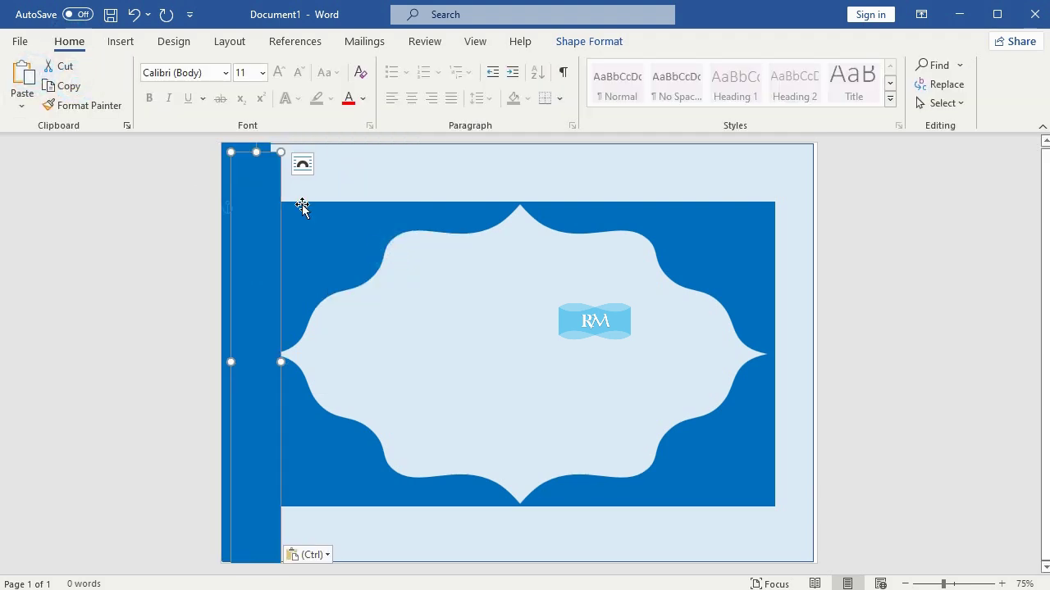
drag(270, 205, 827, 212)
Step: Add matching outline-free blue bars across the top and bottom page edges
click(120, 41)
click(218, 65)
click(265, 136)
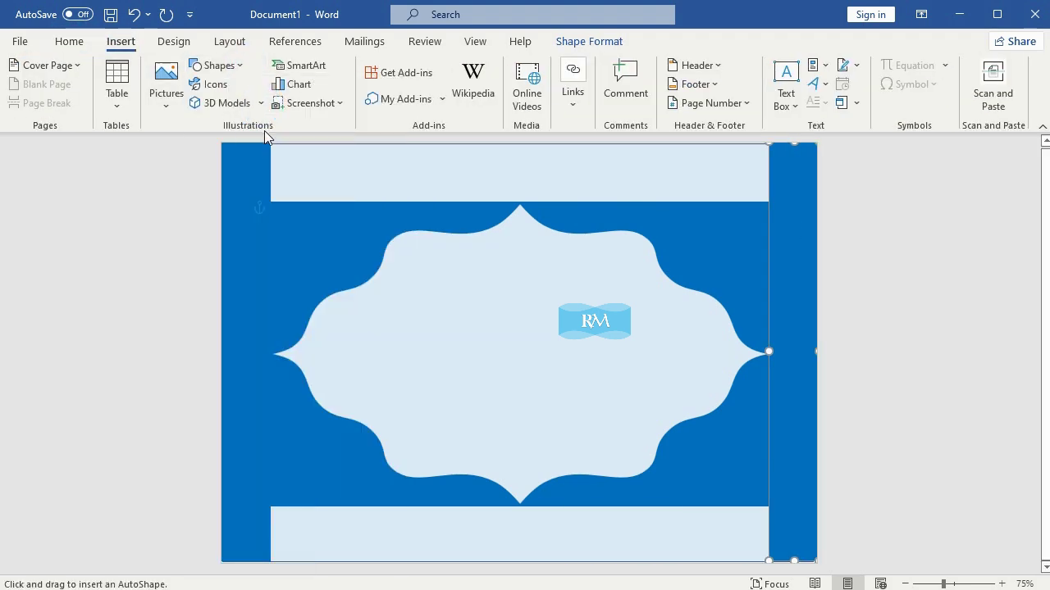
drag(221, 143, 797, 201)
click(404, 83)
click(385, 264)
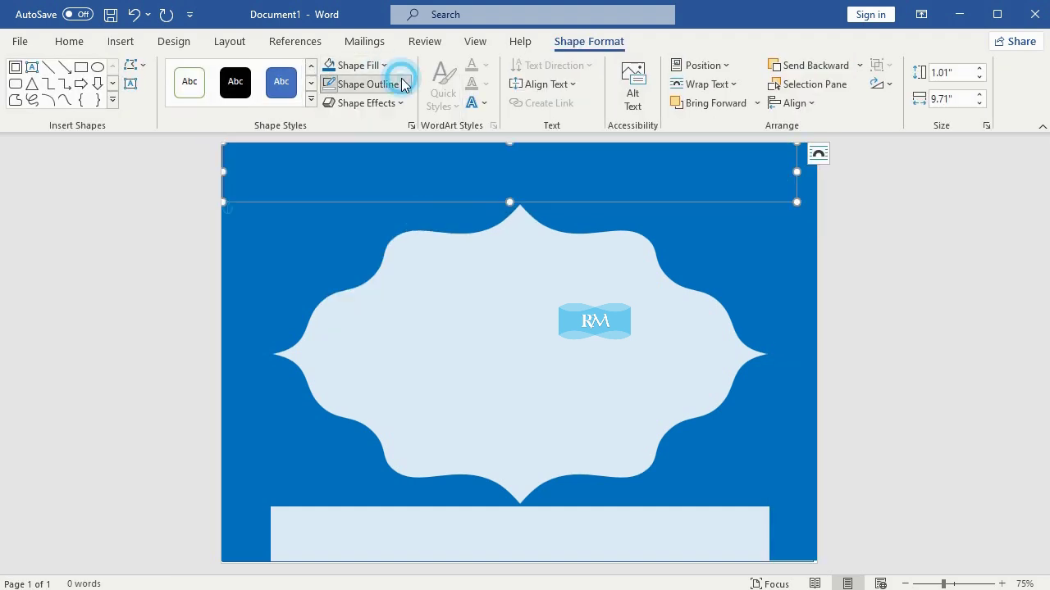
click(383, 65)
click(436, 189)
click(69, 41)
click(63, 85)
click(22, 82)
drag(508, 172, 555, 503)
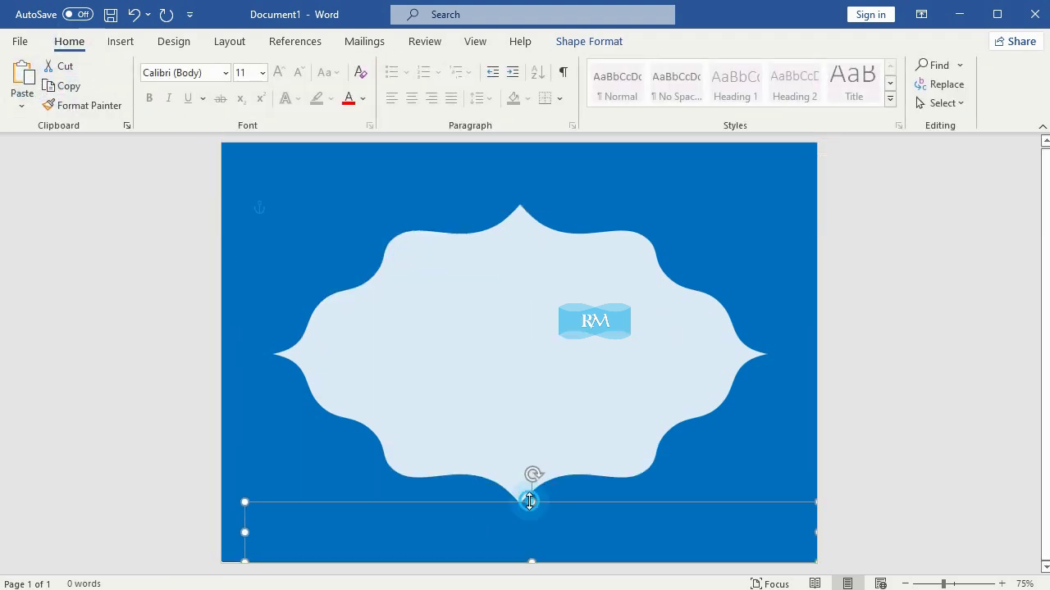
click(836, 270)
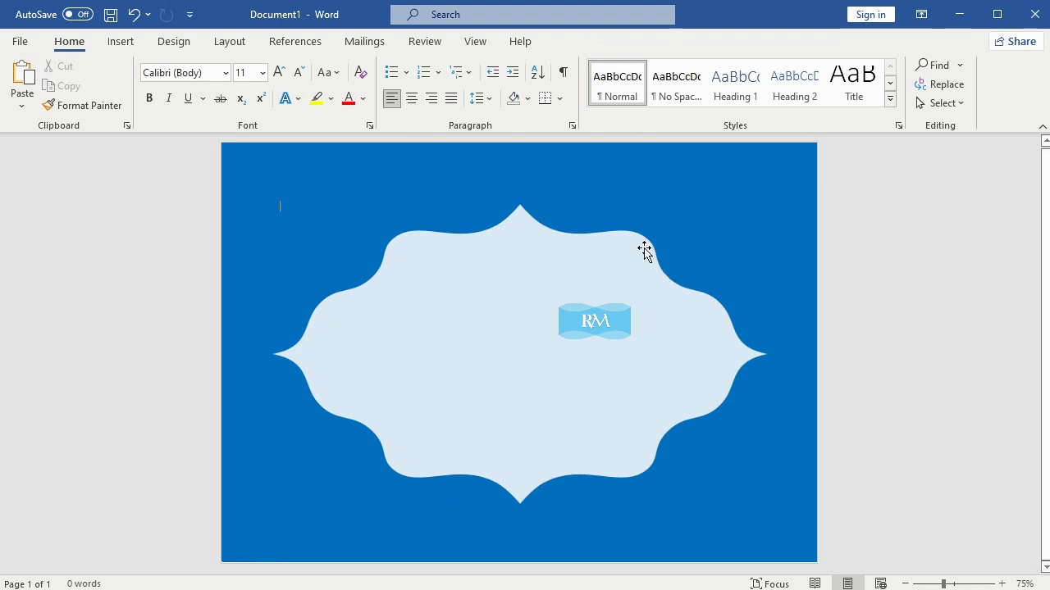
Step: Insert the yellow-and-grey flower illustration from Stock Images Illustrations
click(123, 42)
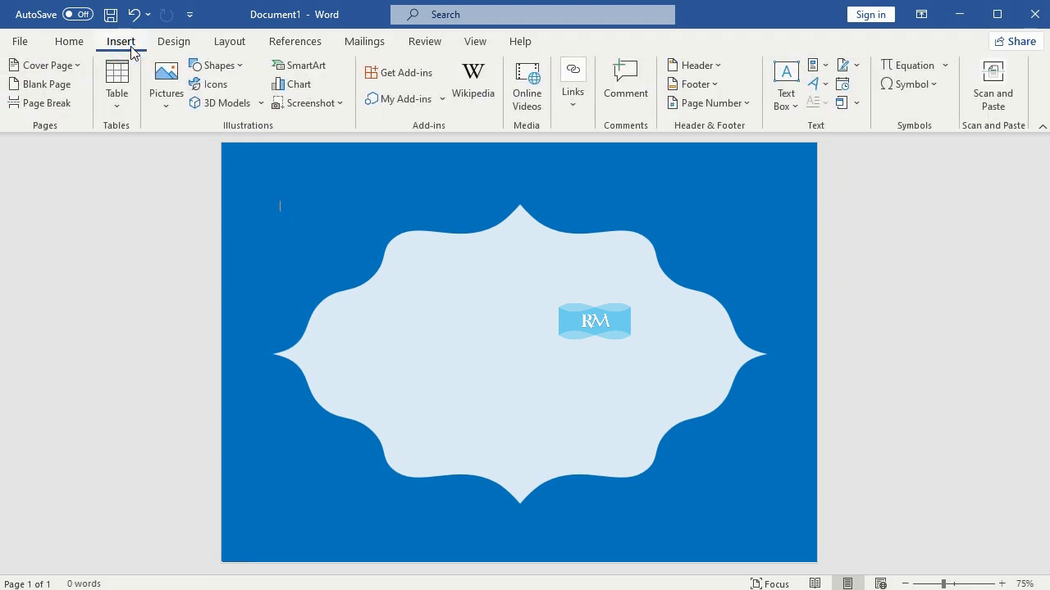
click(168, 95)
click(186, 171)
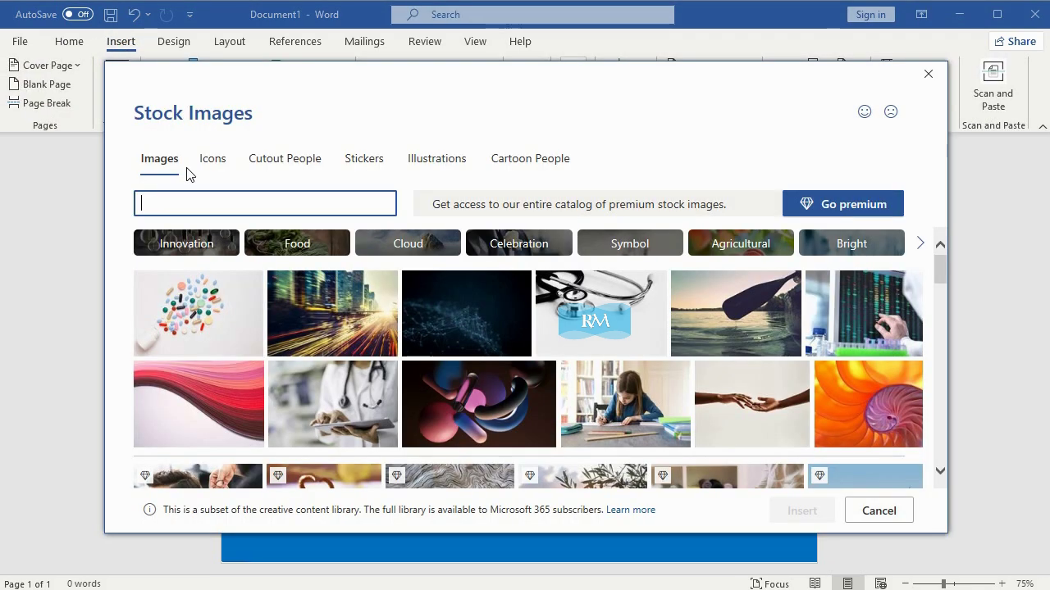
click(459, 164)
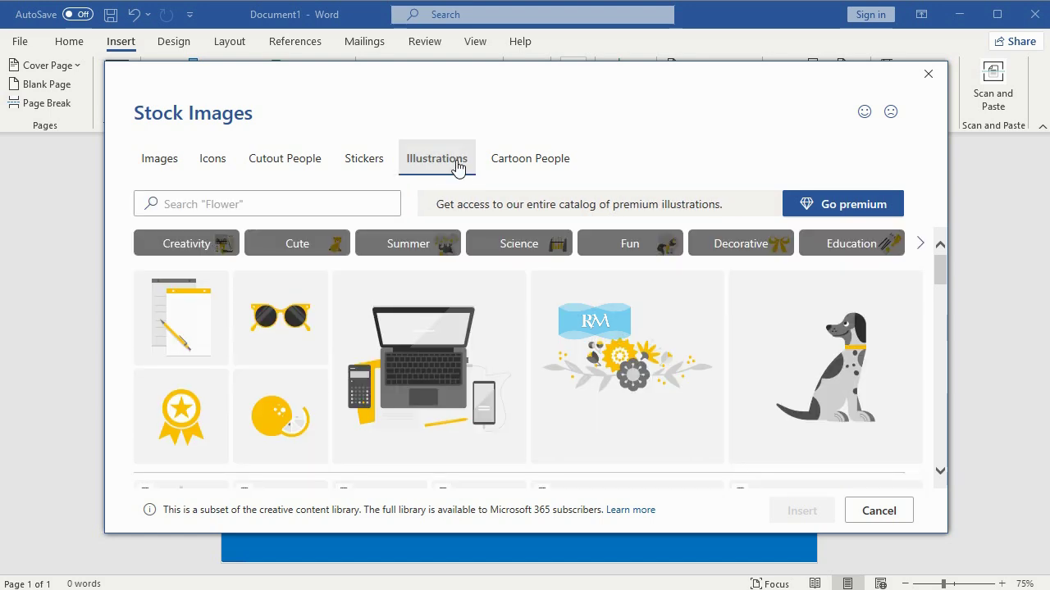
click(633, 341)
click(804, 509)
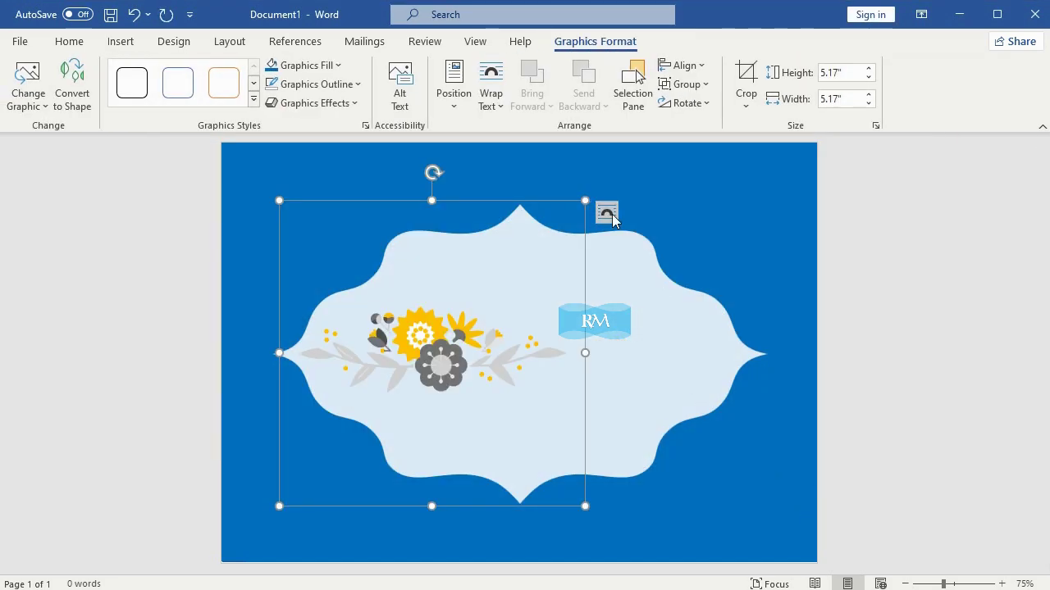
Step: Set the flowers Behind Text, shrink them to 4.12", and centre them along the top
click(607, 212)
click(731, 371)
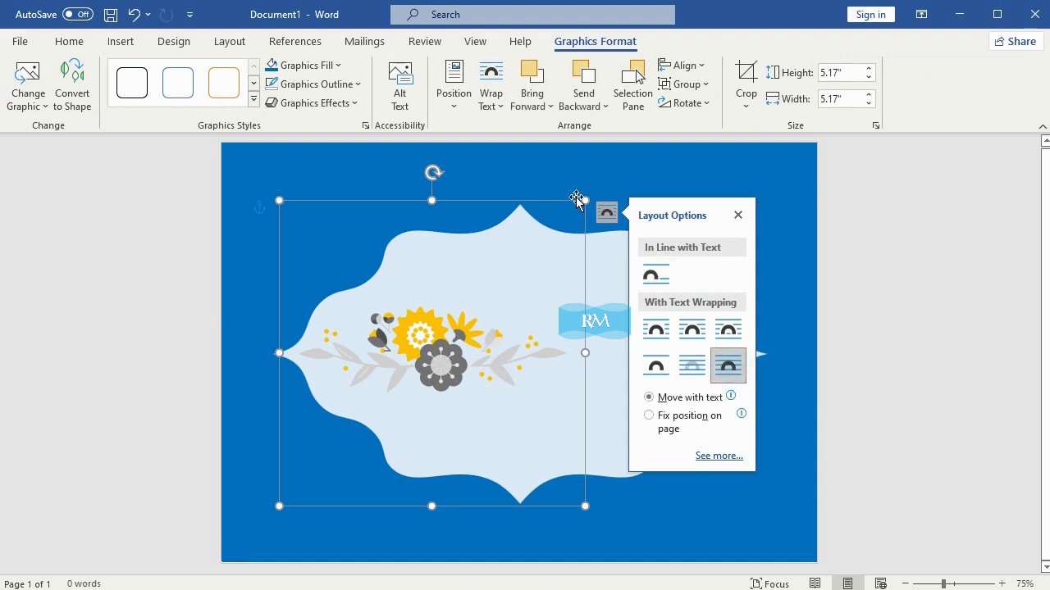
drag(584, 202, 508, 261)
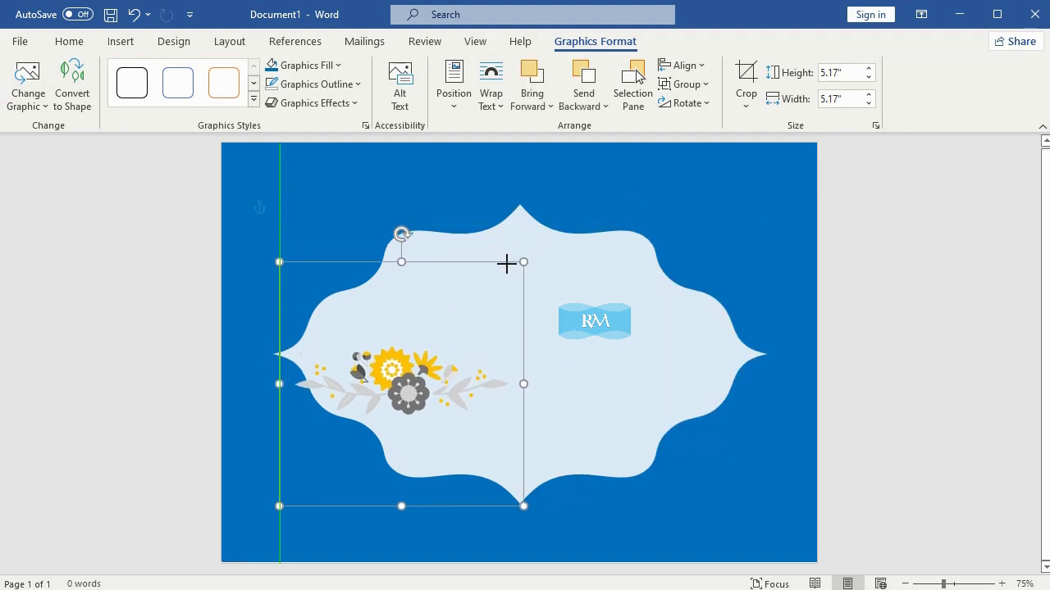
mouse_move(522, 347)
mouse_down()
mouse_move(597, 210)
mouse_move(635, 172)
mouse_up()
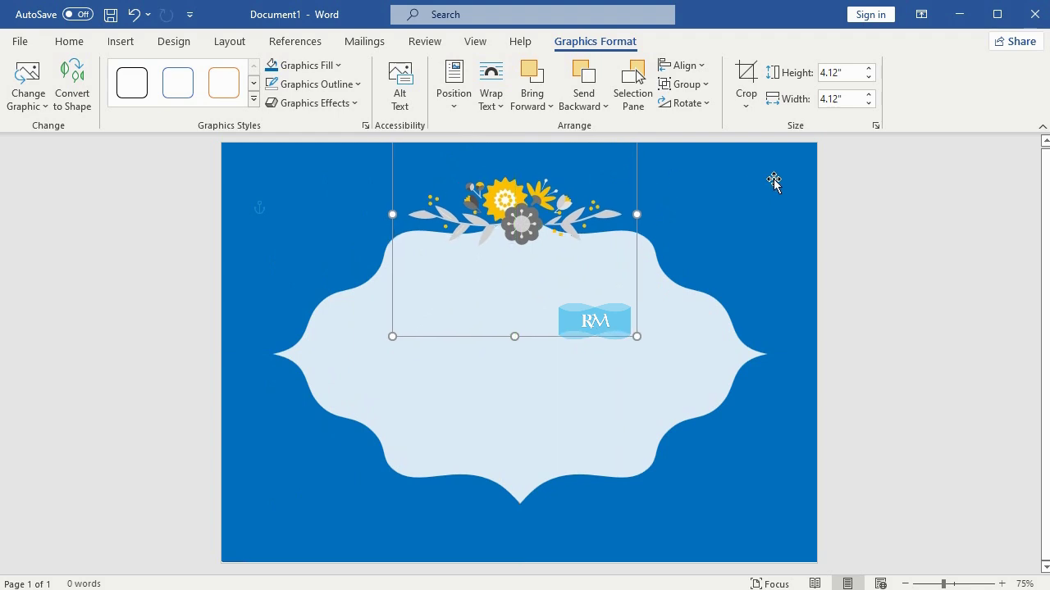
Step: Insert the scattered-dots illustration from Stock Images Illustrations
click(120, 41)
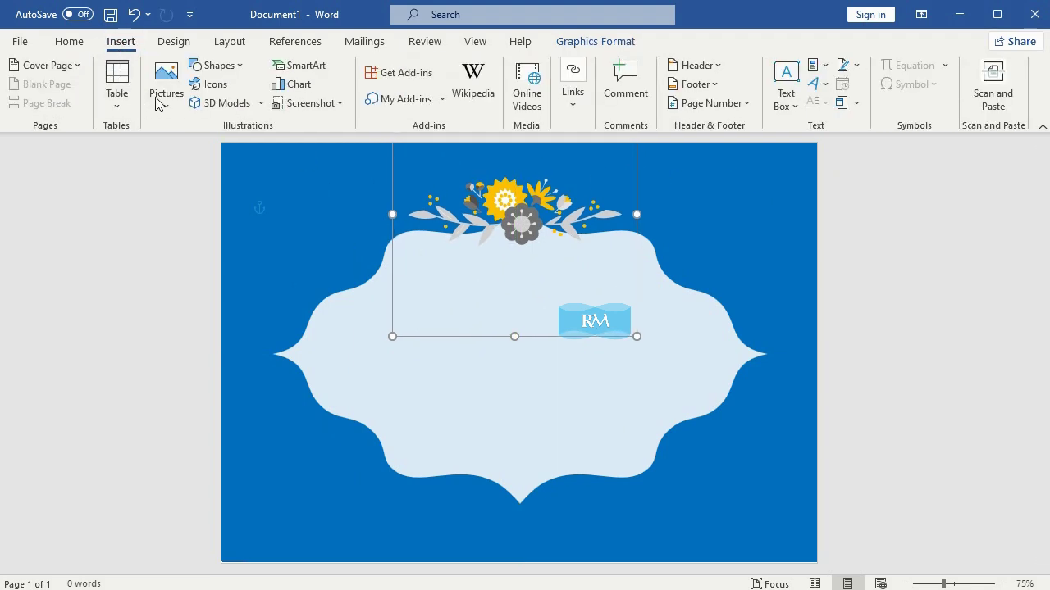
click(164, 94)
click(205, 175)
click(443, 158)
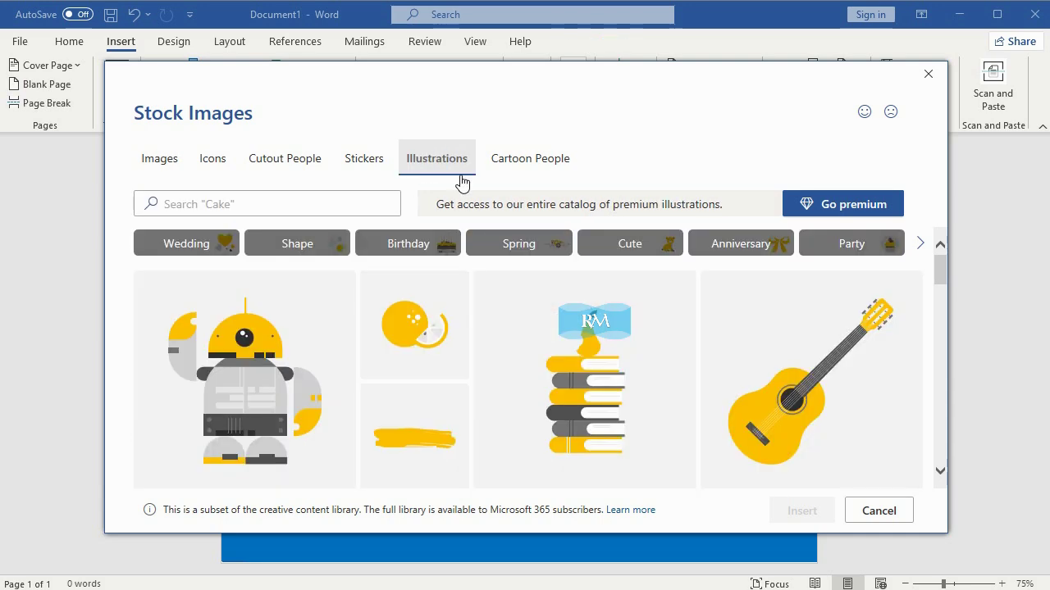
scroll(940, 396, down, 3)
scroll(939, 400, down, 3)
scroll(938, 412, down, 3)
scroll(938, 412, down, 3)
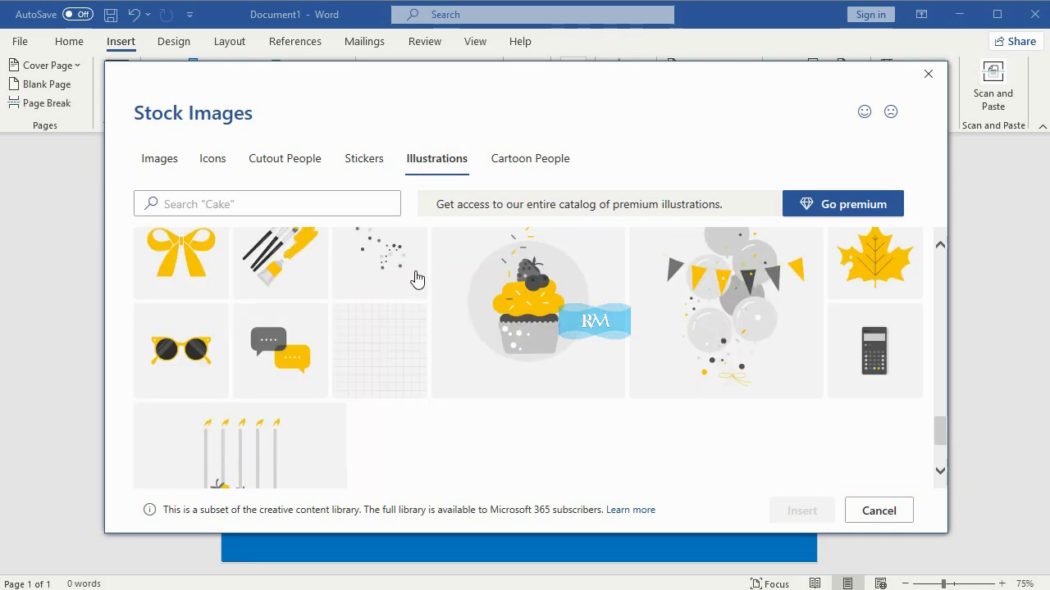
click(498, 345)
click(830, 512)
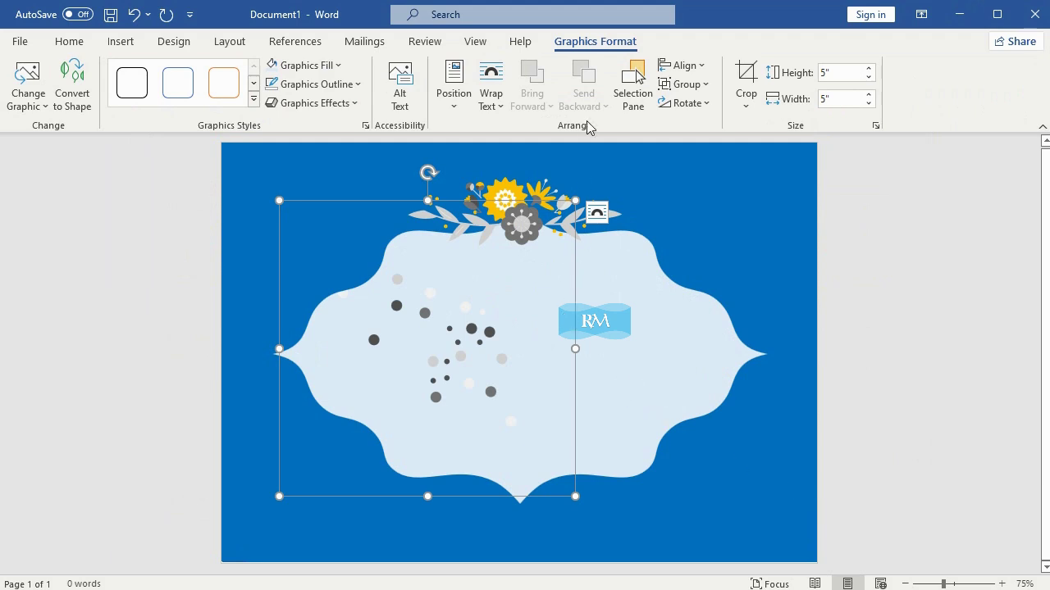
Step: Float the dots In Front of Text at the lower right and fill them white
click(597, 213)
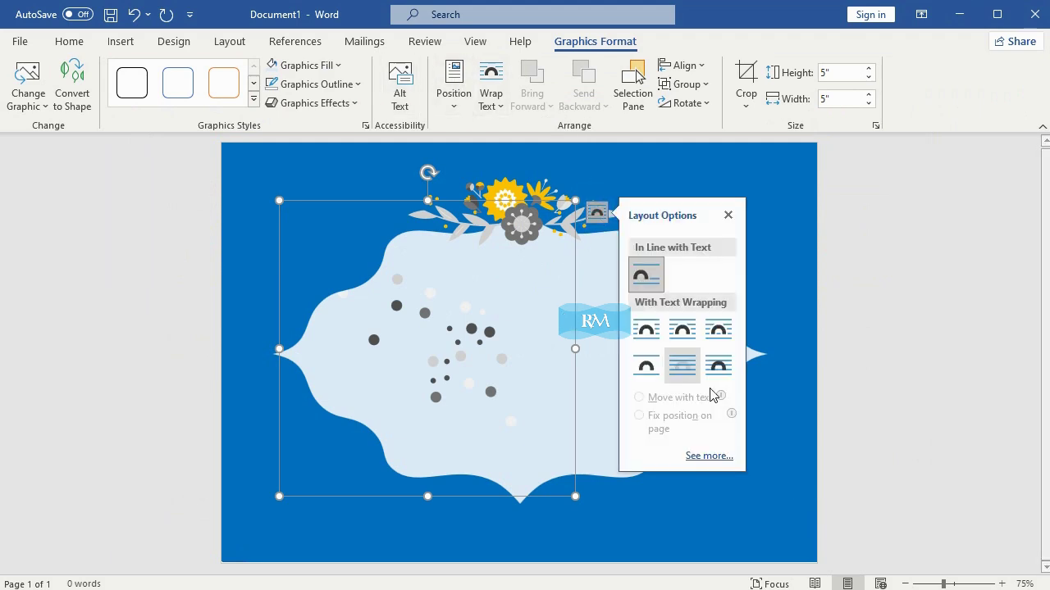
click(718, 365)
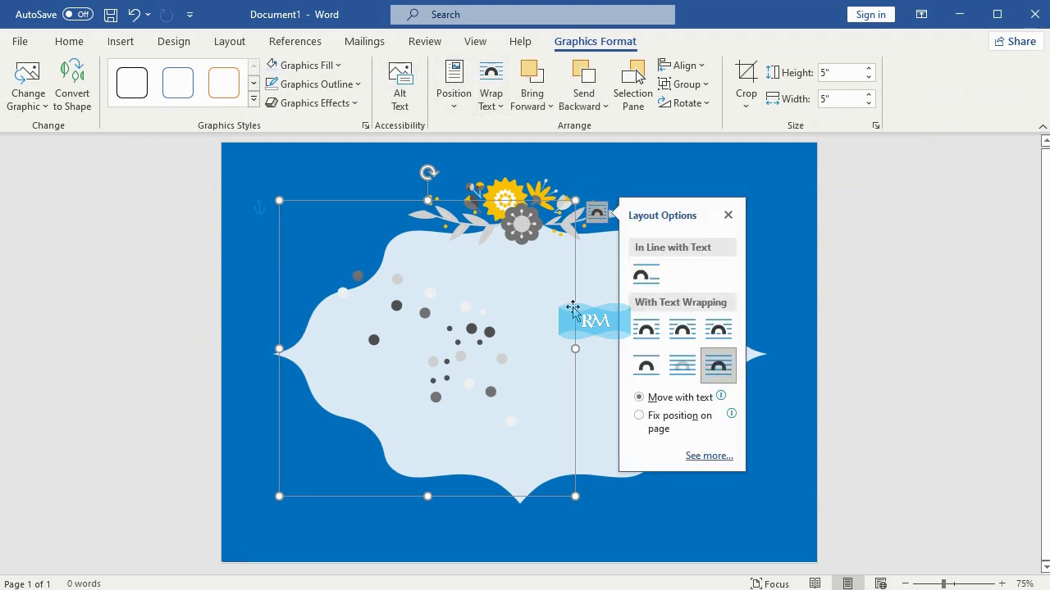
mouse_move(572, 308)
mouse_down()
mouse_move(793, 379)
mouse_move(802, 403)
mouse_up()
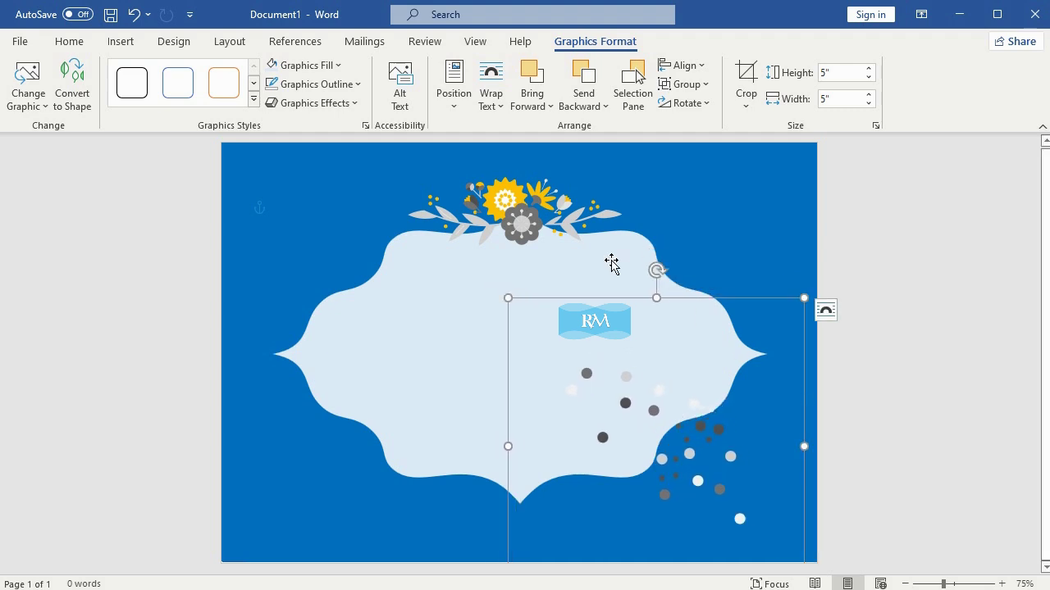
click(326, 65)
click(457, 168)
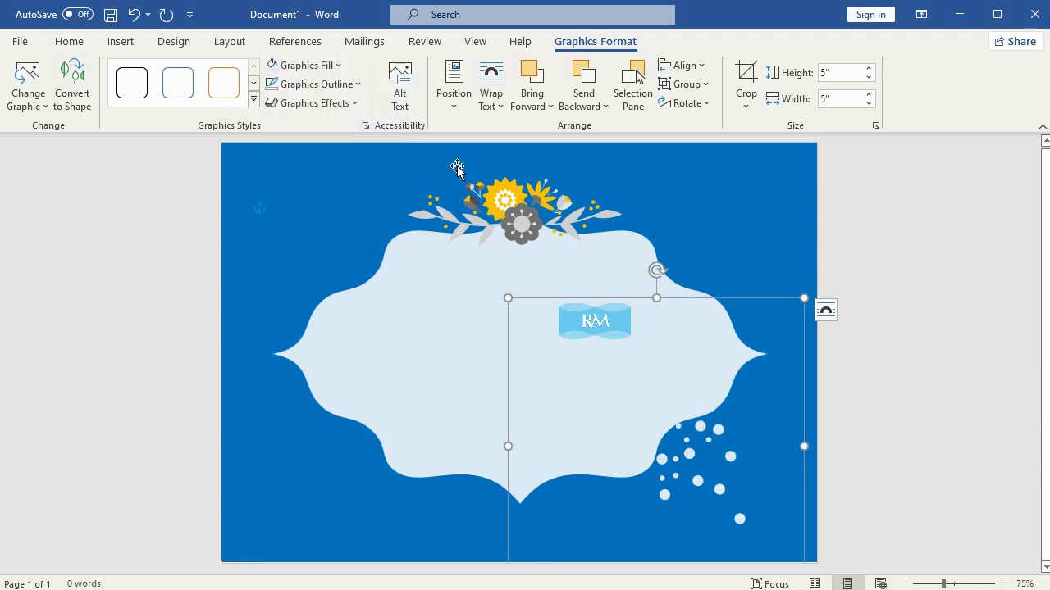
Step: Paste a horizontally flipped copy of the white dots into the lower-left corner
click(69, 41)
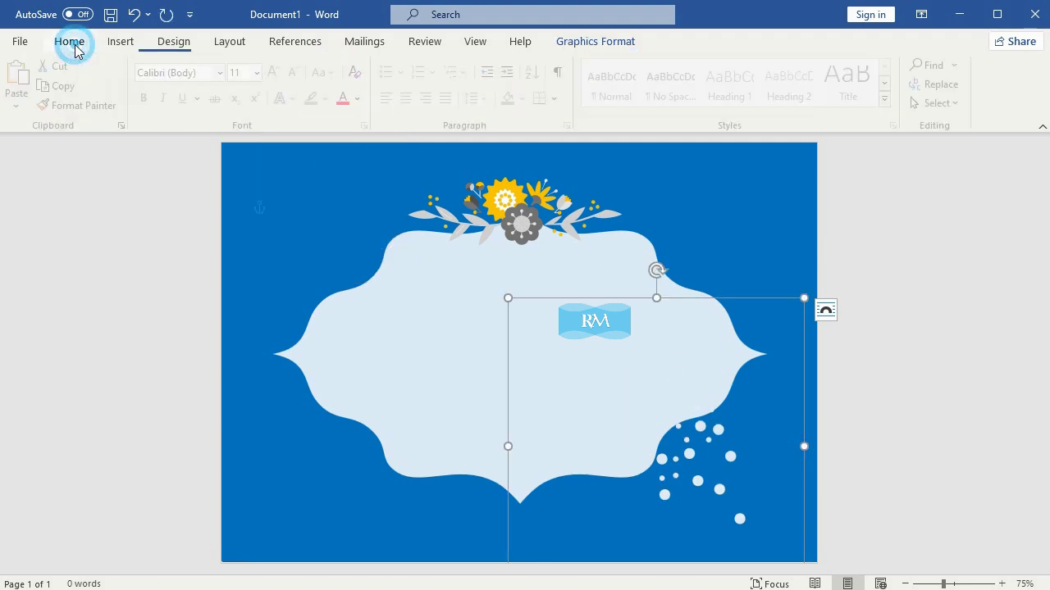
click(68, 86)
click(23, 78)
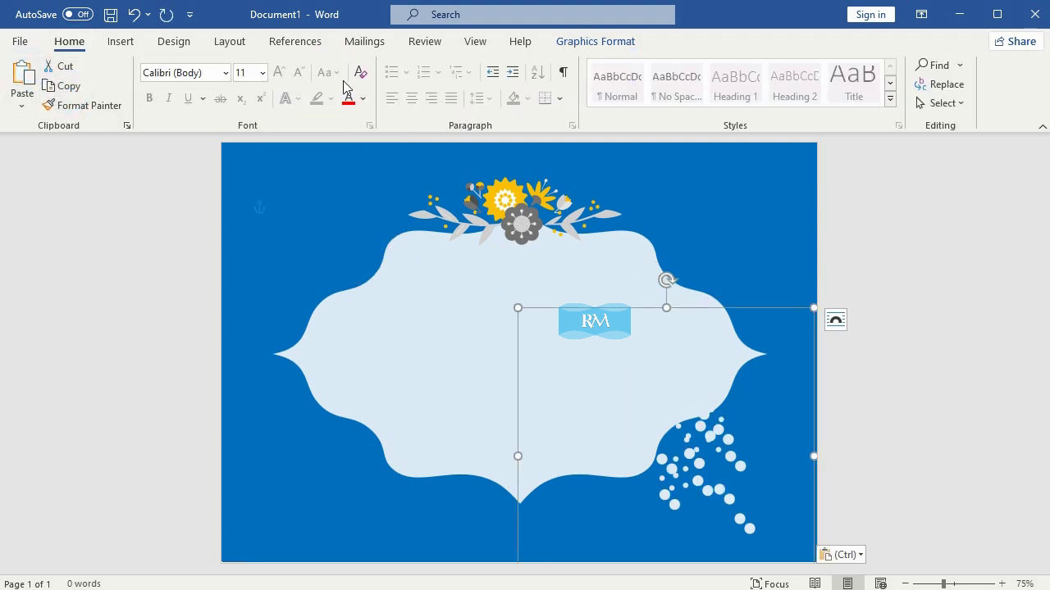
click(582, 41)
click(684, 102)
click(734, 194)
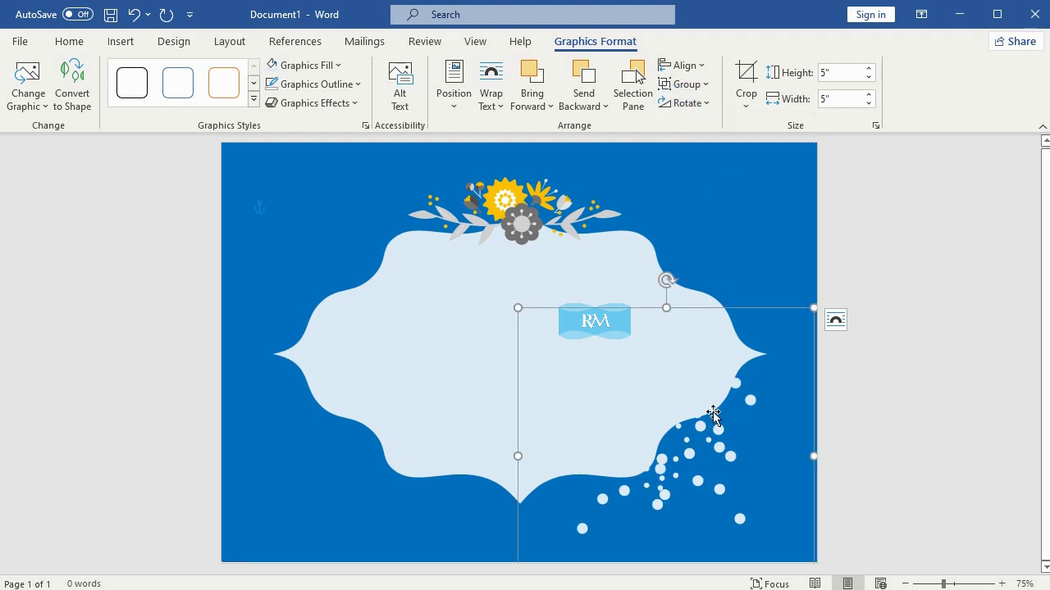
drag(719, 308, 442, 279)
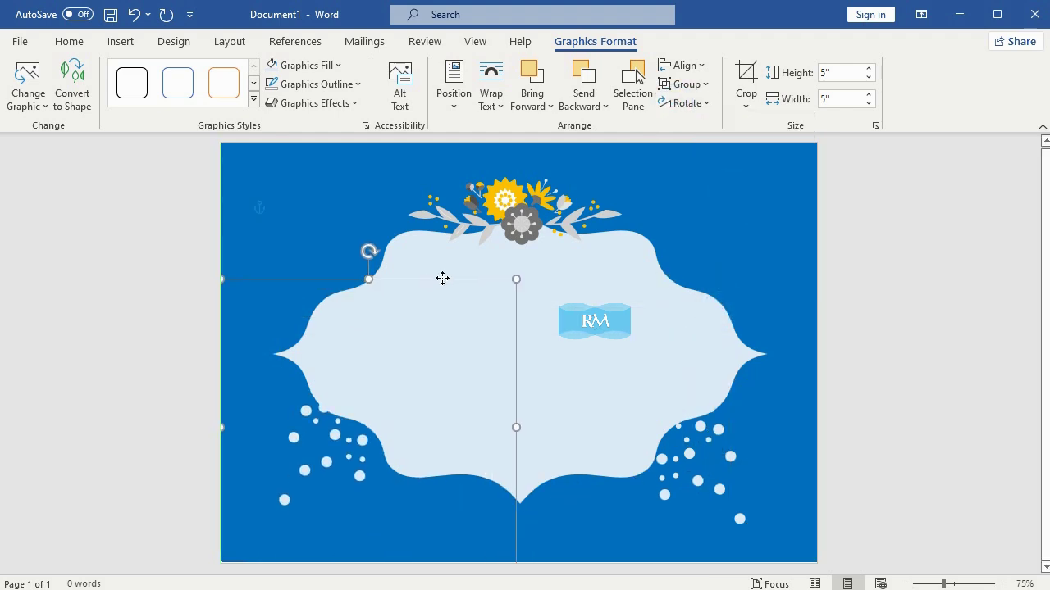
drag(442, 278, 428, 280)
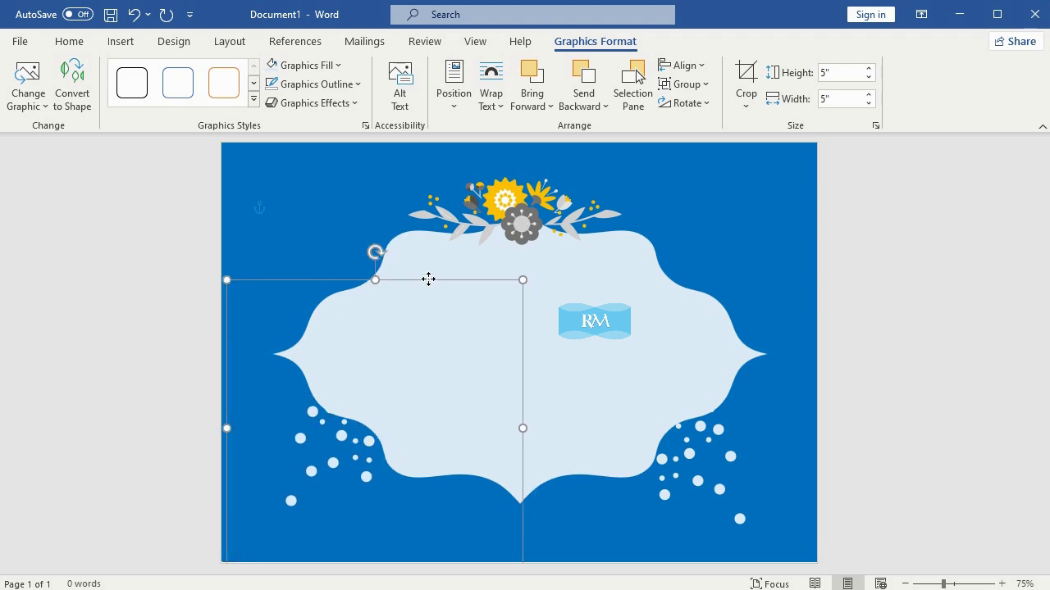
Step: Paste a vertically flipped copy of the lower-left dots into the upper-left corner
click(69, 41)
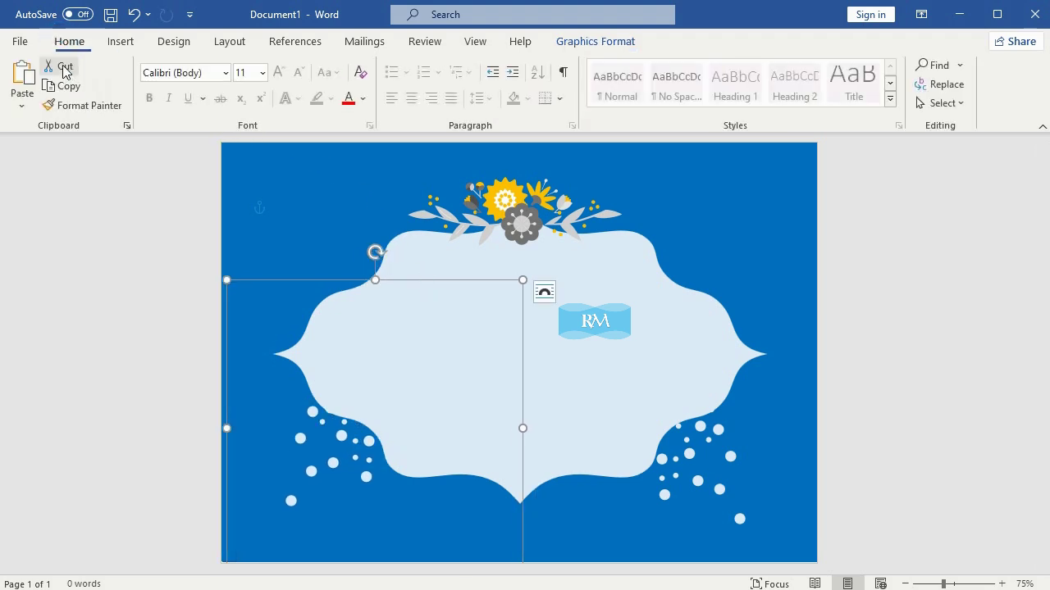
click(66, 85)
click(23, 74)
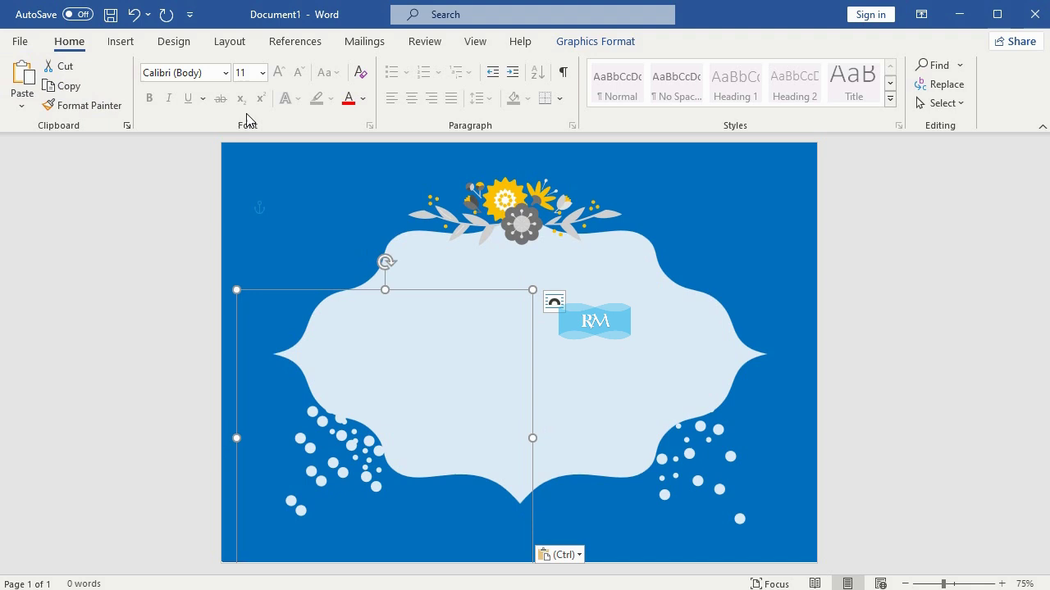
click(596, 41)
click(686, 103)
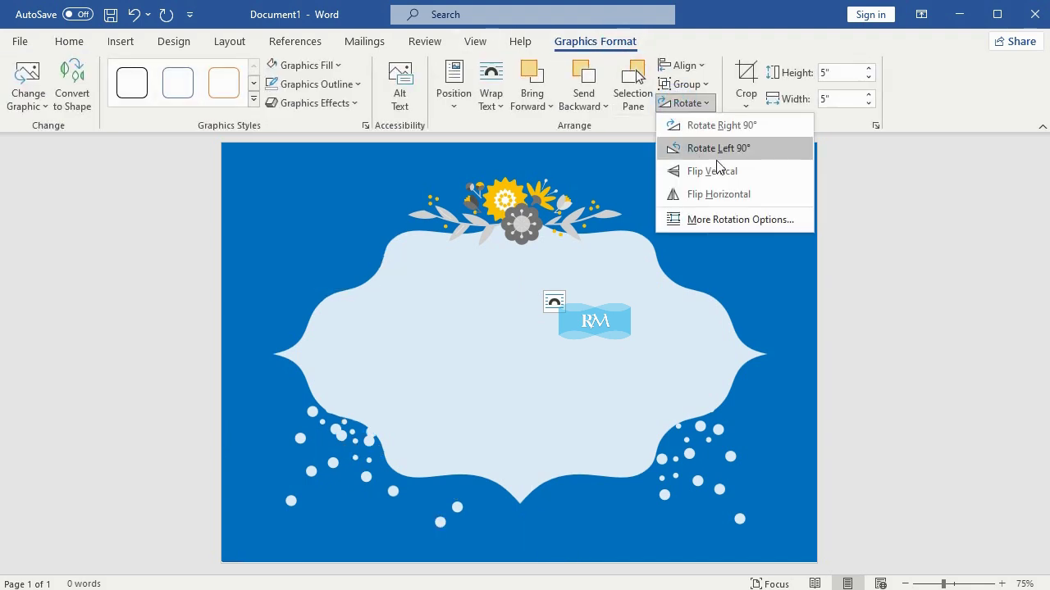
click(717, 174)
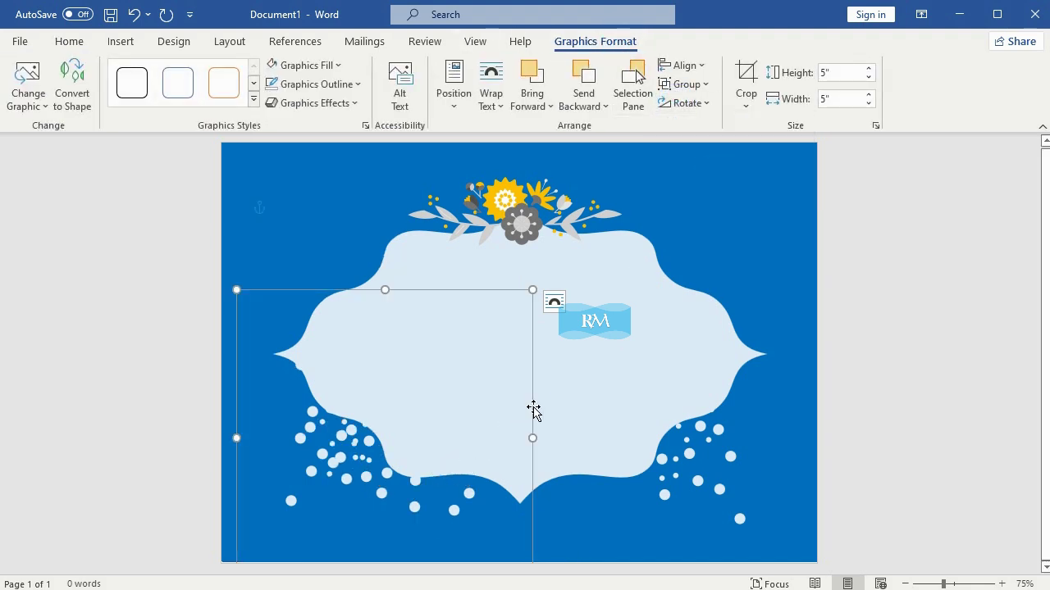
drag(533, 410, 524, 247)
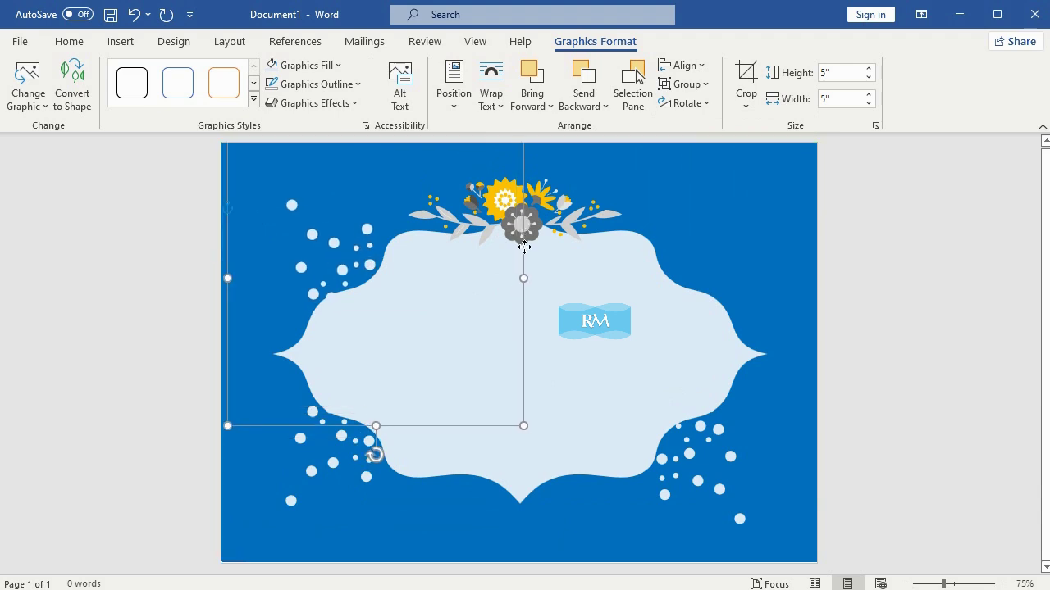
Step: Place a horizontally mirrored dots copy in the upper-right corner, then open Insert Pictures
click(70, 42)
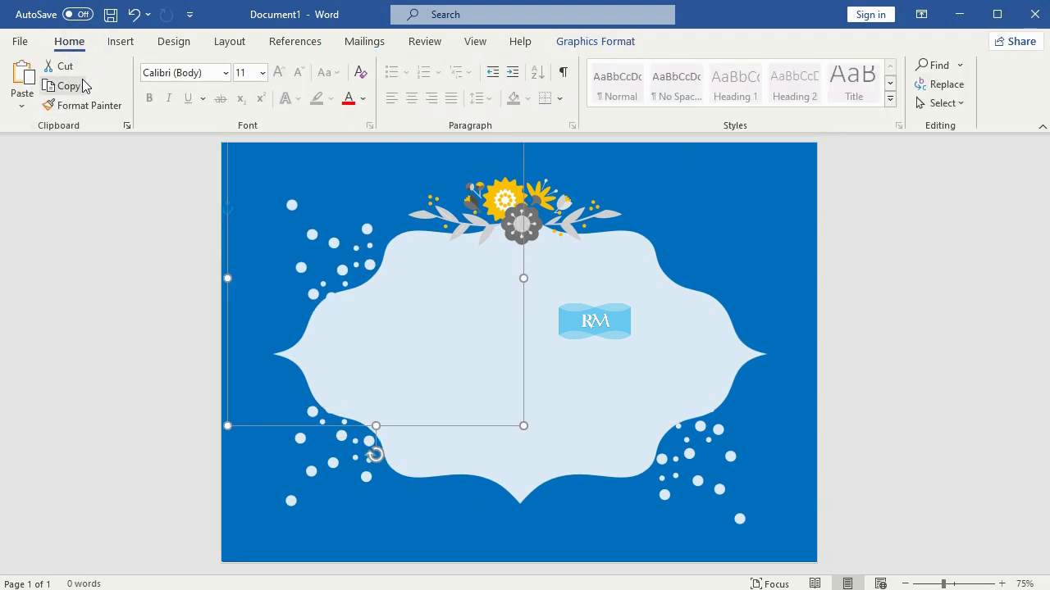
click(68, 86)
click(22, 75)
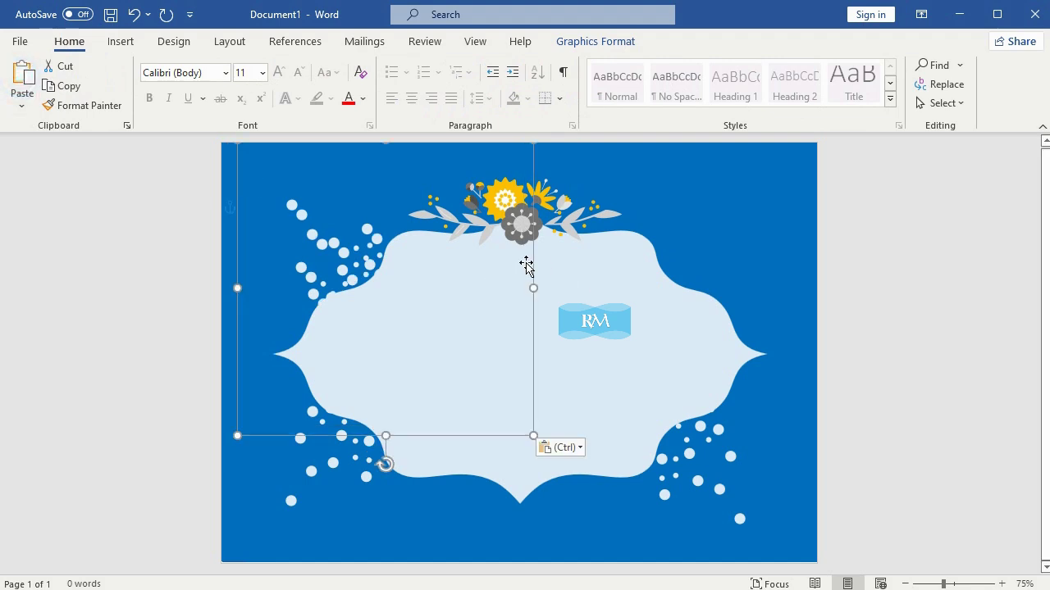
drag(569, 145, 215, 172)
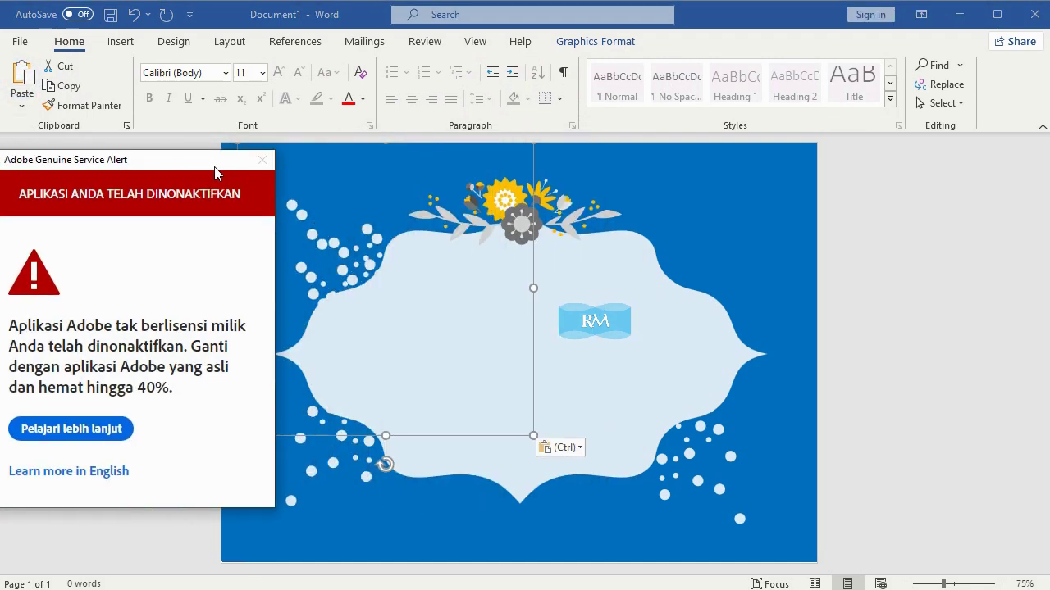
click(262, 160)
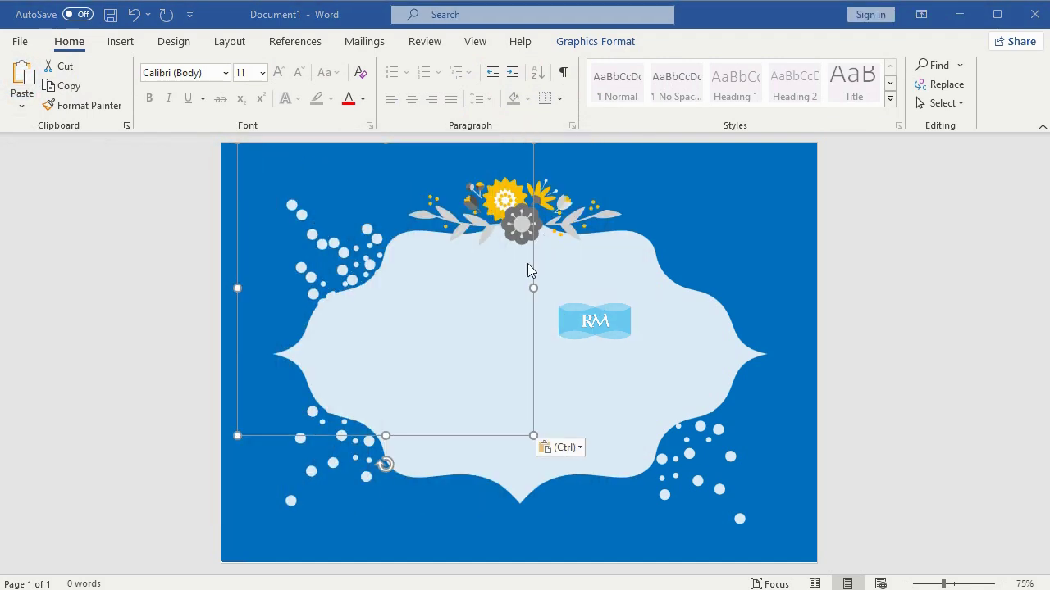
click(615, 52)
click(693, 105)
click(735, 198)
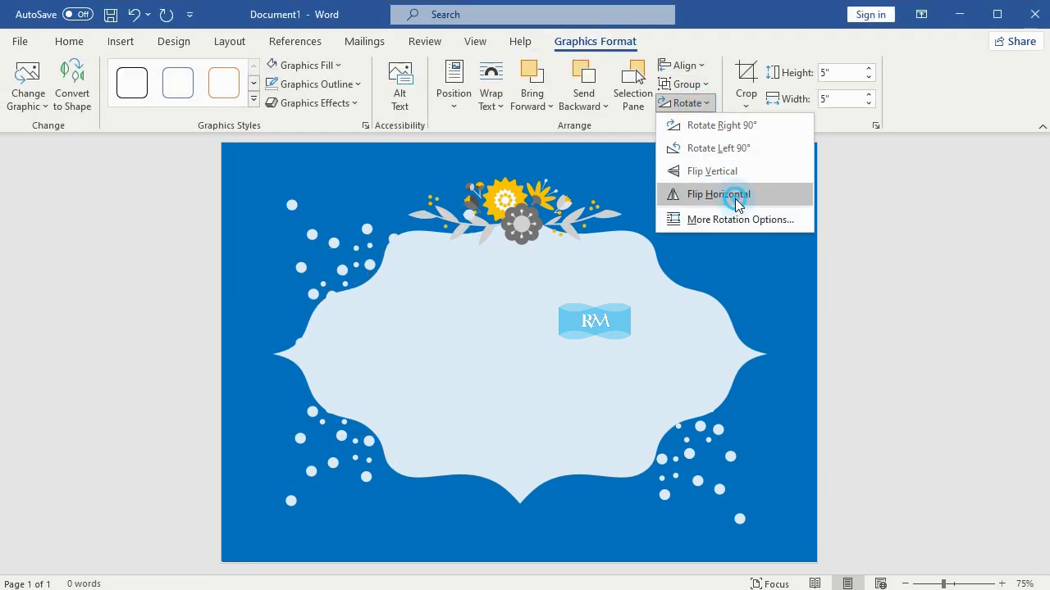
drag(531, 254, 803, 225)
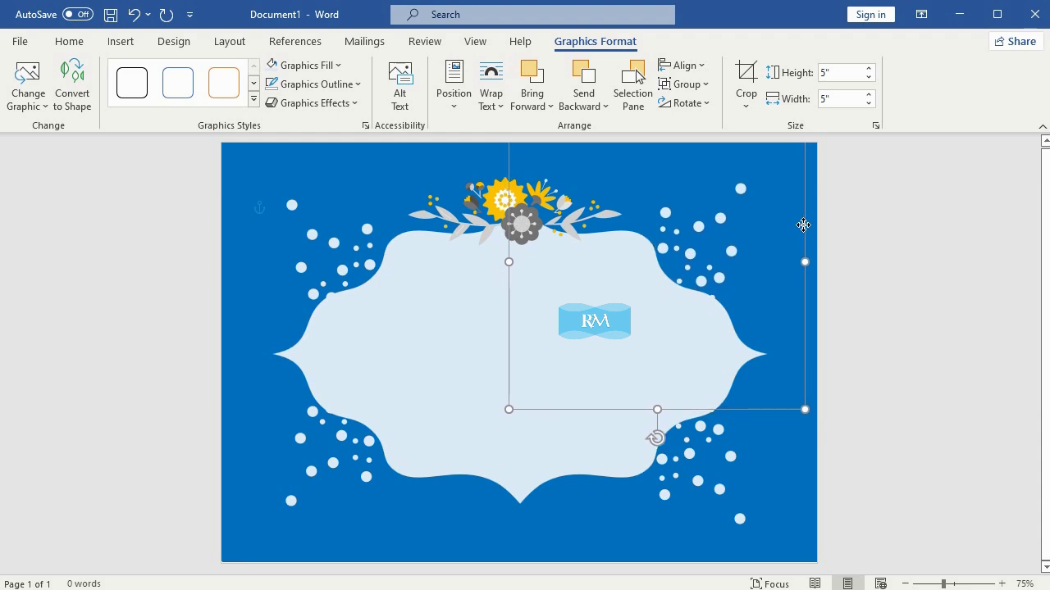
click(933, 260)
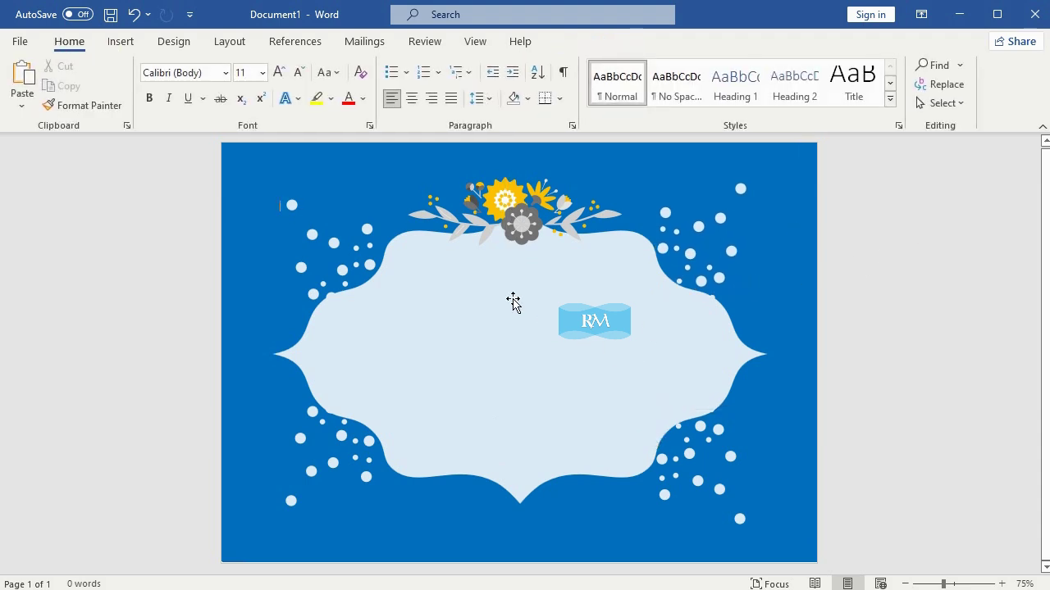
click(132, 45)
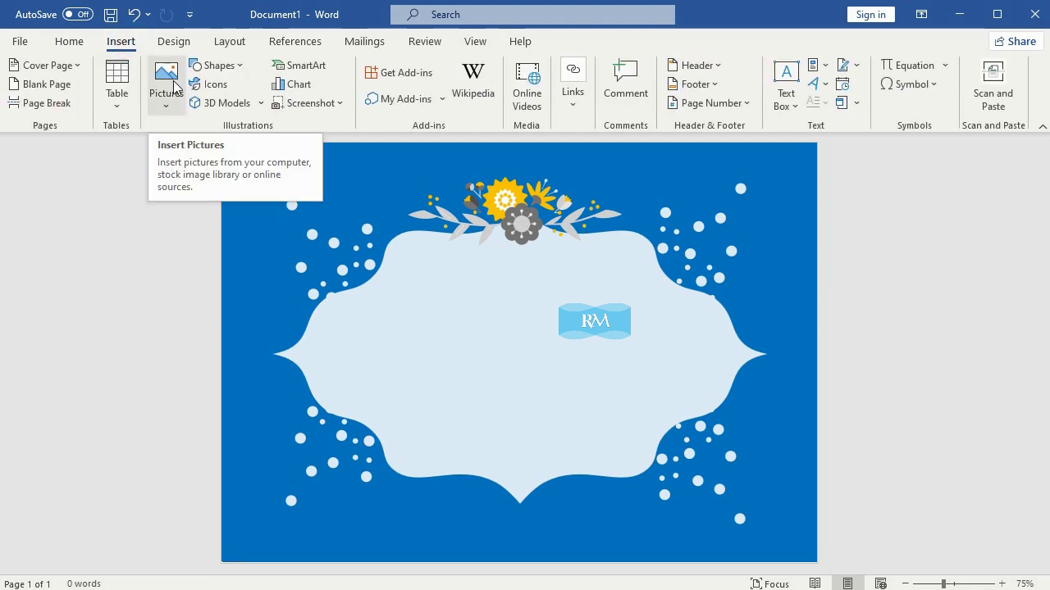
click(176, 105)
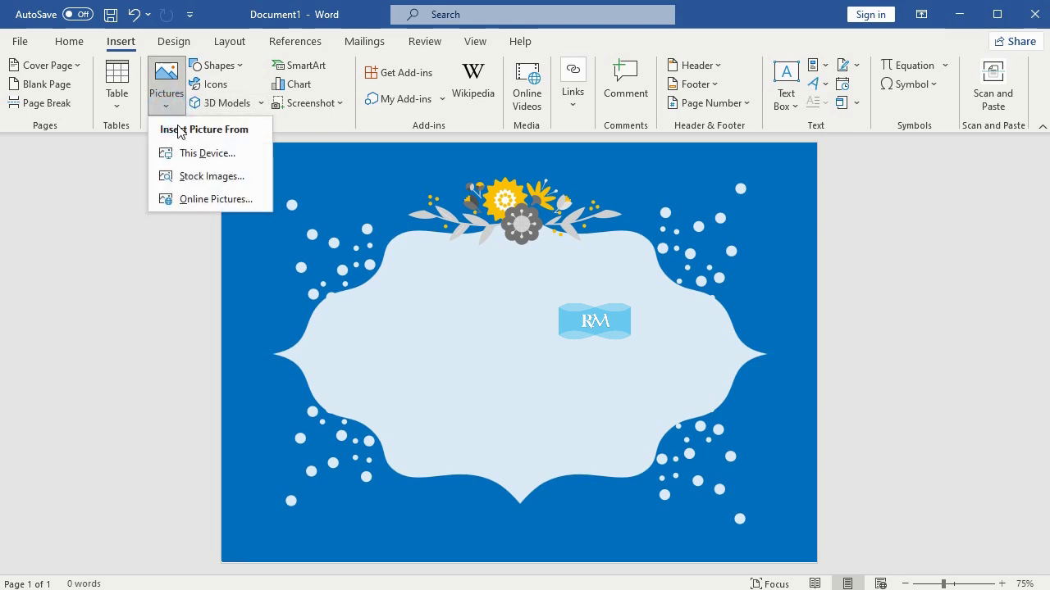
Step: Insert the maple leaf illustration from the stock image library
click(205, 174)
click(443, 164)
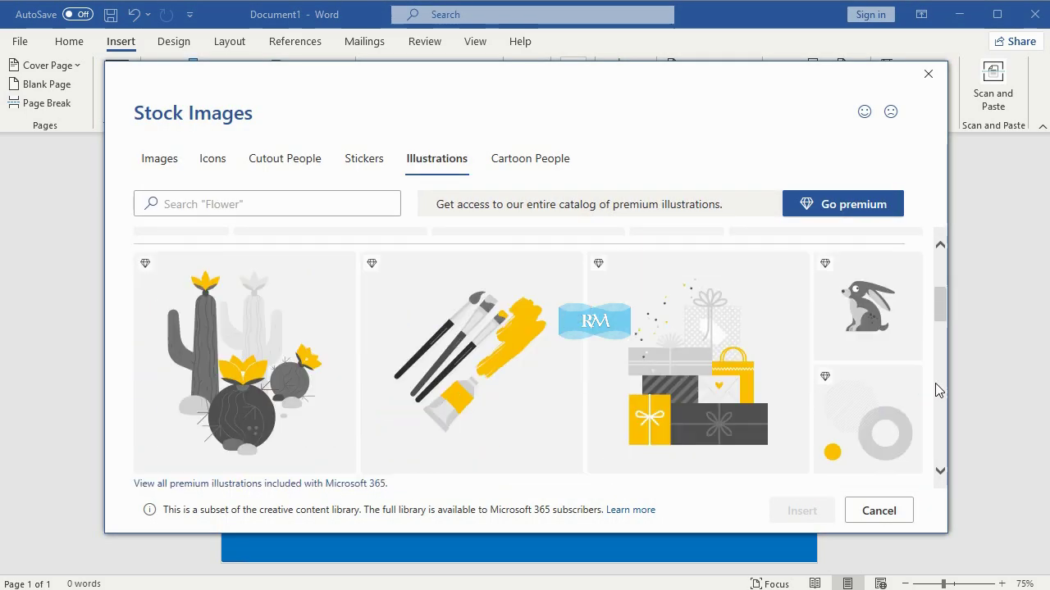
scroll(935, 383, down, 3)
click(181, 288)
click(802, 508)
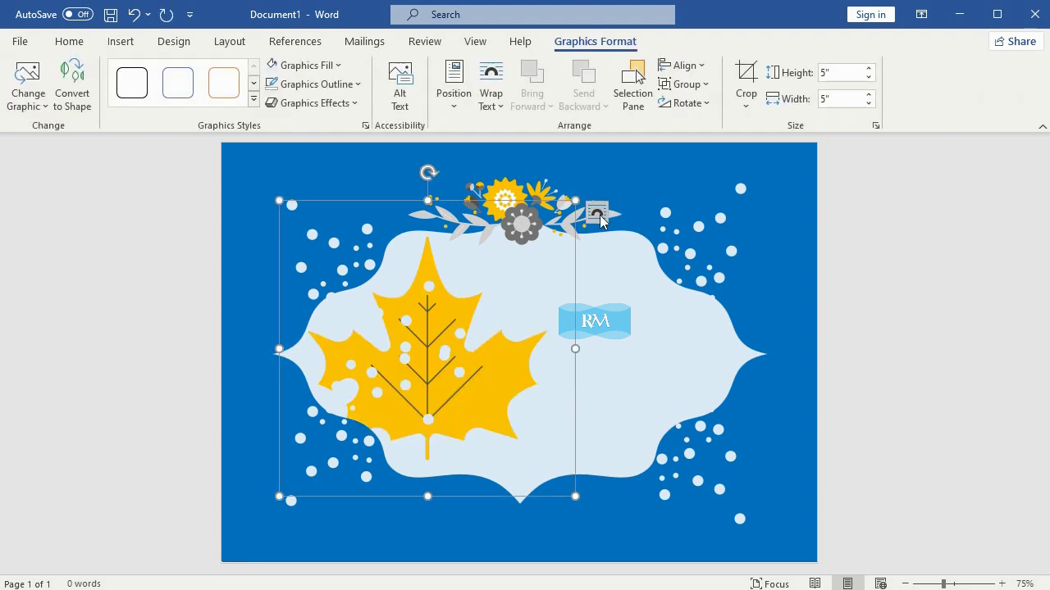
Step: Set the leaf in front of text, shrink it to about 1.9", rotate it 90° and colour it white
click(597, 212)
click(710, 372)
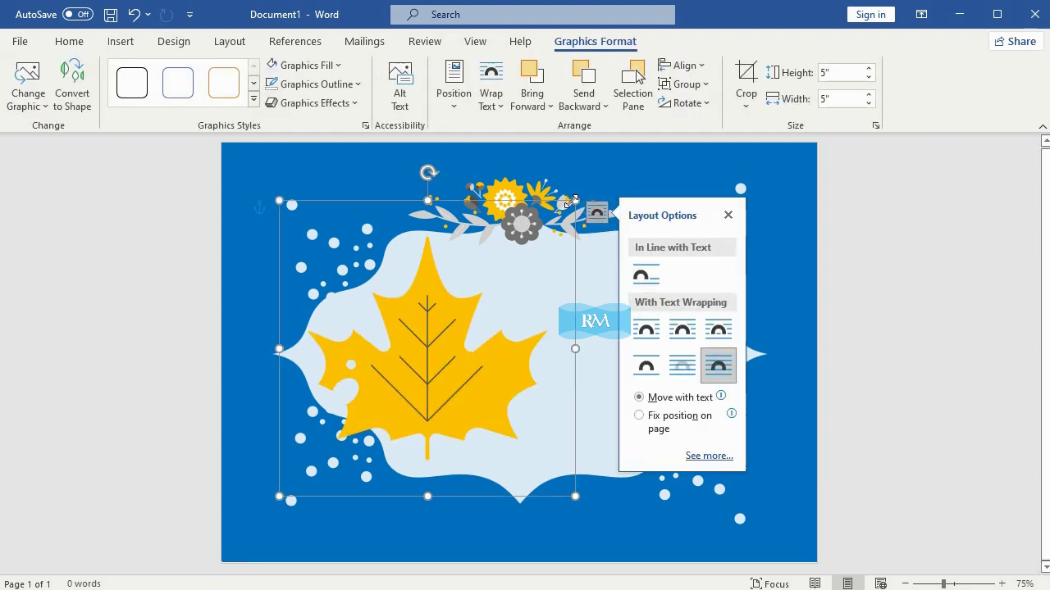
drag(574, 200, 389, 381)
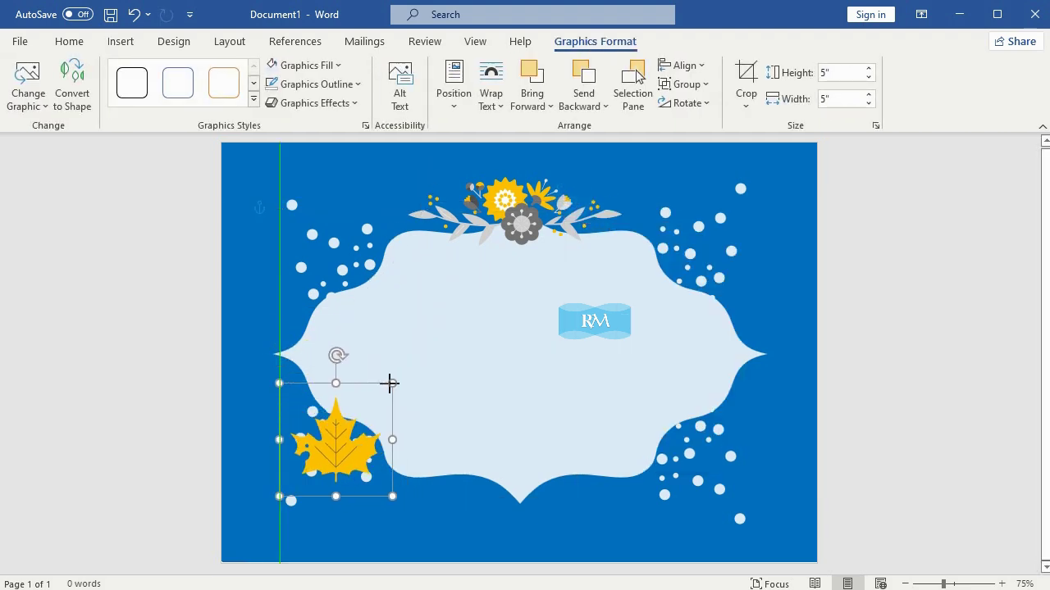
click(688, 102)
click(710, 149)
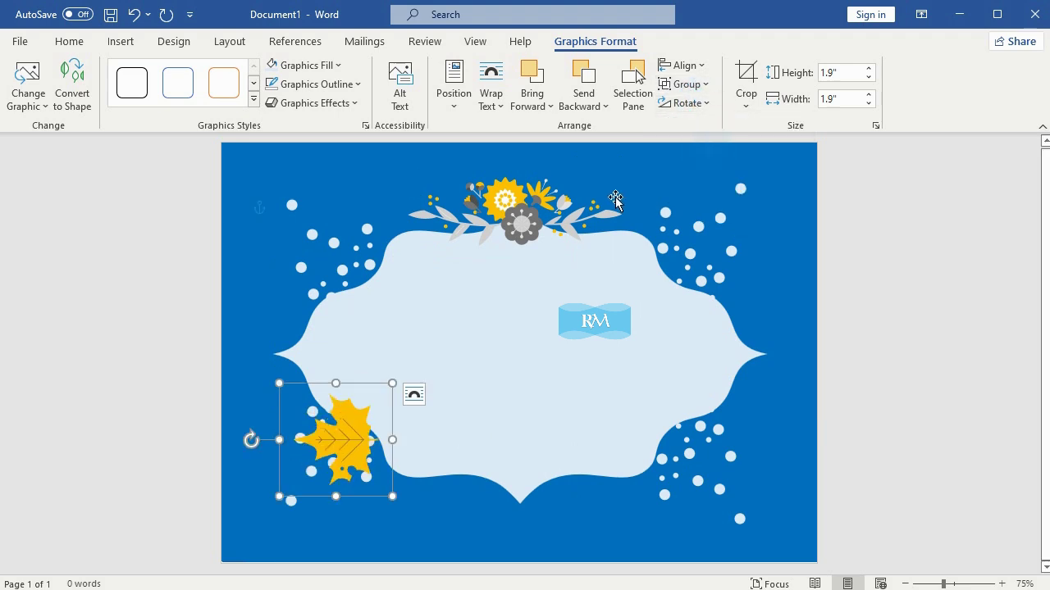
click(337, 67)
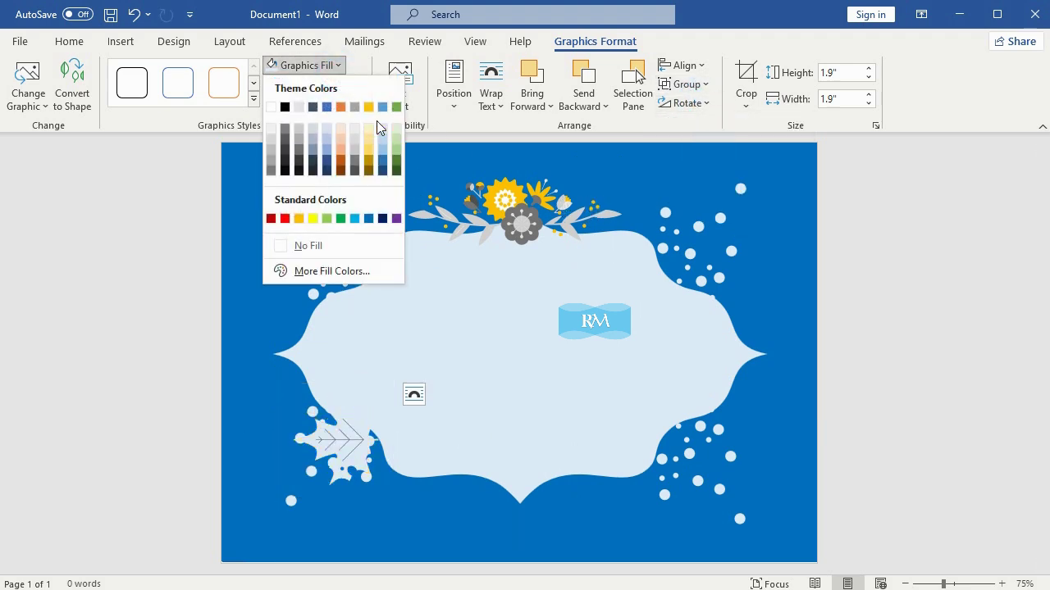
click(381, 129)
Step: Move the leaf to the left edge, shrink it to 1.61" and centre it vertically
mouse_move(361, 413)
mouse_down()
mouse_move(285, 329)
mouse_move(277, 336)
mouse_up()
drag(333, 296, 324, 306)
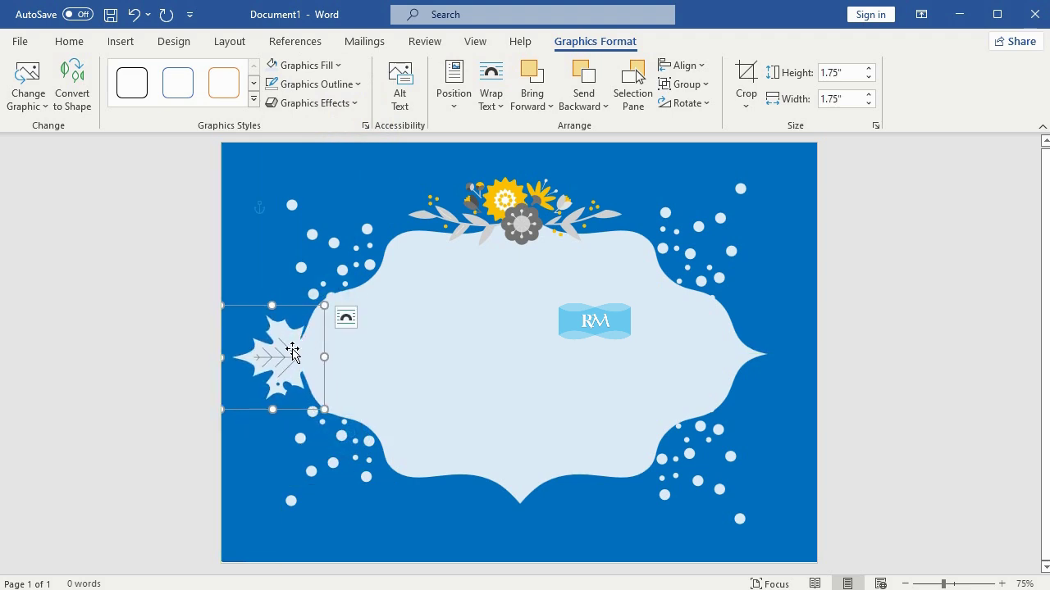
drag(293, 351, 291, 340)
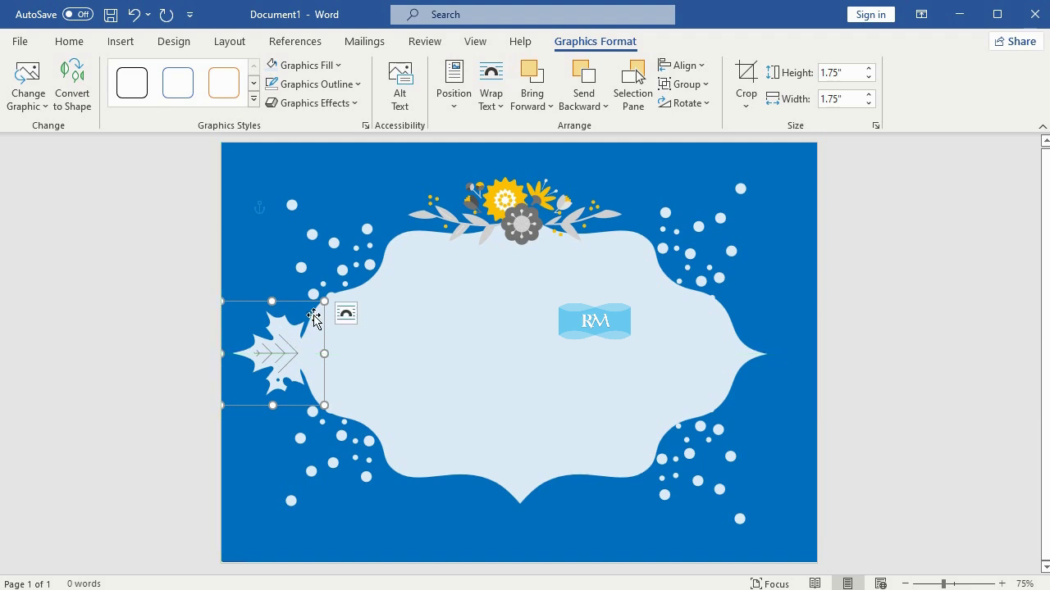
drag(324, 305, 316, 318)
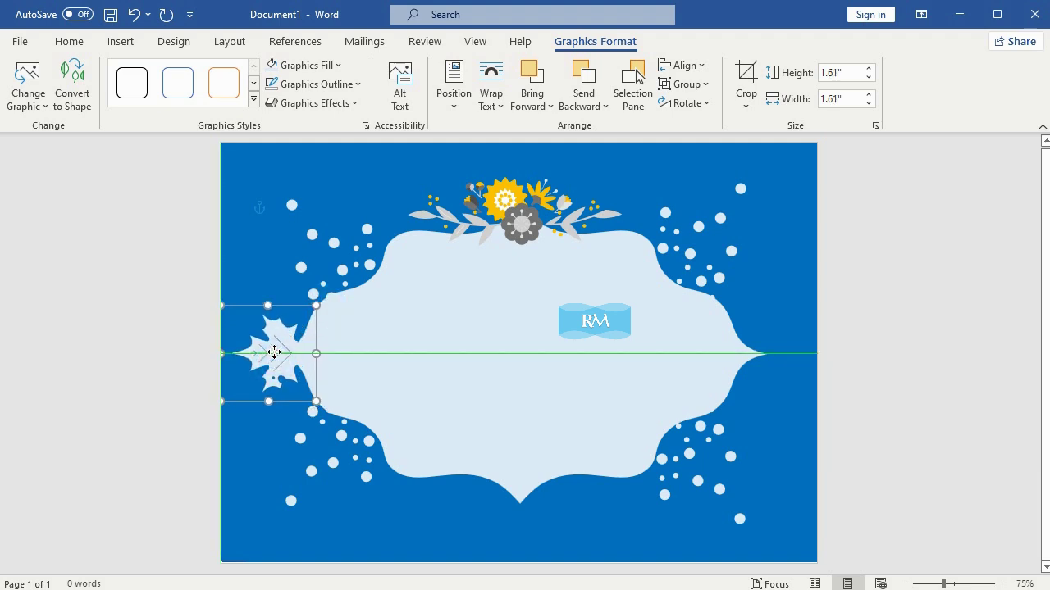
drag(274, 367, 275, 354)
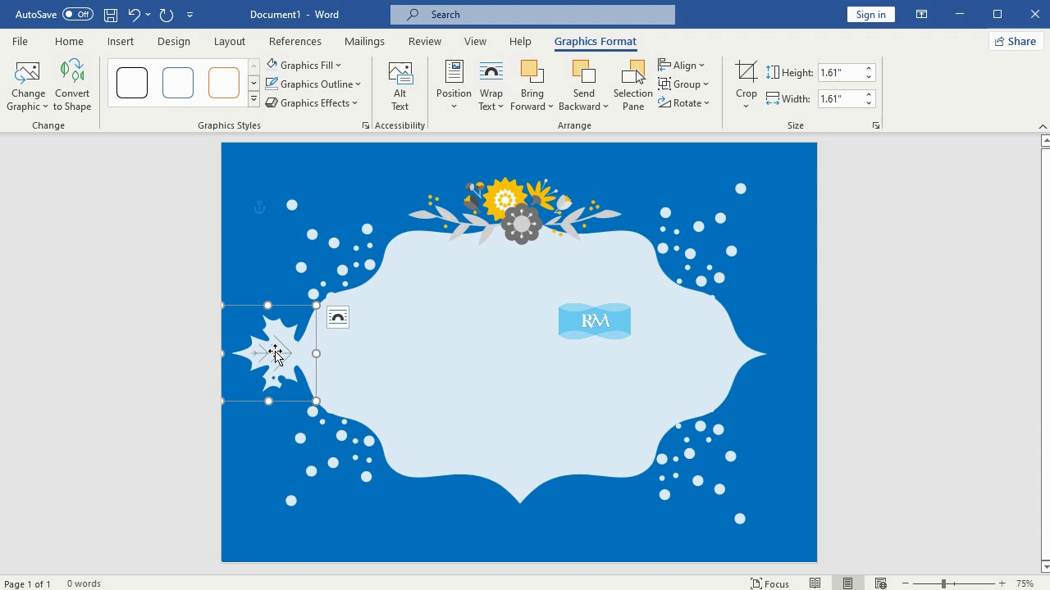
Step: Paste a copy of the leaf and move it to the card's right edge
click(87, 44)
click(80, 84)
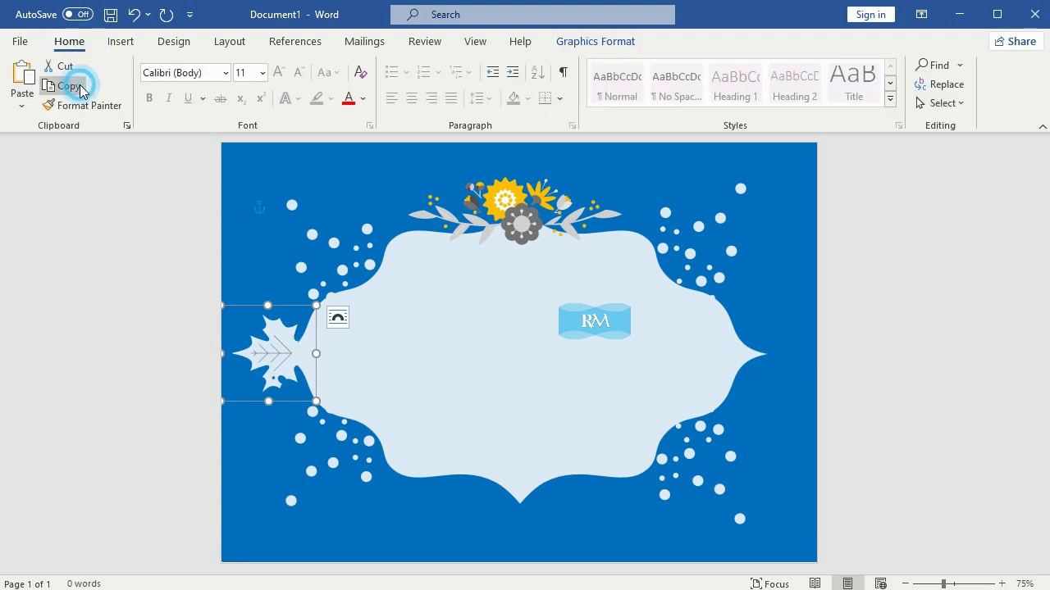
click(24, 78)
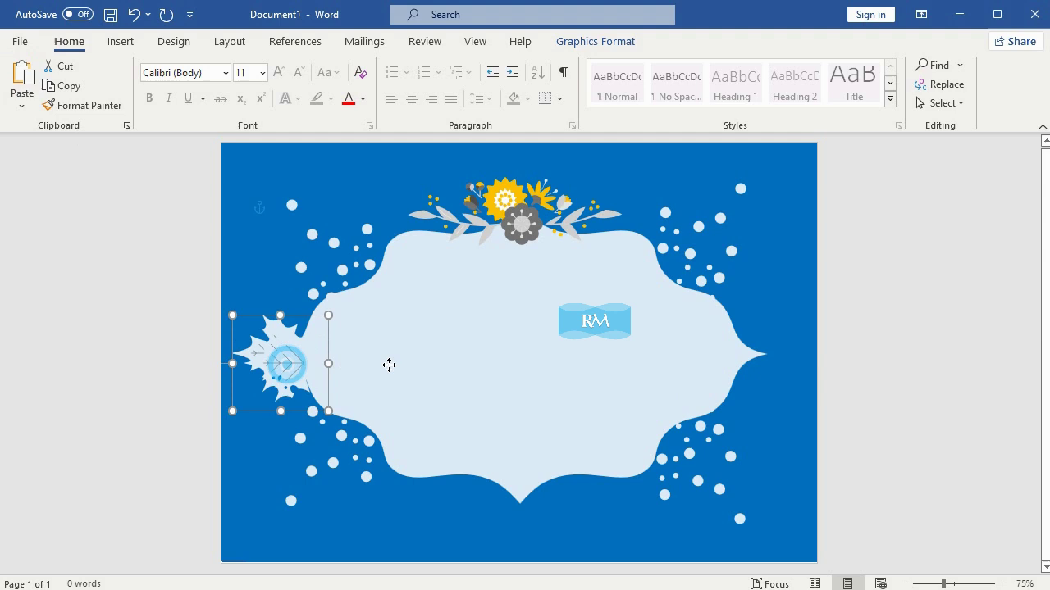
drag(286, 358, 677, 354)
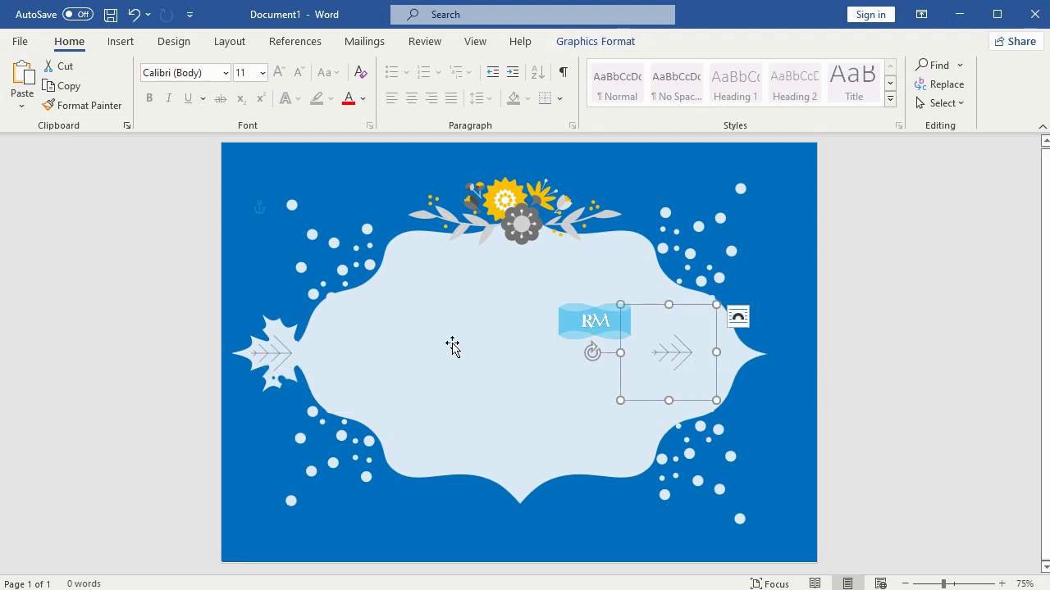
click(308, 349)
drag(279, 346, 287, 346)
drag(671, 351, 736, 346)
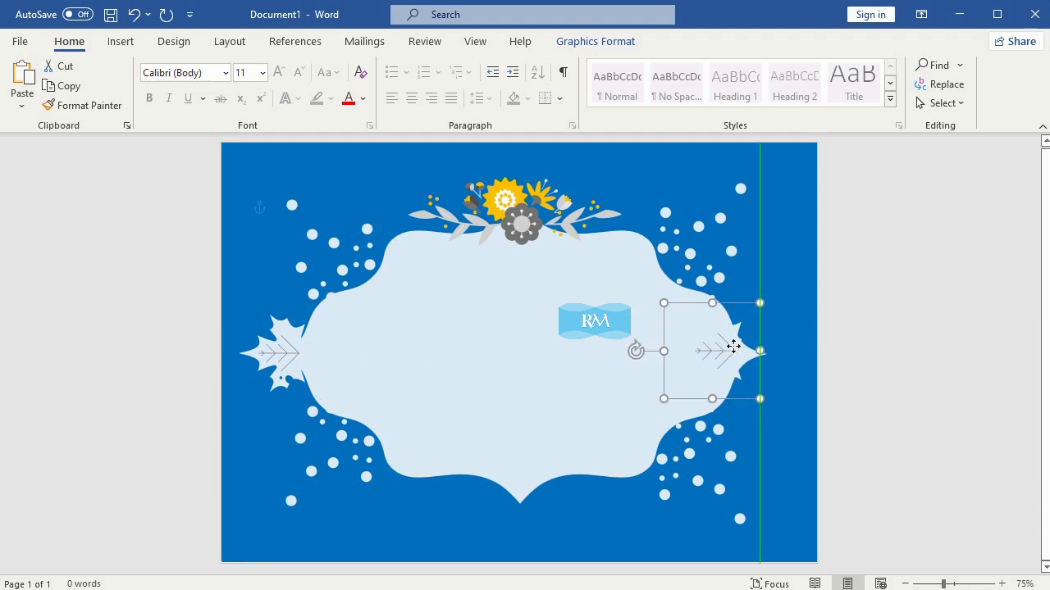
Step: Flip the right leaf horizontally and align it against the right edge
click(606, 43)
click(689, 102)
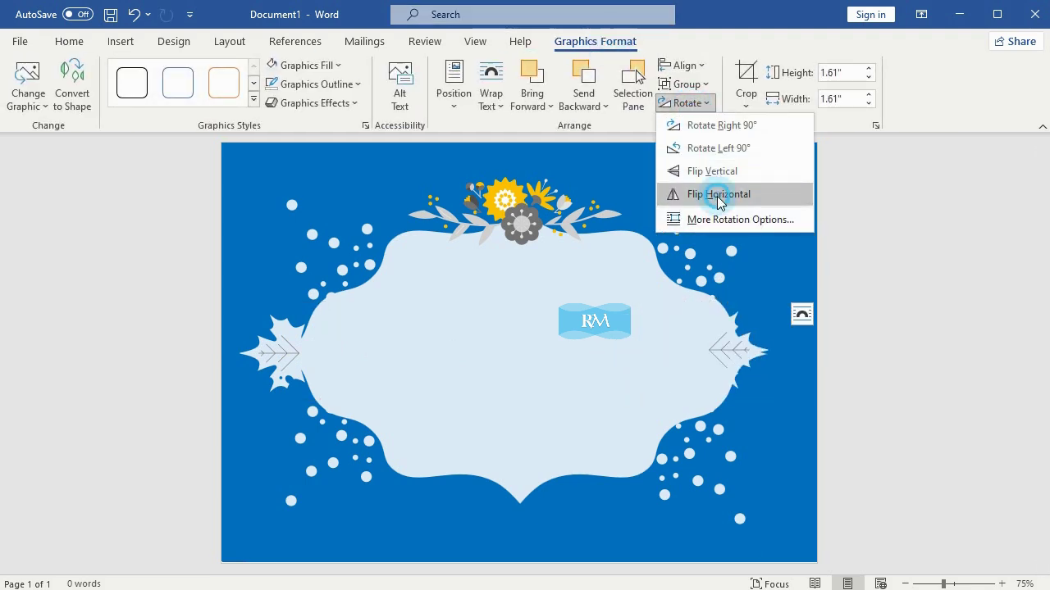
click(719, 194)
mouse_move(731, 353)
mouse_down()
mouse_move(769, 351)
mouse_move(757, 361)
mouse_up()
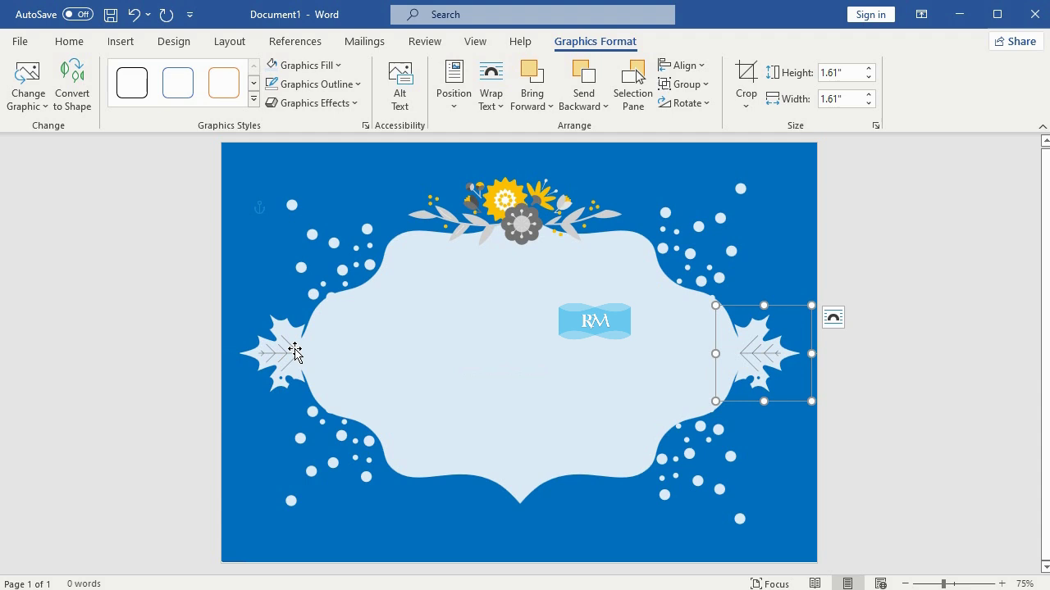
click(295, 352)
Step: Paste a duplicate of the left leaf below it, then tilt and shrink it
click(66, 49)
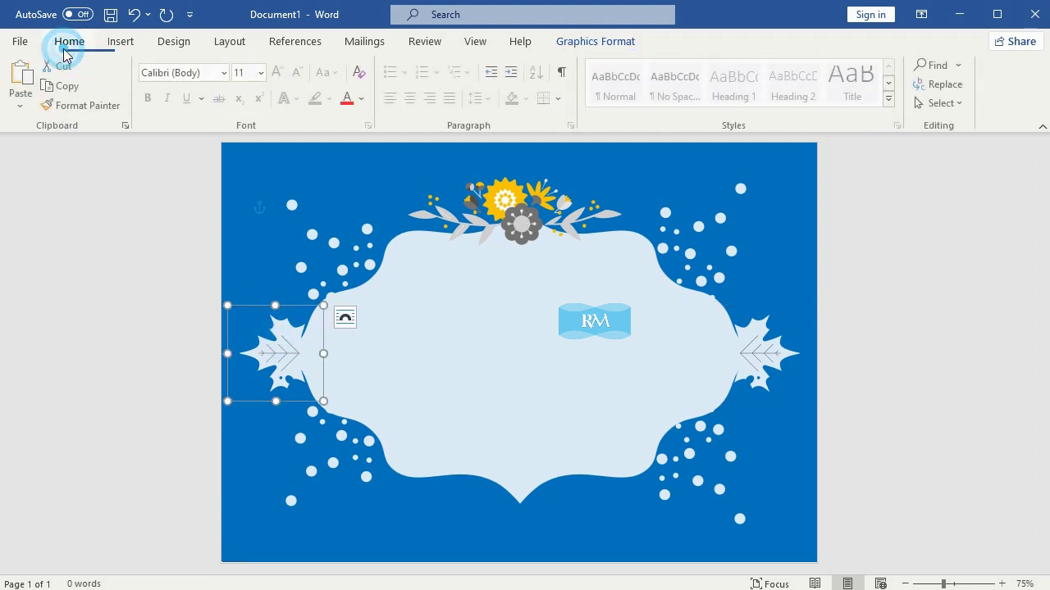
click(62, 85)
click(20, 78)
click(308, 340)
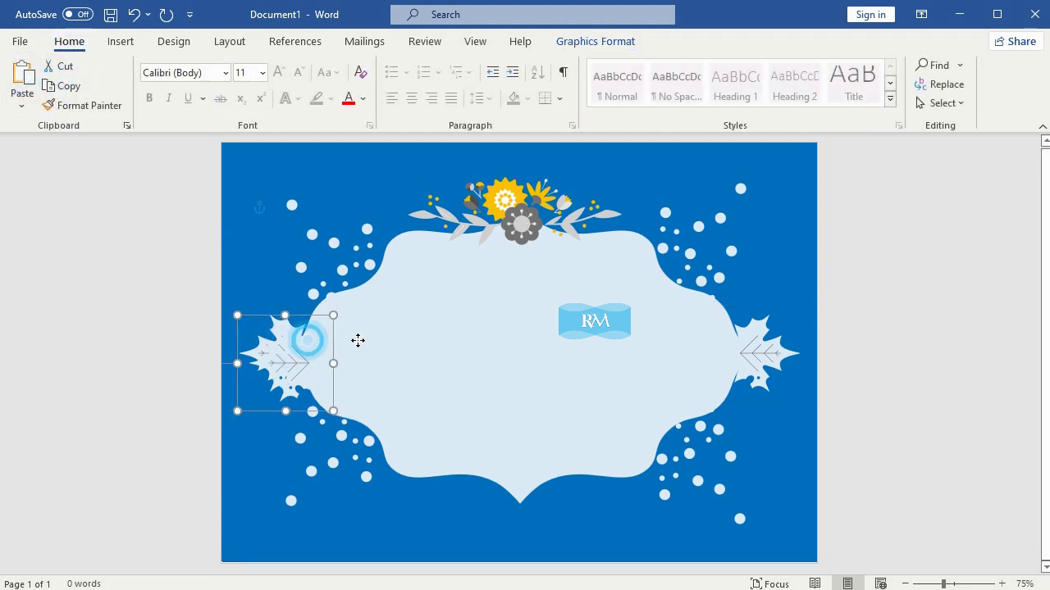
mouse_move(358, 341)
mouse_down()
mouse_move(289, 387)
mouse_move(321, 391)
mouse_up()
drag(234, 415, 246, 452)
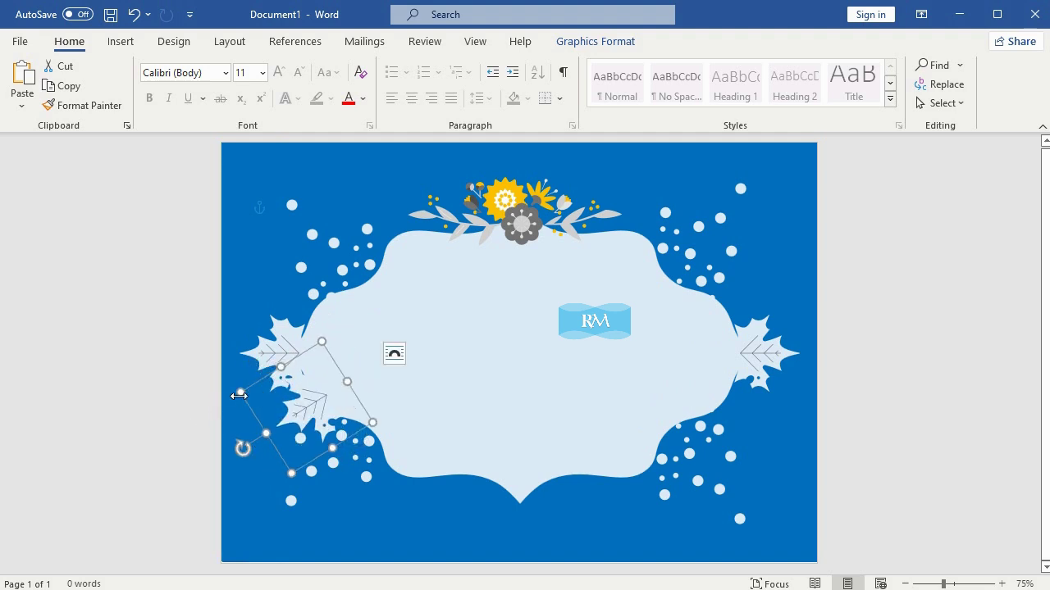
mouse_move(239, 395)
mouse_down()
mouse_move(310, 416)
mouse_move(311, 394)
mouse_up()
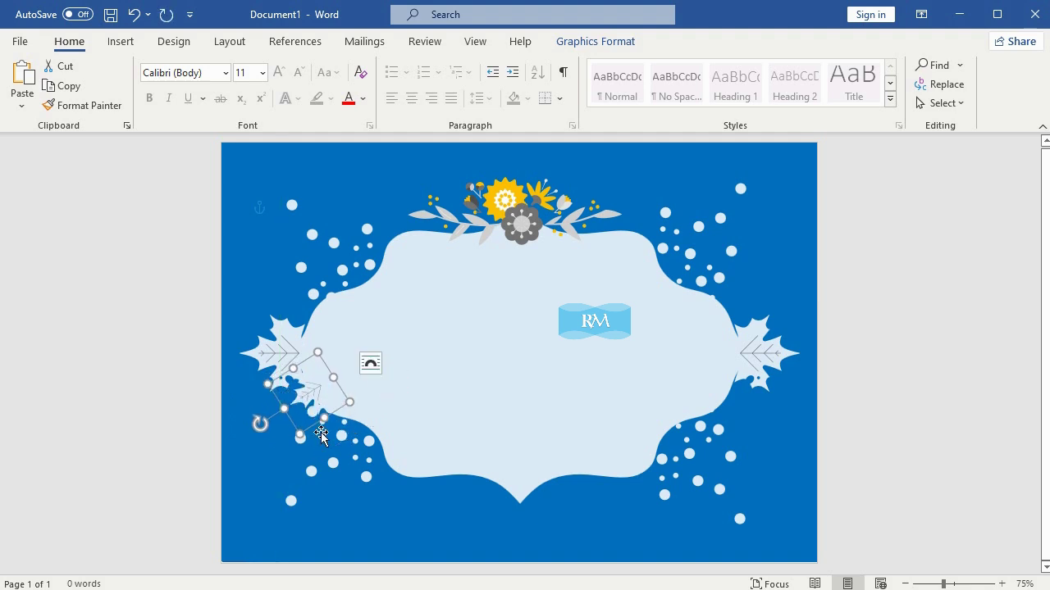
Step: Tuck the small tilted leaf beneath the left leaf, adjust the dots, and paste another copy
drag(345, 438, 357, 454)
drag(309, 388, 304, 386)
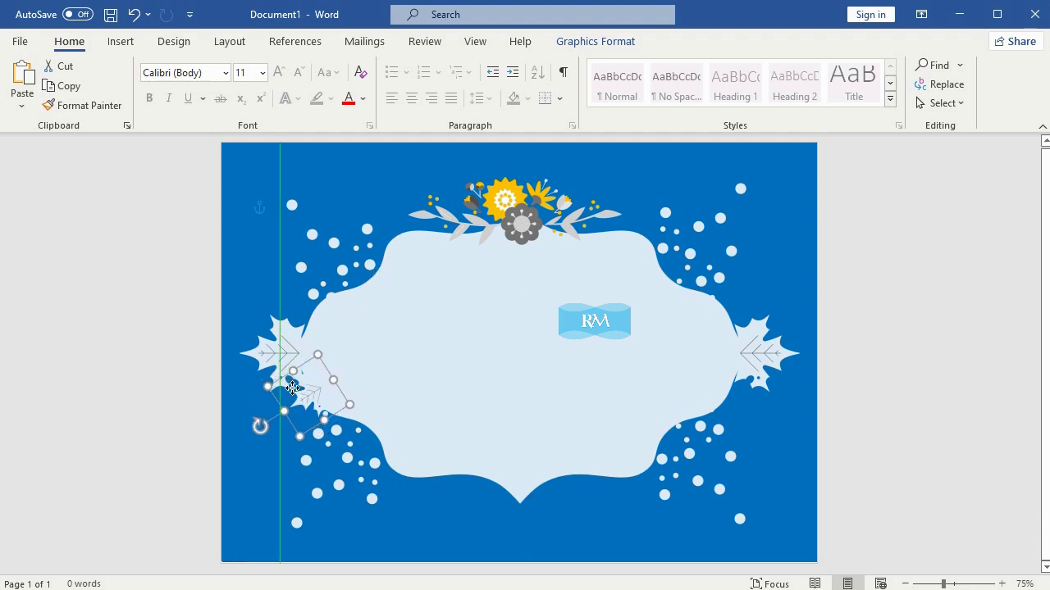
mouse_move(304, 385)
mouse_down()
mouse_move(284, 388)
mouse_move(305, 386)
mouse_up()
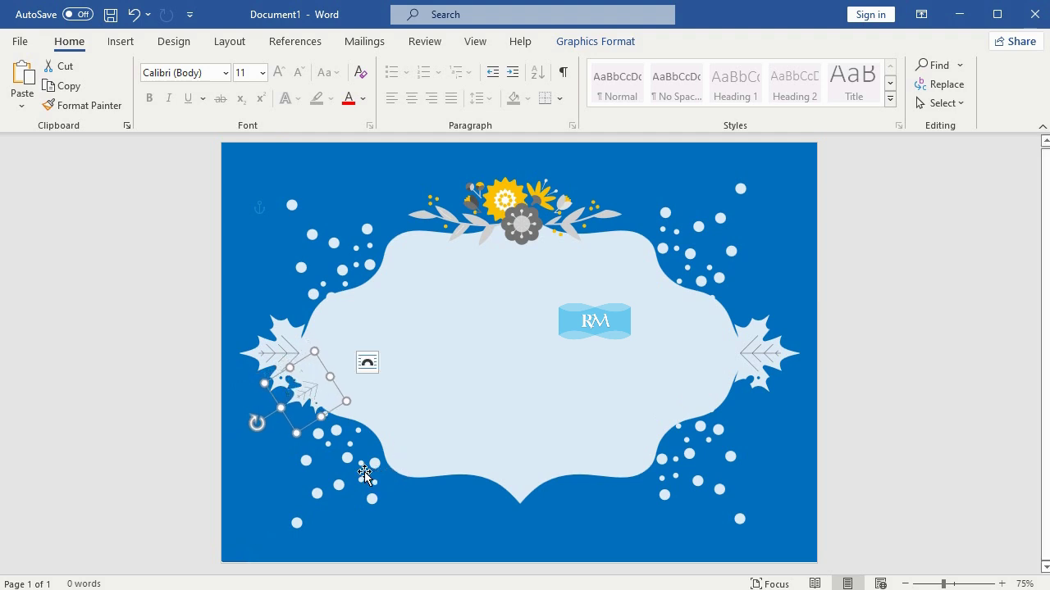
drag(364, 472, 364, 454)
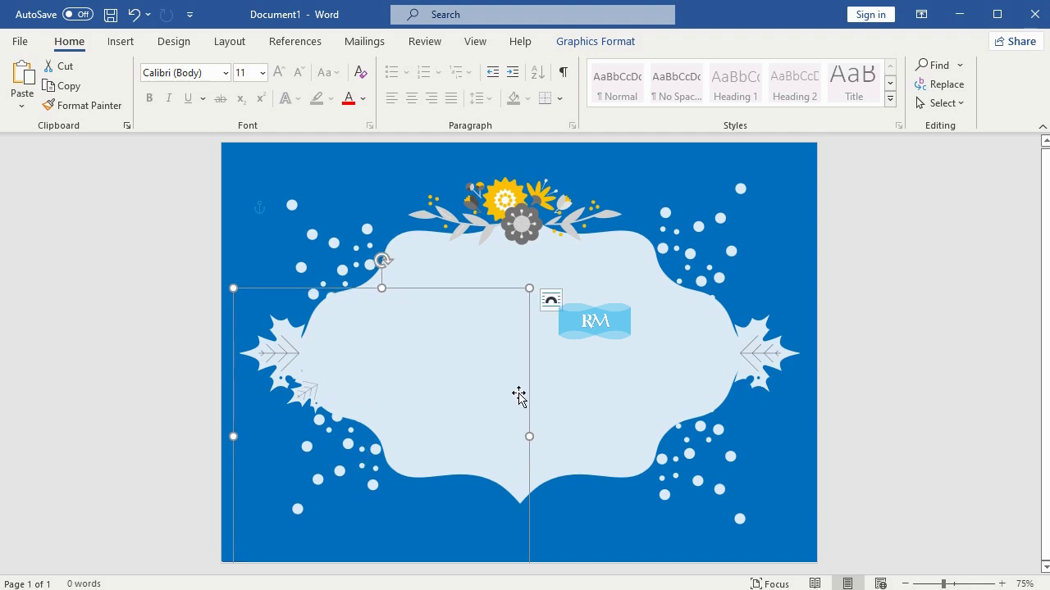
click(298, 398)
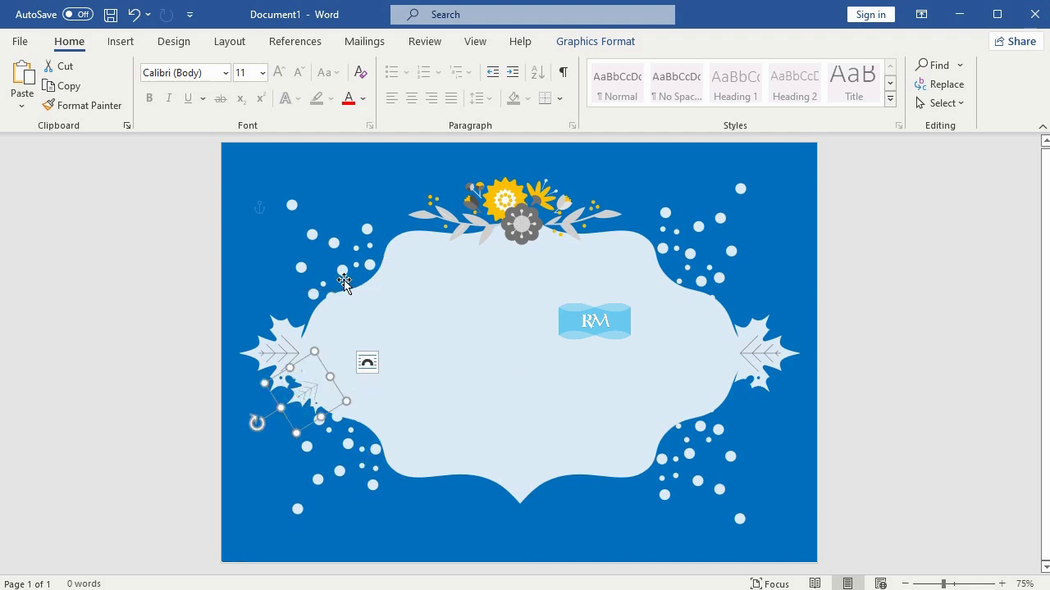
click(64, 86)
click(22, 78)
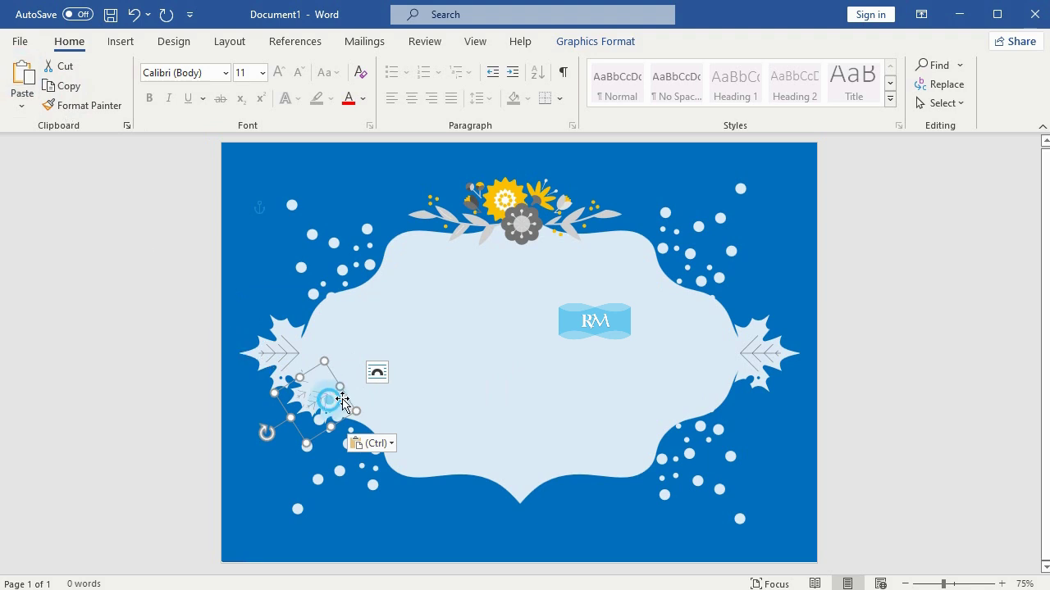
Step: Flip the pasted small leaf horizontally and tuck it under the right leaf
drag(342, 400, 718, 361)
click(578, 43)
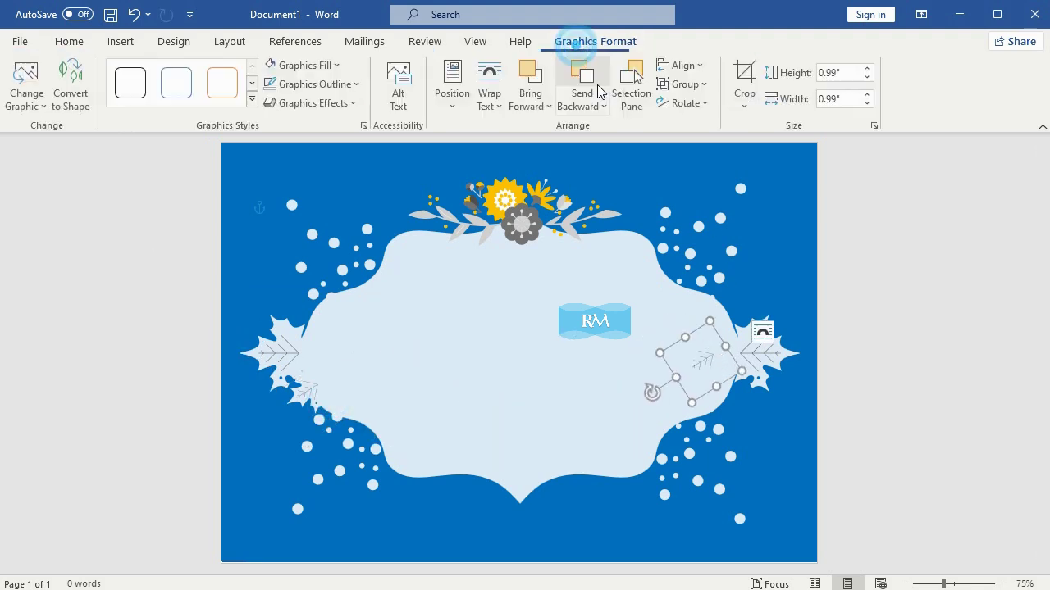
click(681, 103)
click(728, 191)
click(699, 361)
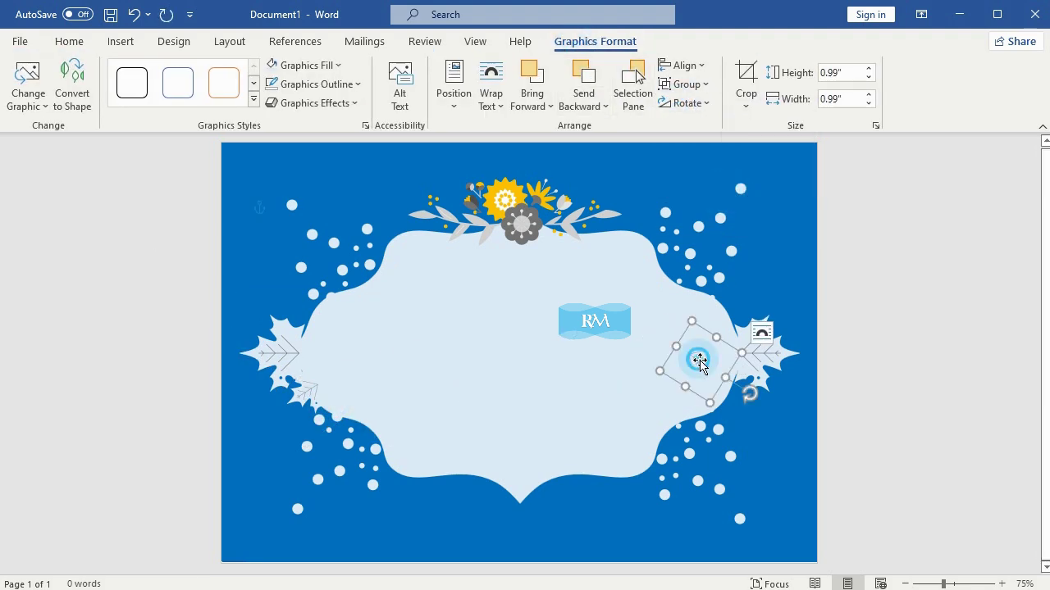
drag(699, 361, 747, 402)
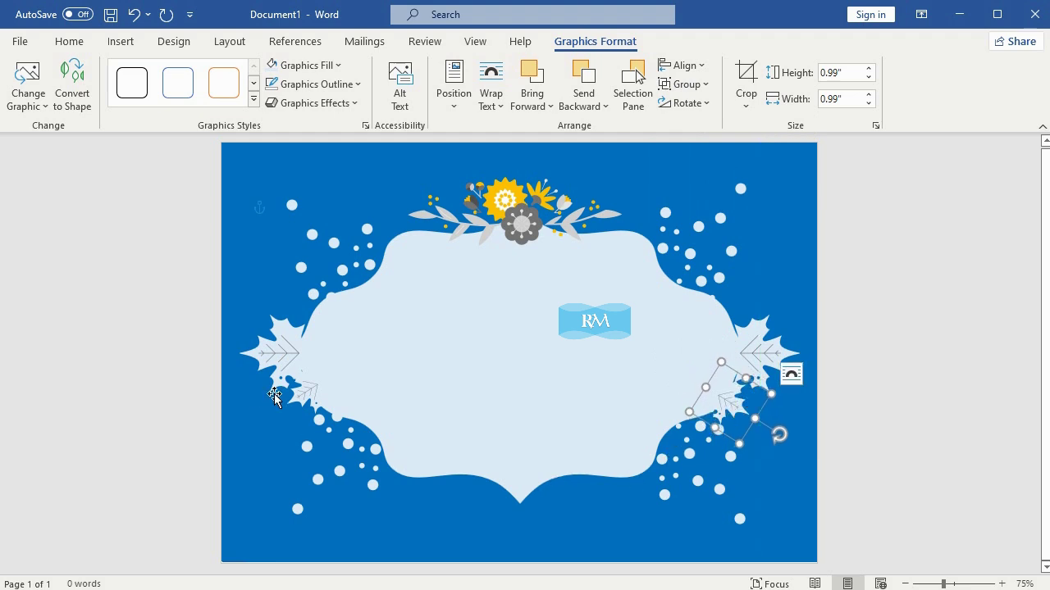
drag(269, 350, 269, 354)
drag(314, 390, 319, 402)
mouse_move(351, 448)
mouse_down()
mouse_move(358, 461)
mouse_move(369, 454)
mouse_up()
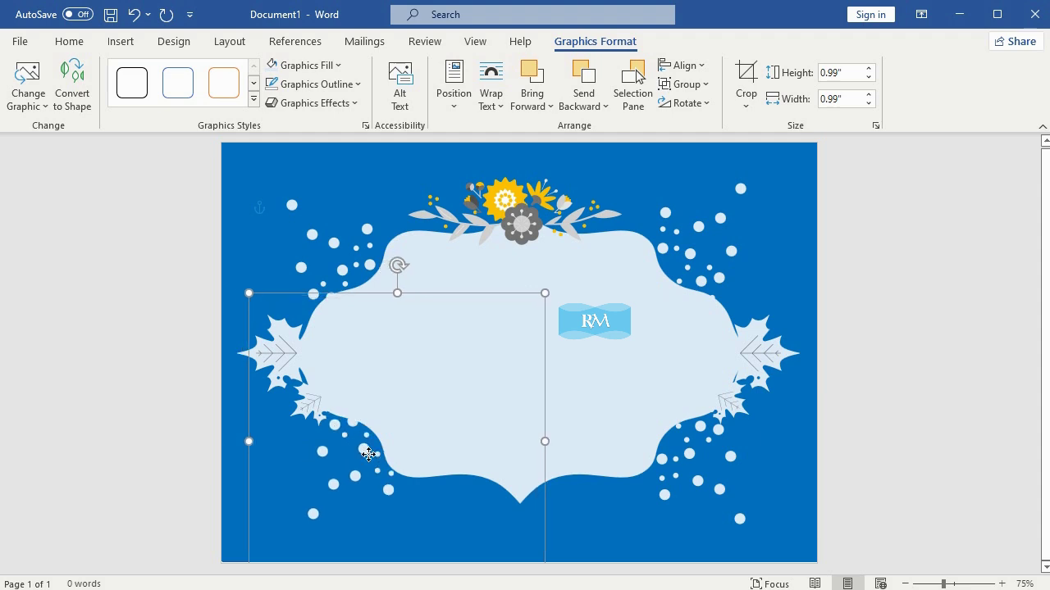
click(949, 261)
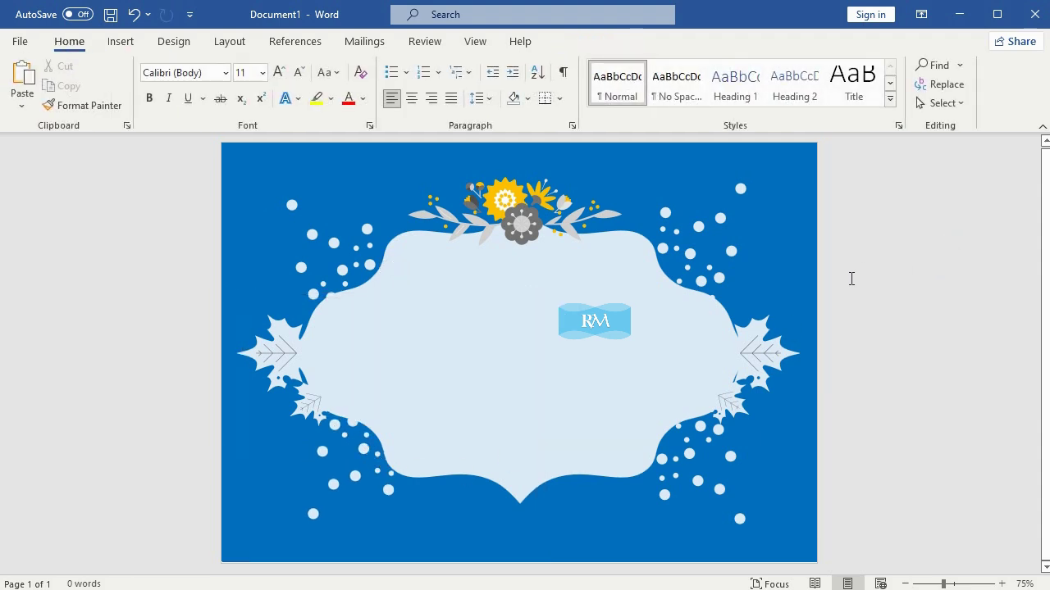
Step: Insert WordArt reading 'HAPPY BIRTHDAY' in the Cooper Std Black font
click(121, 43)
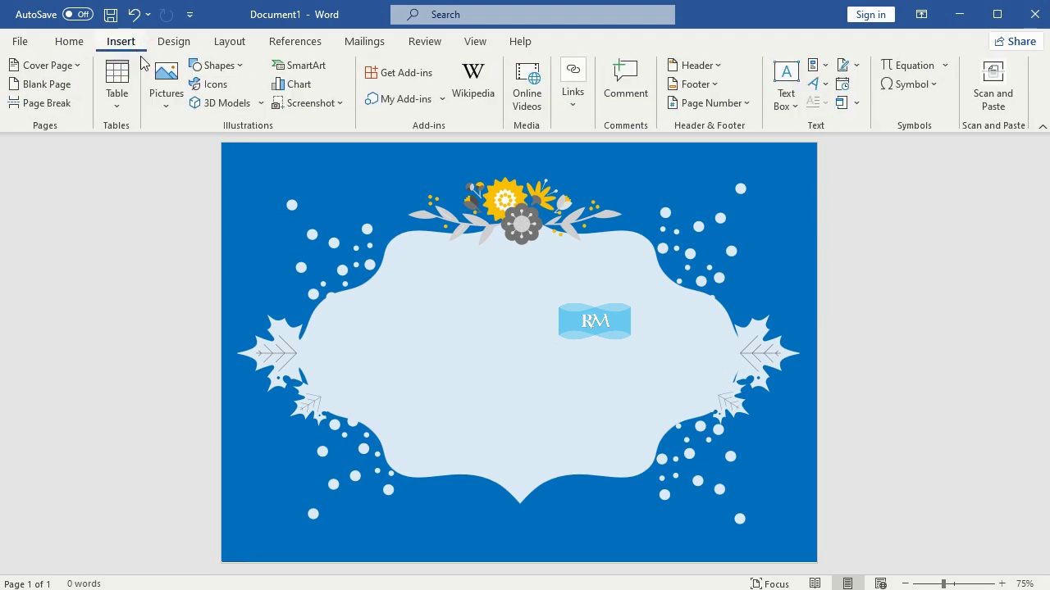
click(823, 92)
click(981, 130)
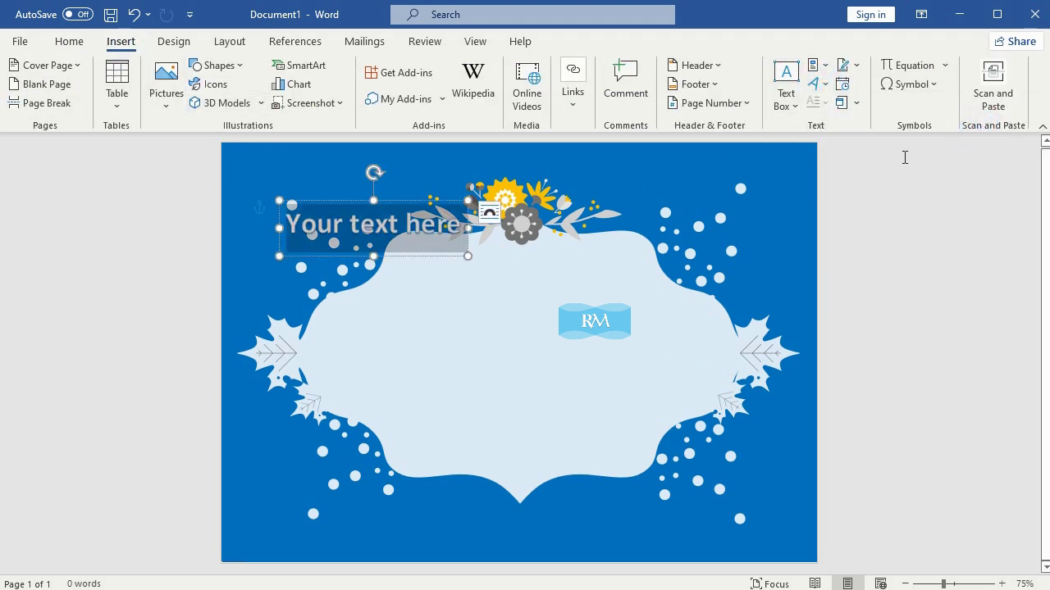
text(HAPPY BIRTHDAY)
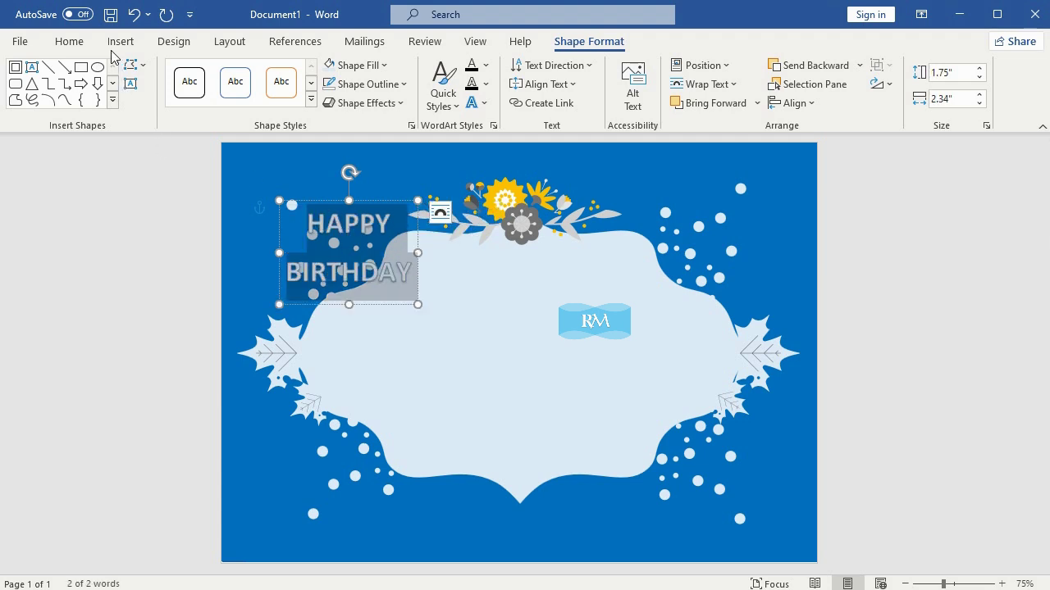
click(69, 42)
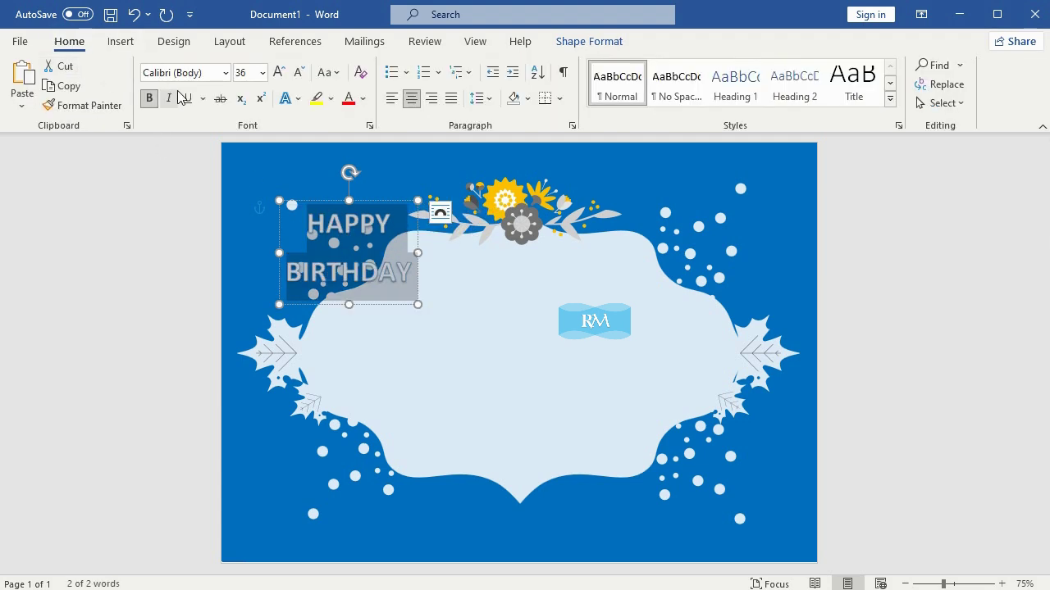
click(222, 73)
click(213, 186)
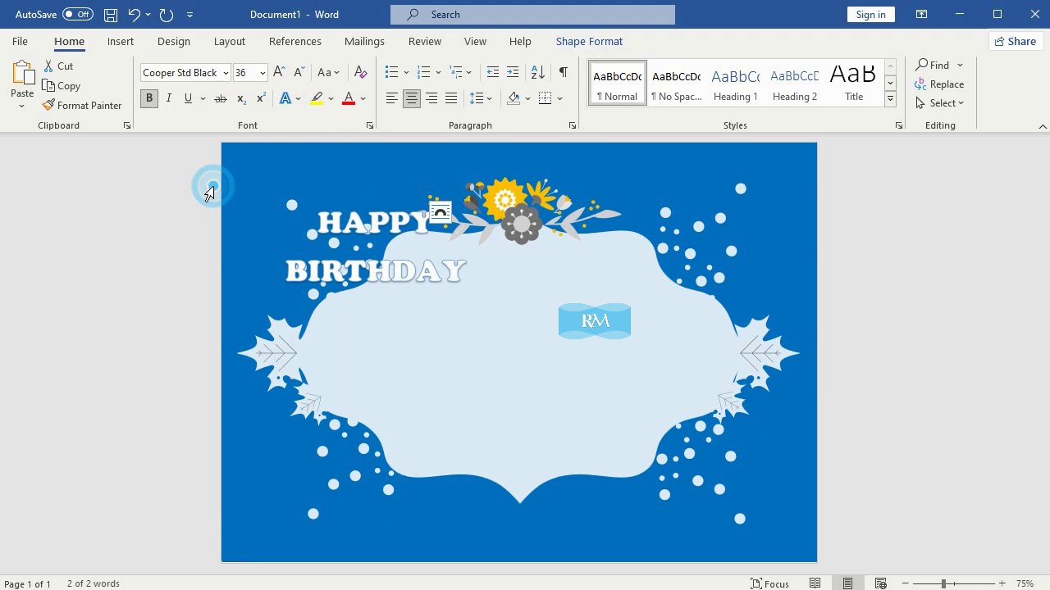
Step: Give the WordArt a light blue fill and a white 2¼ pt outline
click(607, 44)
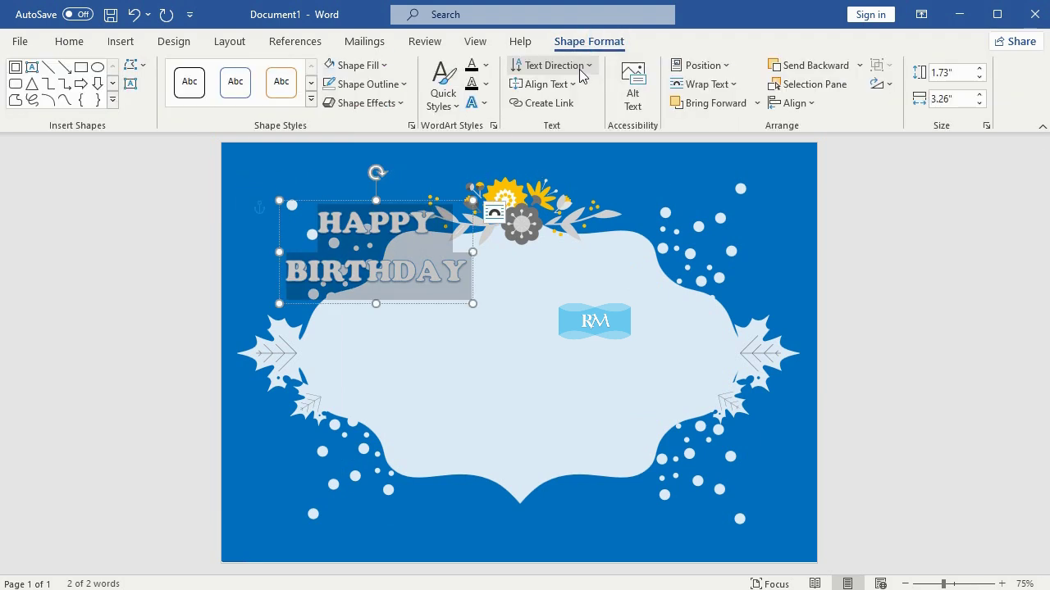
click(484, 66)
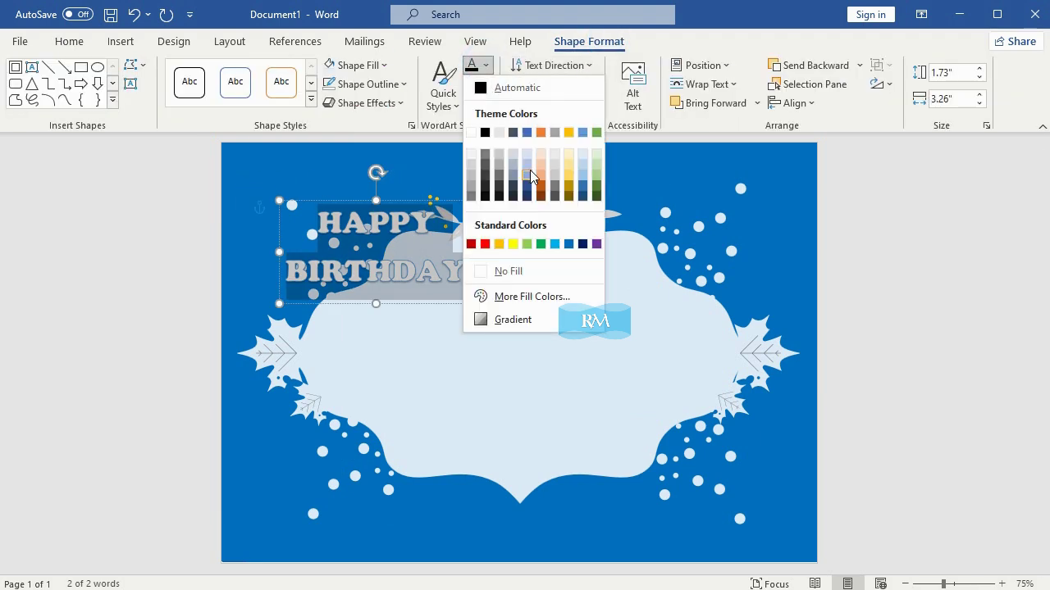
click(554, 244)
click(485, 84)
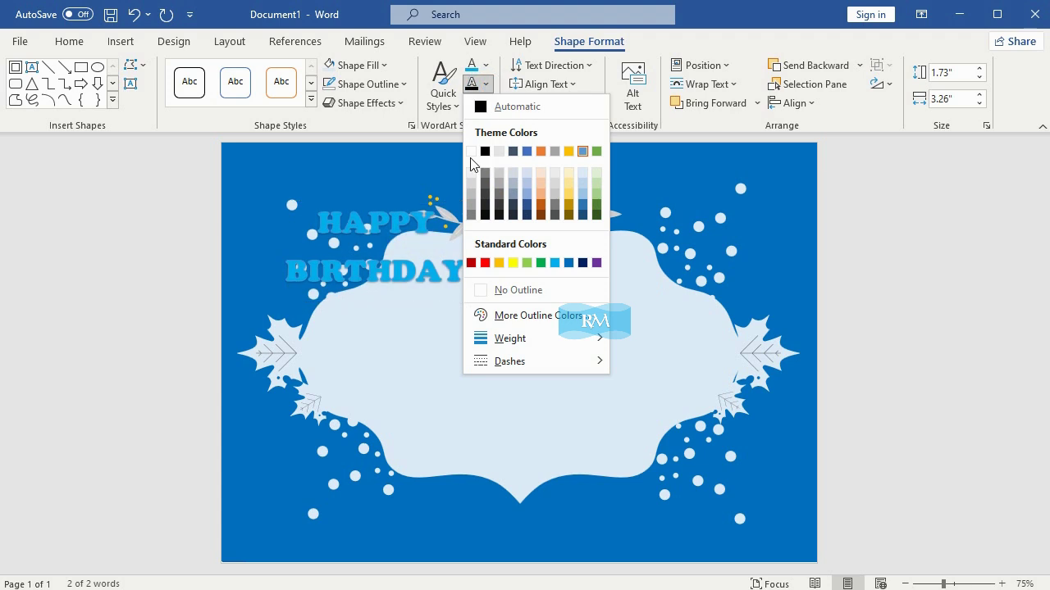
click(471, 152)
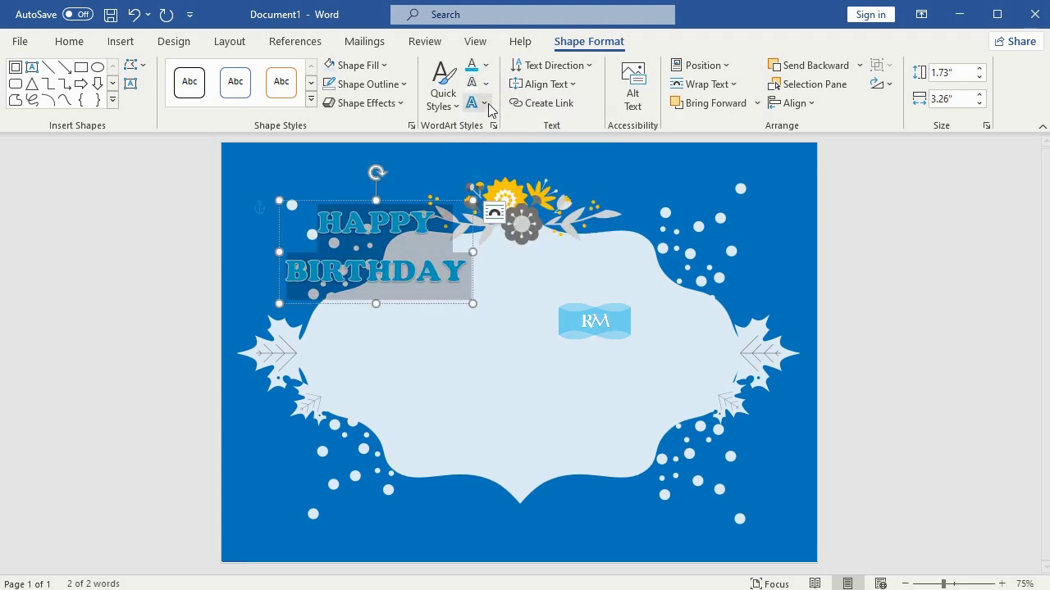
click(487, 87)
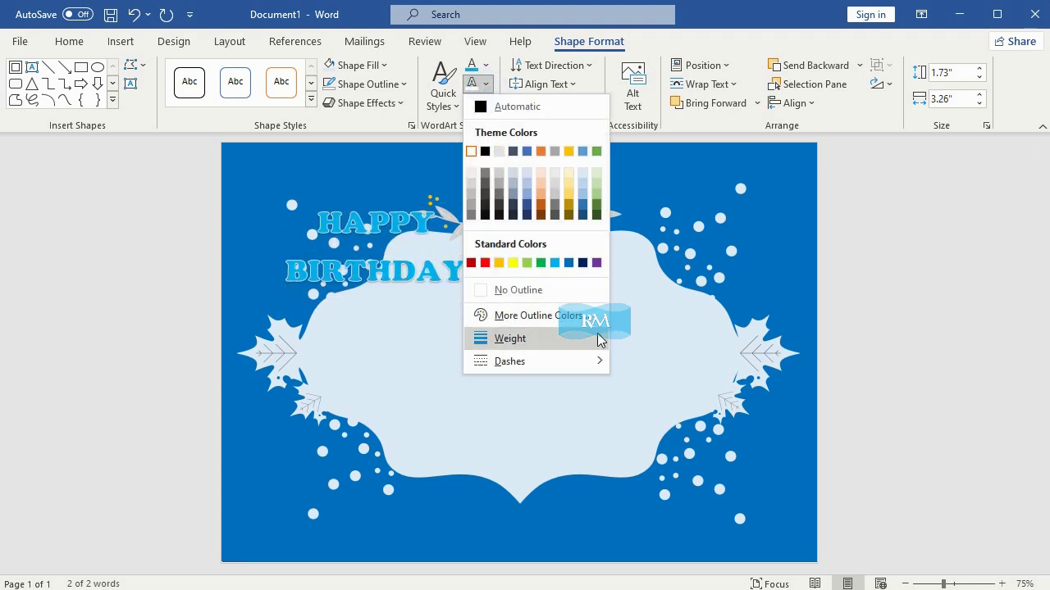
mouse_move(598, 338)
click(684, 444)
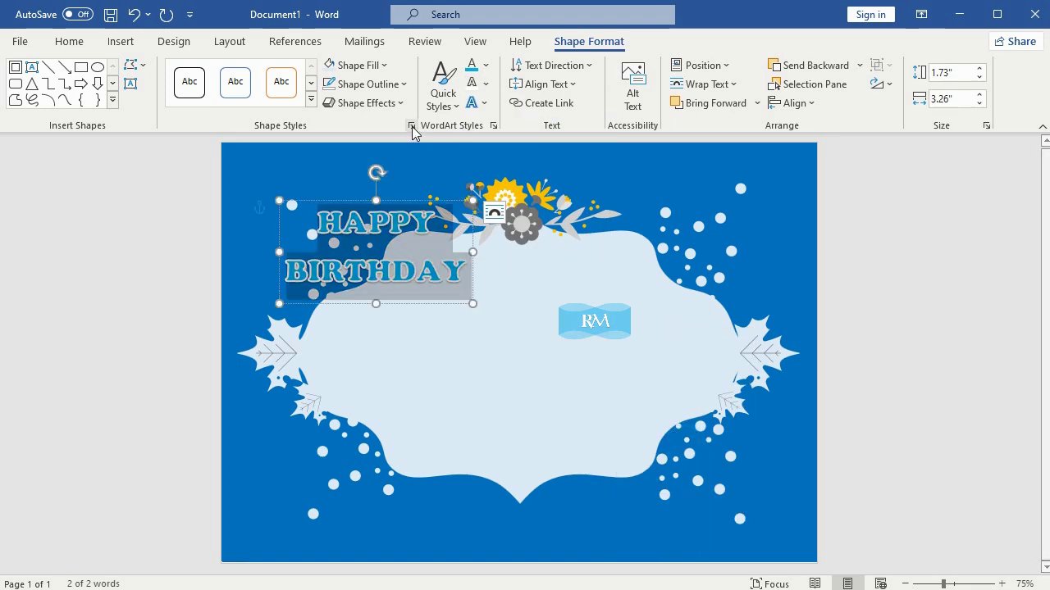
Step: Lower the WordArt's line spacing multiple in the Paragraph settings, then bring up Text Effects
click(74, 43)
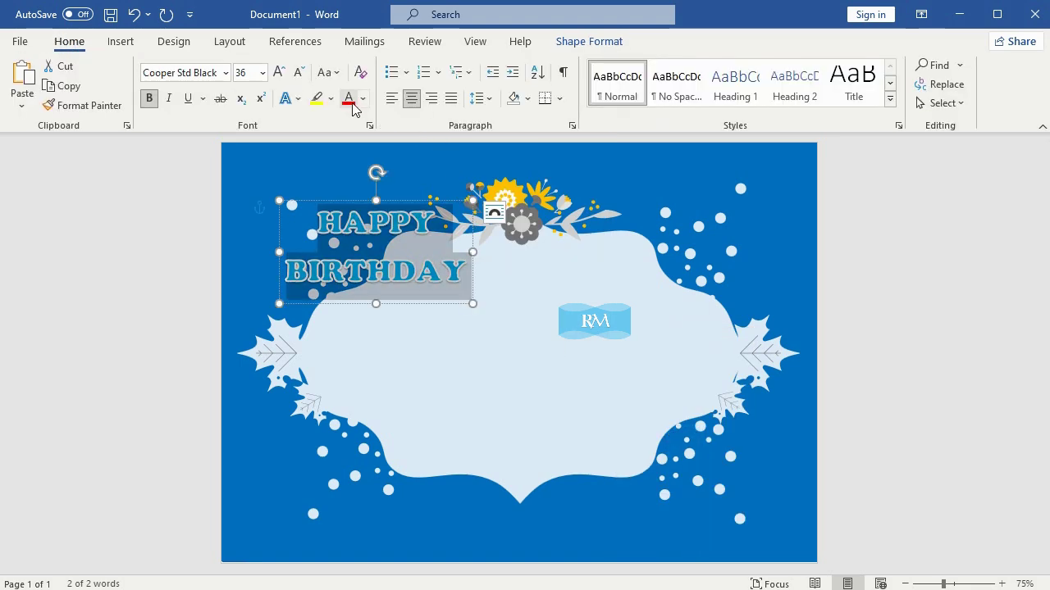
click(492, 98)
click(586, 257)
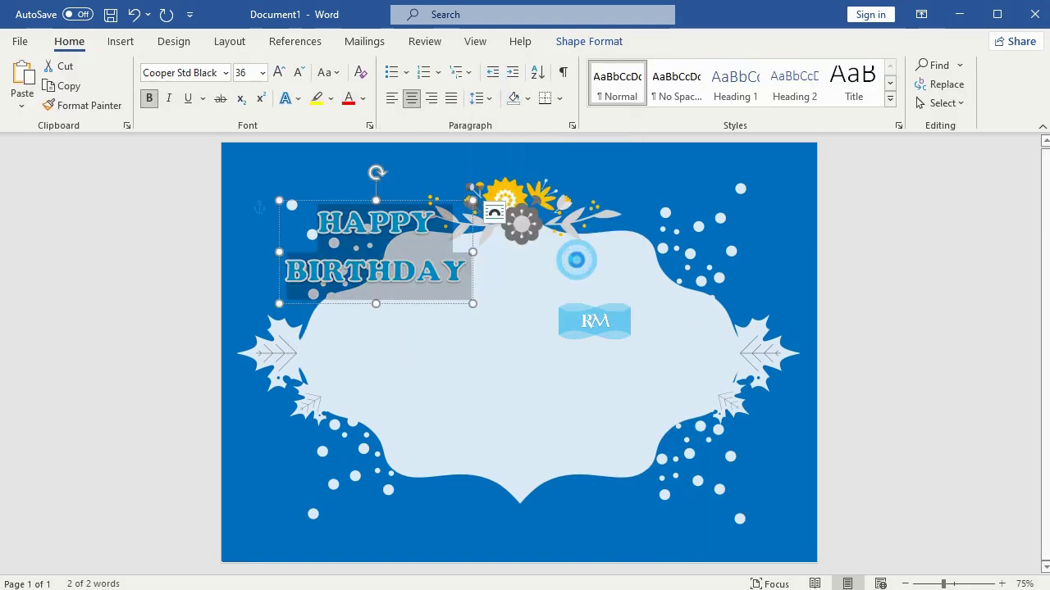
click(674, 333)
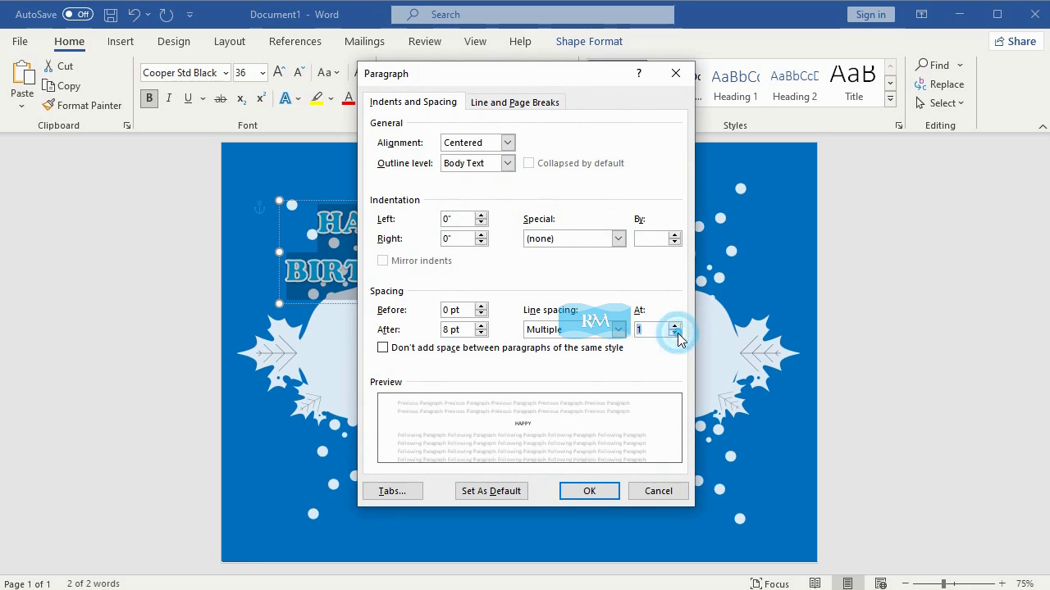
click(674, 333)
click(589, 491)
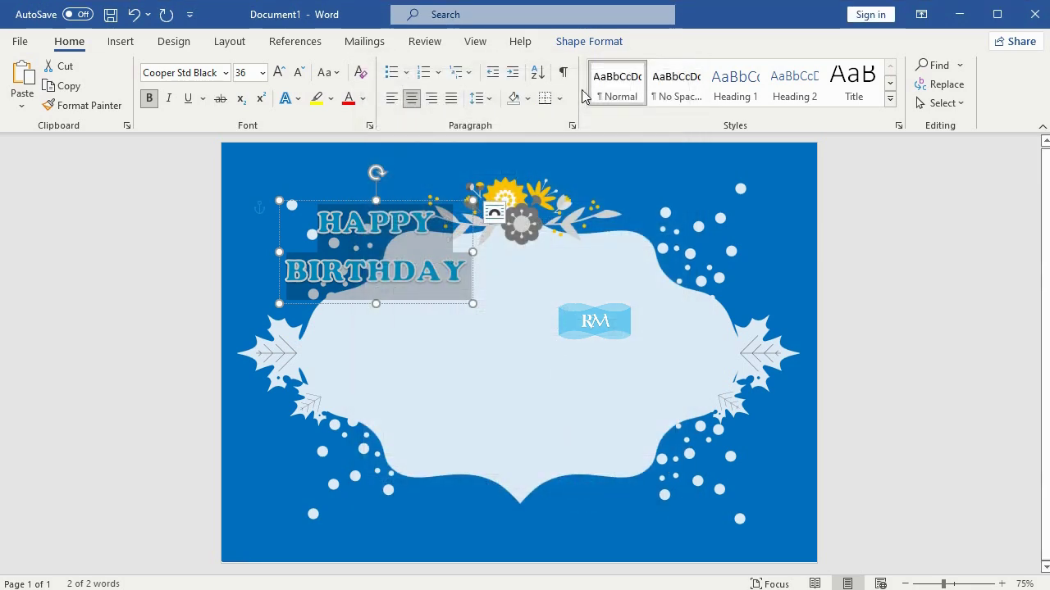
click(589, 41)
click(477, 103)
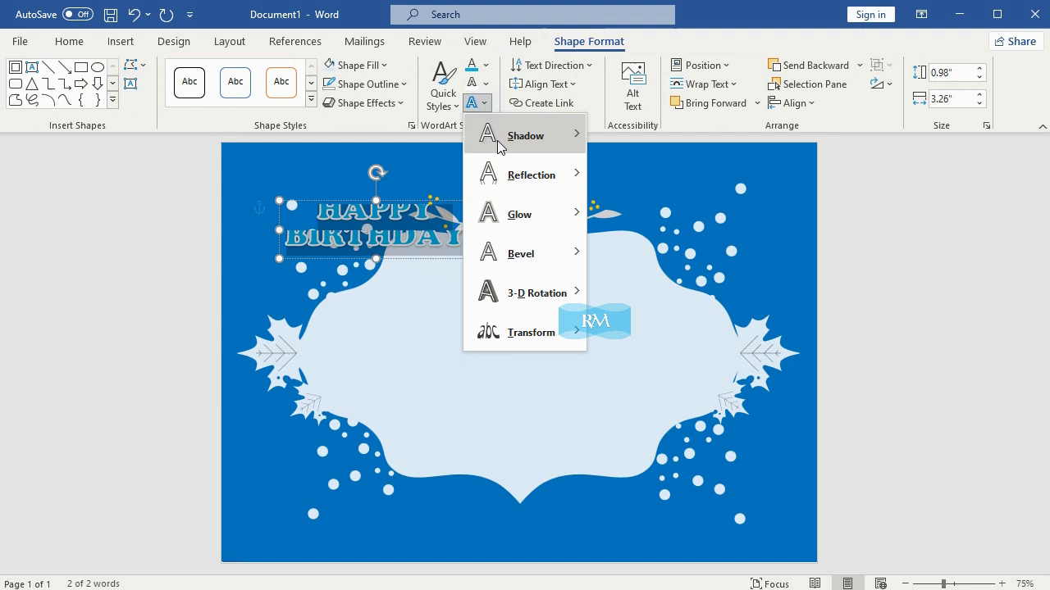
mouse_move(556, 339)
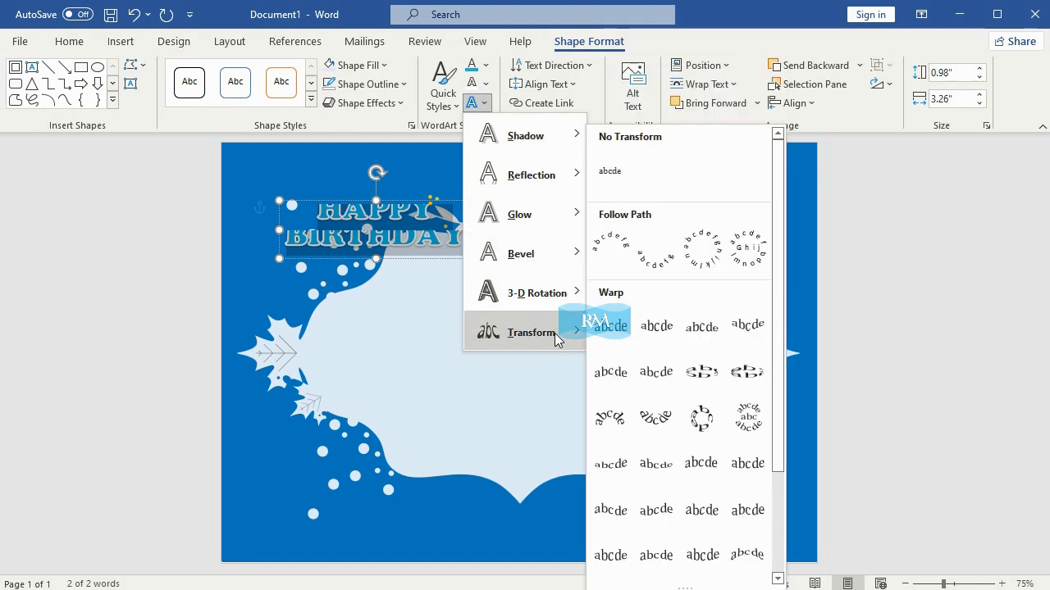
Step: Apply a warp transform, then centre the WordArt and enlarge it to 3.53" x 6.47"
click(646, 332)
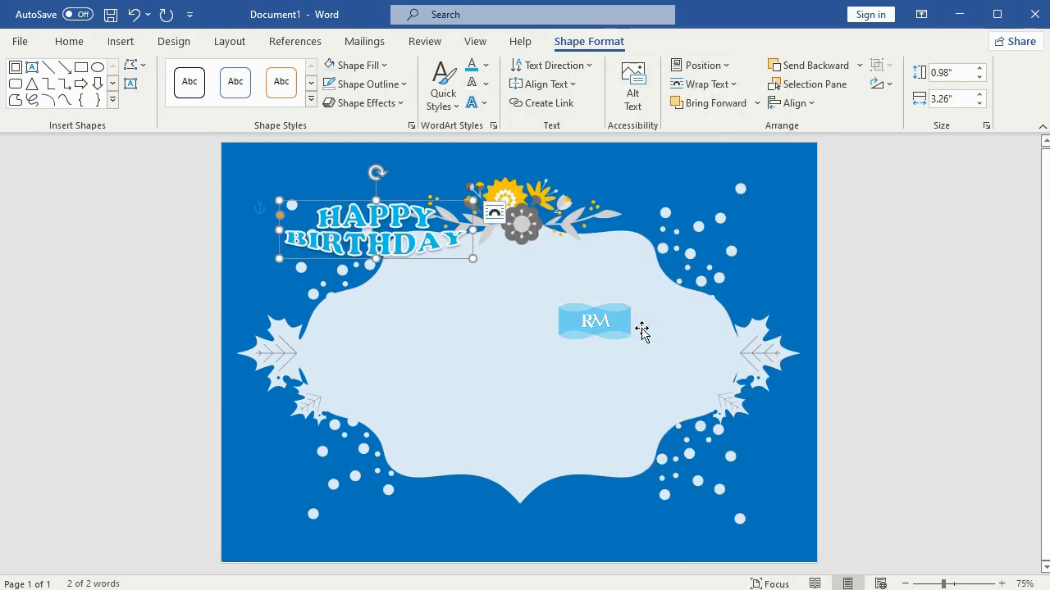
mouse_move(419, 201)
mouse_down()
mouse_move(579, 335)
mouse_move(685, 261)
mouse_up()
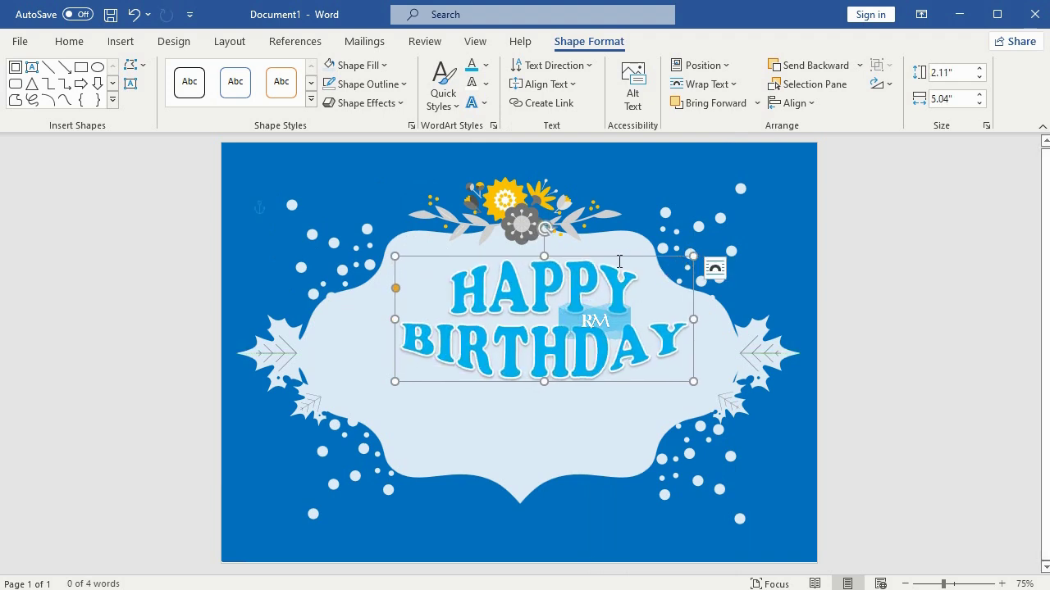
drag(618, 259, 559, 287)
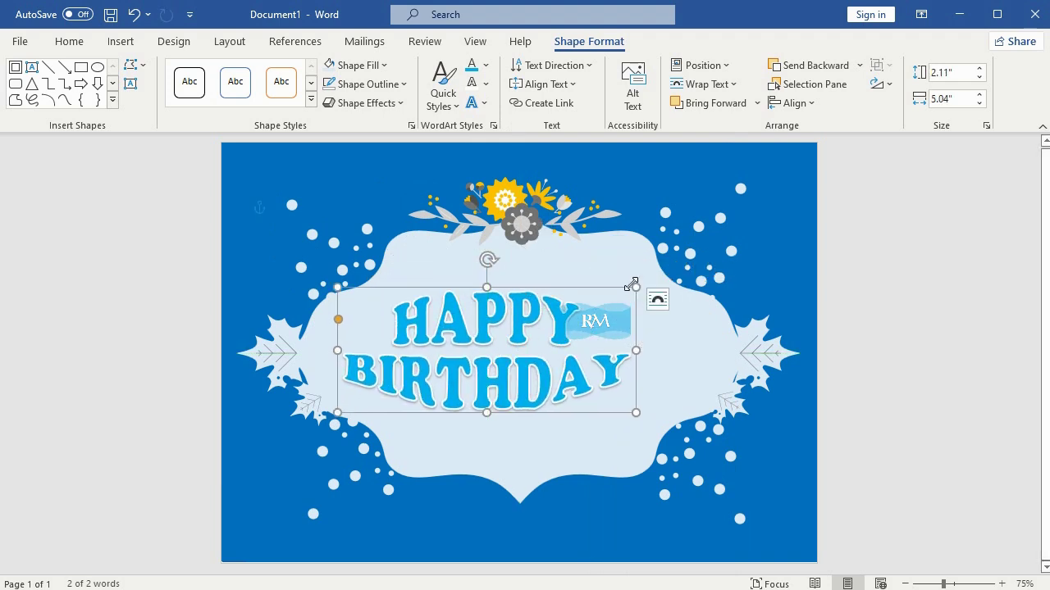
drag(633, 287, 716, 233)
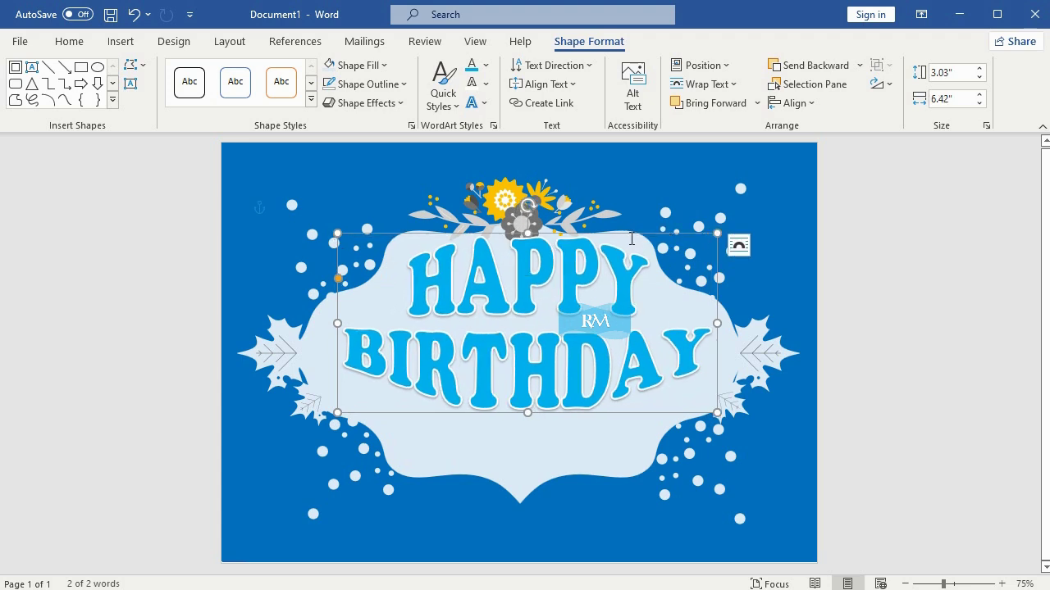
drag(629, 235, 614, 277)
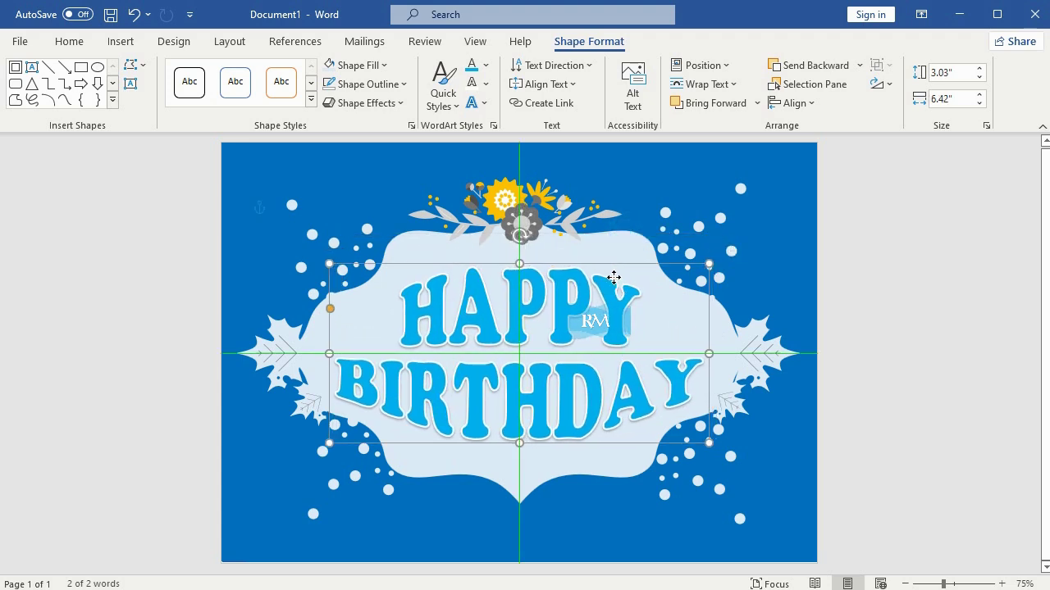
drag(518, 443, 519, 473)
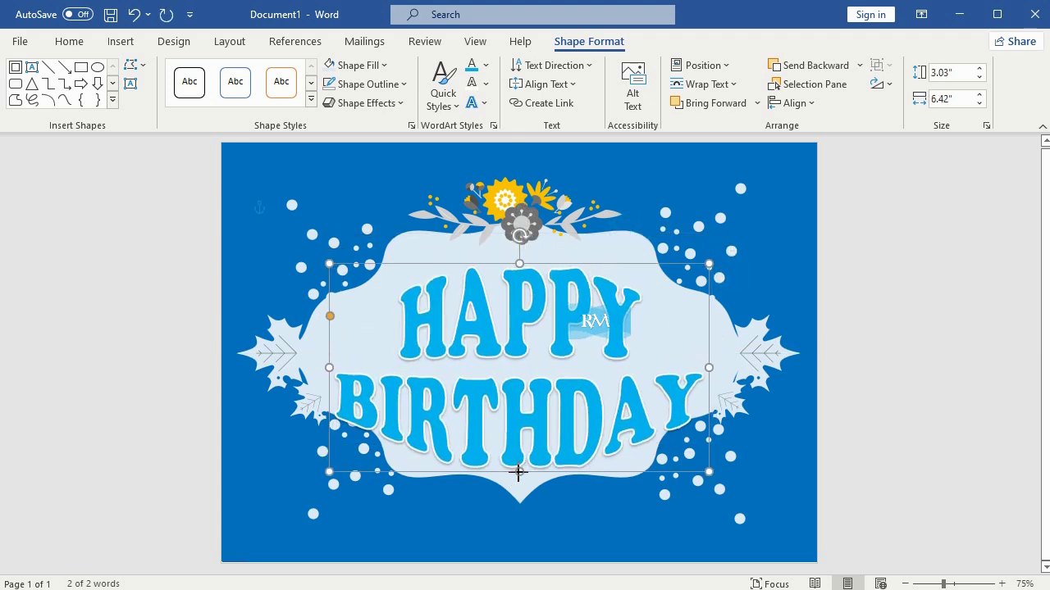
drag(712, 370, 715, 370)
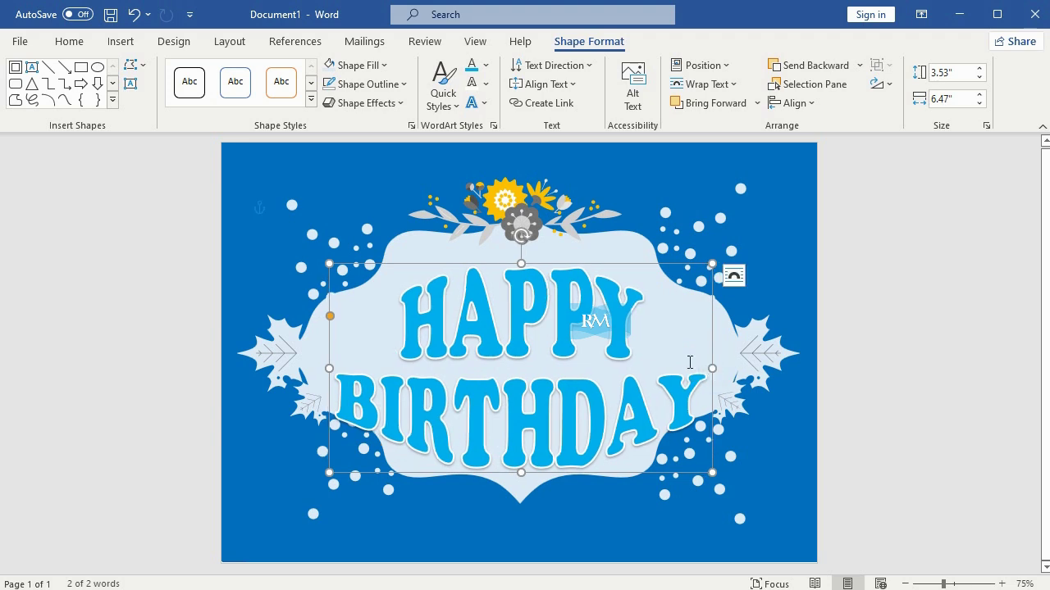
drag(584, 267, 582, 229)
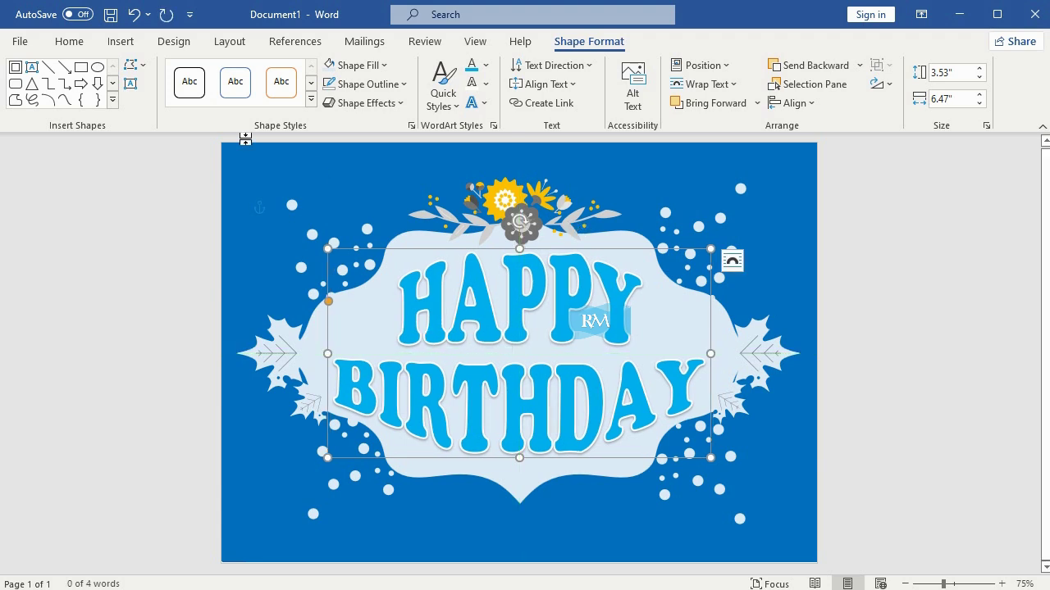
Step: Paste two duplicates of the HAPPY BIRTHDAY WordArt
click(84, 50)
click(63, 85)
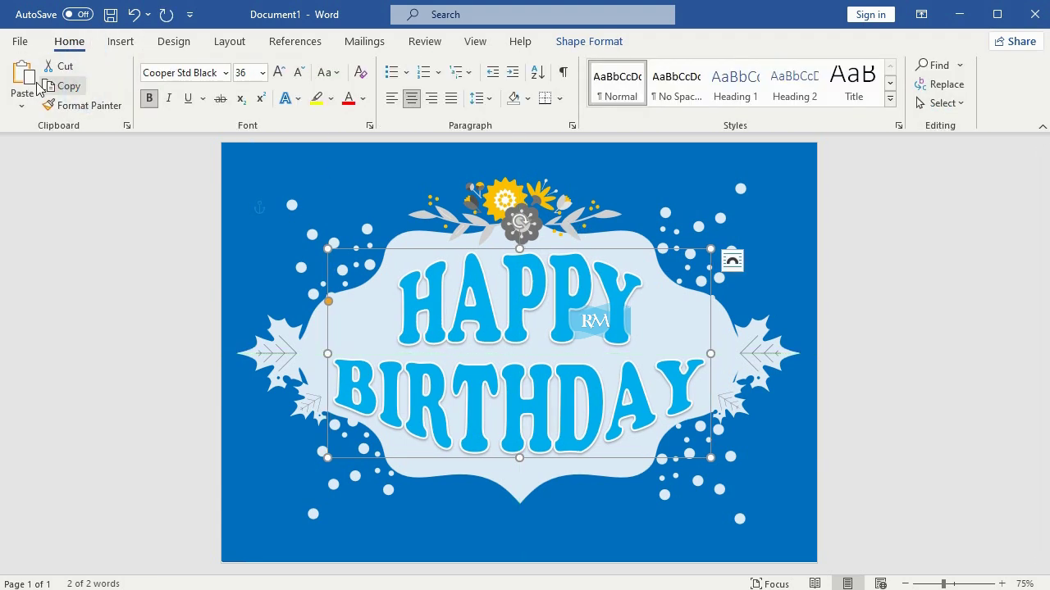
click(22, 82)
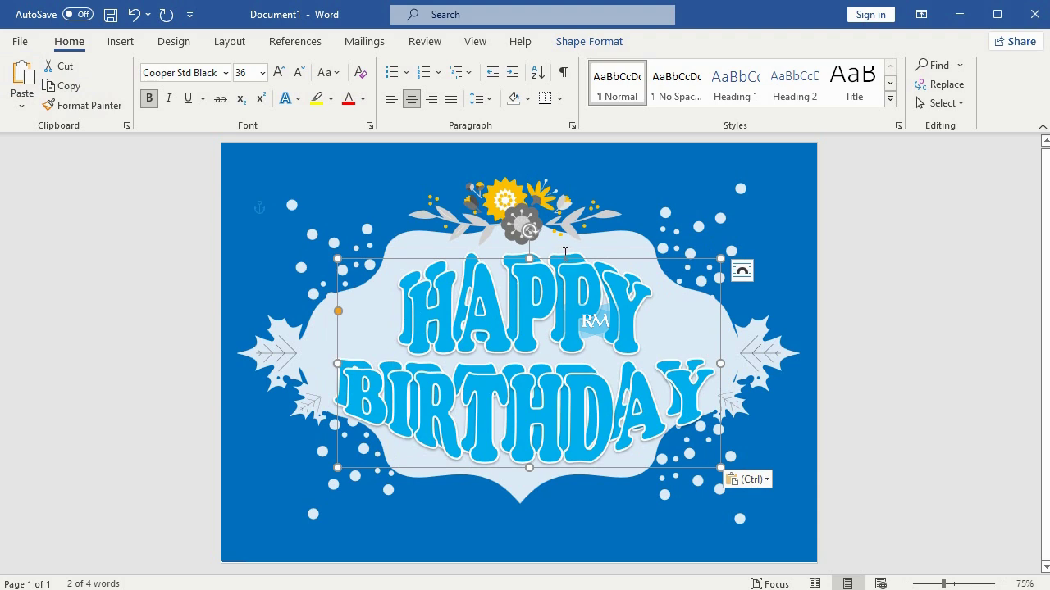
key(ctrl+v)
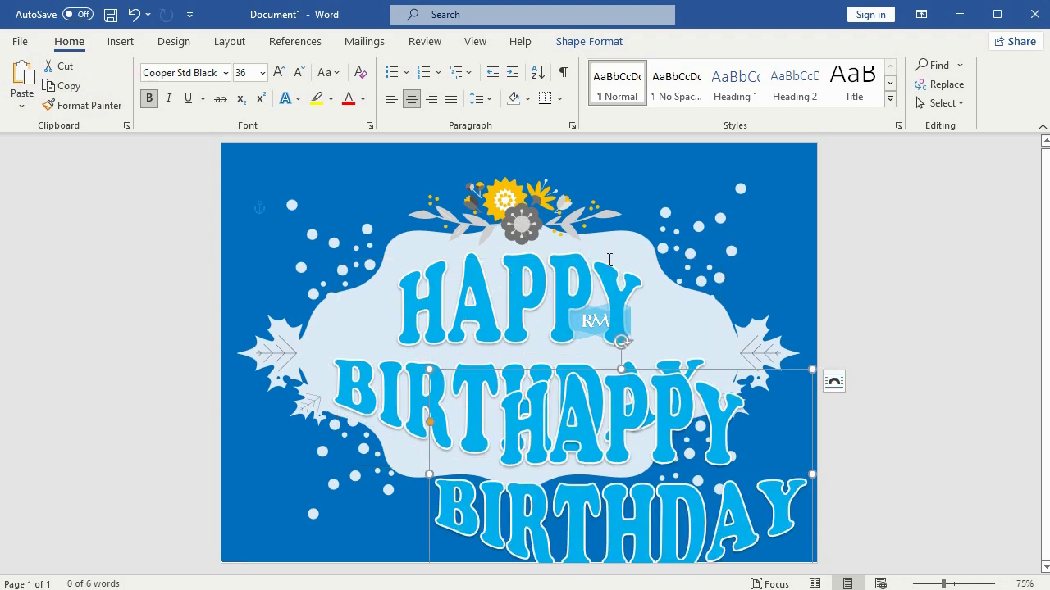
Step: Remove the fill and outline from the small HAPPY, then recentre the large title
click(428, 316)
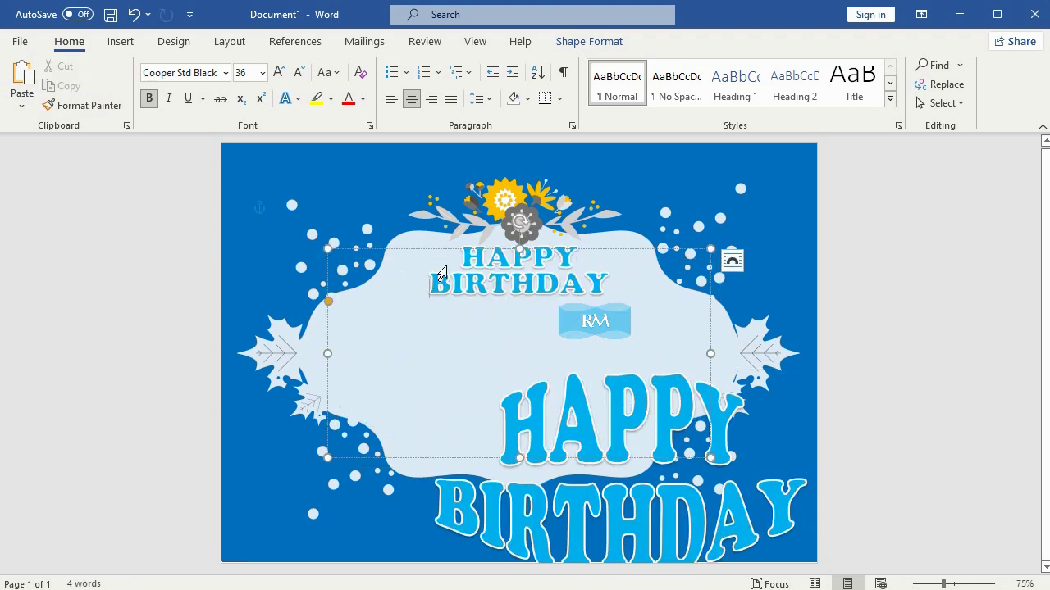
click(483, 259)
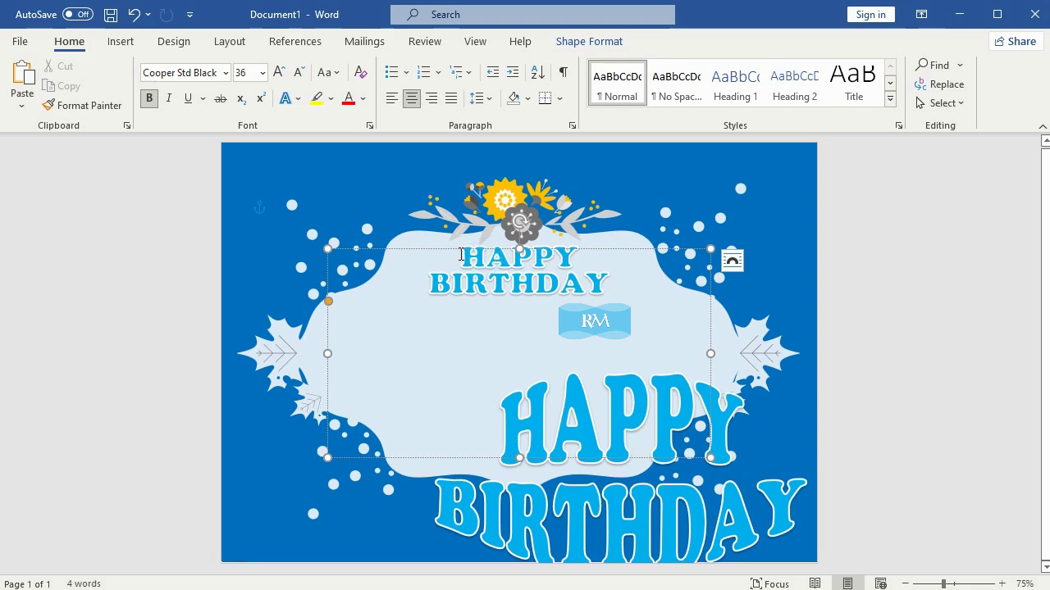
drag(461, 255, 596, 261)
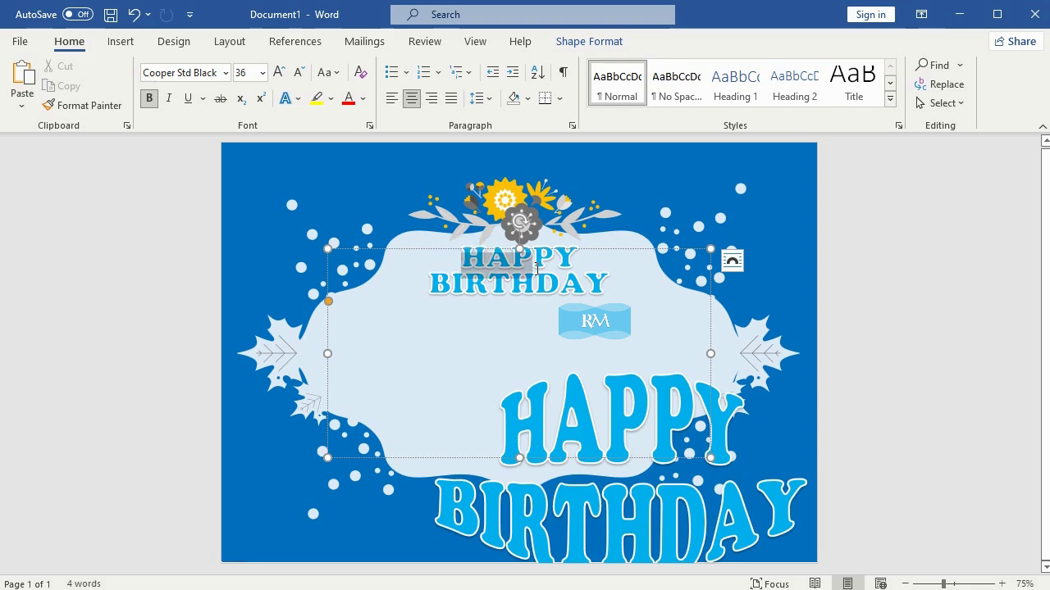
click(588, 41)
click(485, 64)
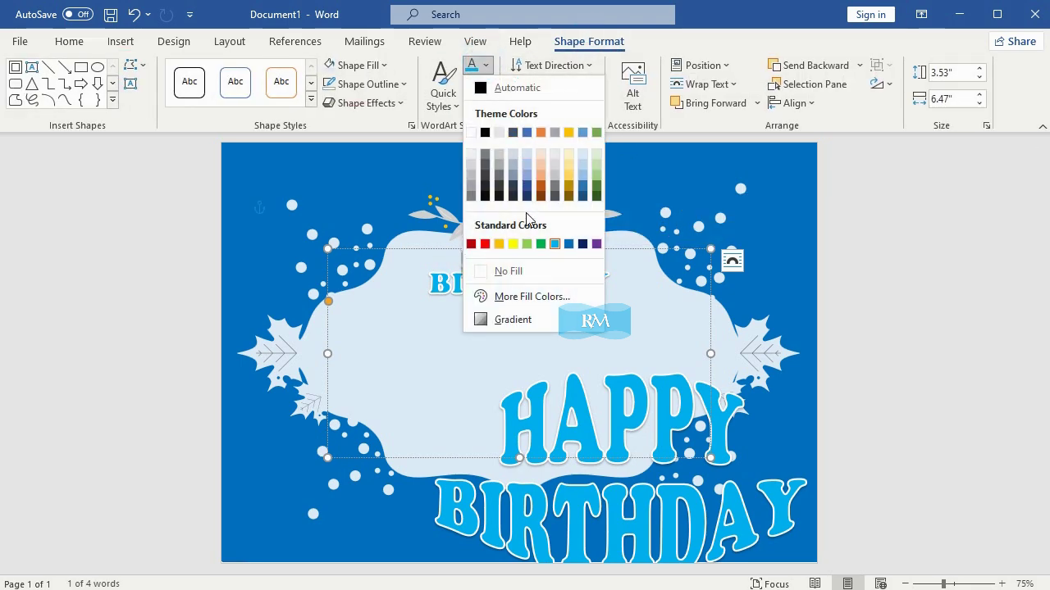
click(502, 270)
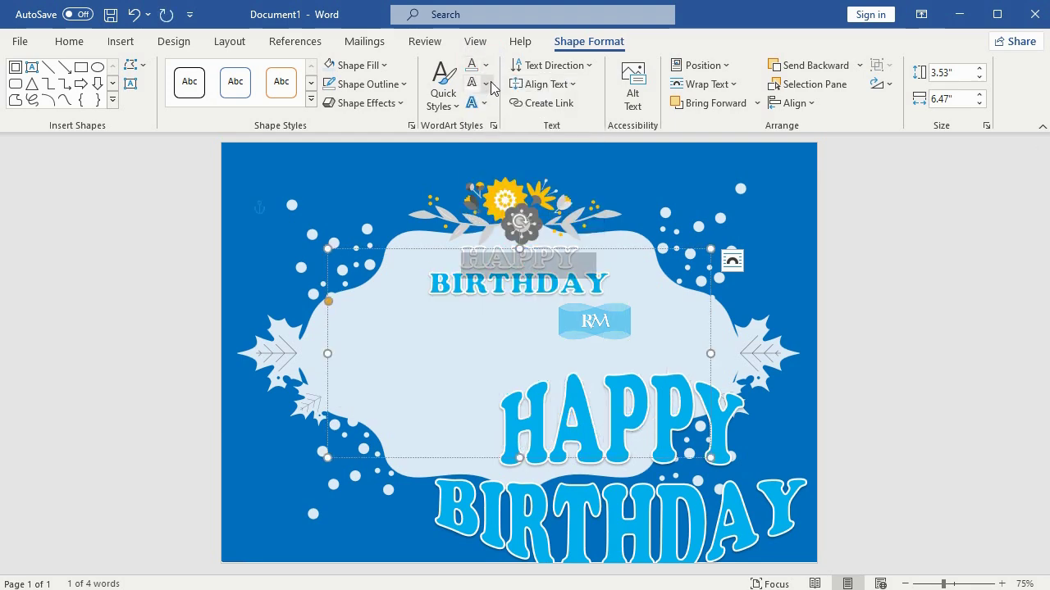
click(486, 83)
click(530, 286)
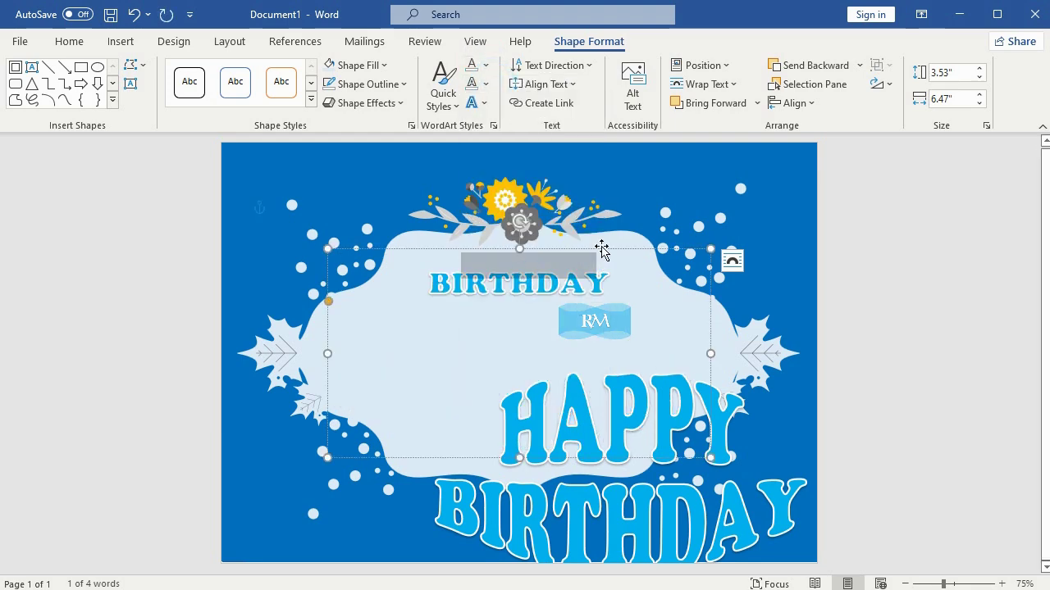
key(Delete)
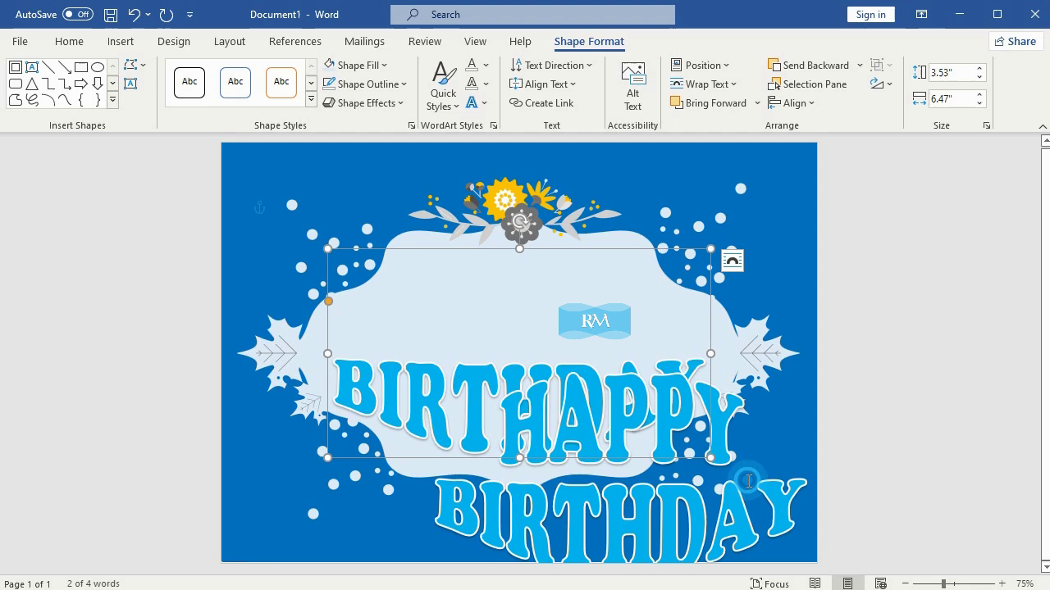
drag(731, 371, 627, 246)
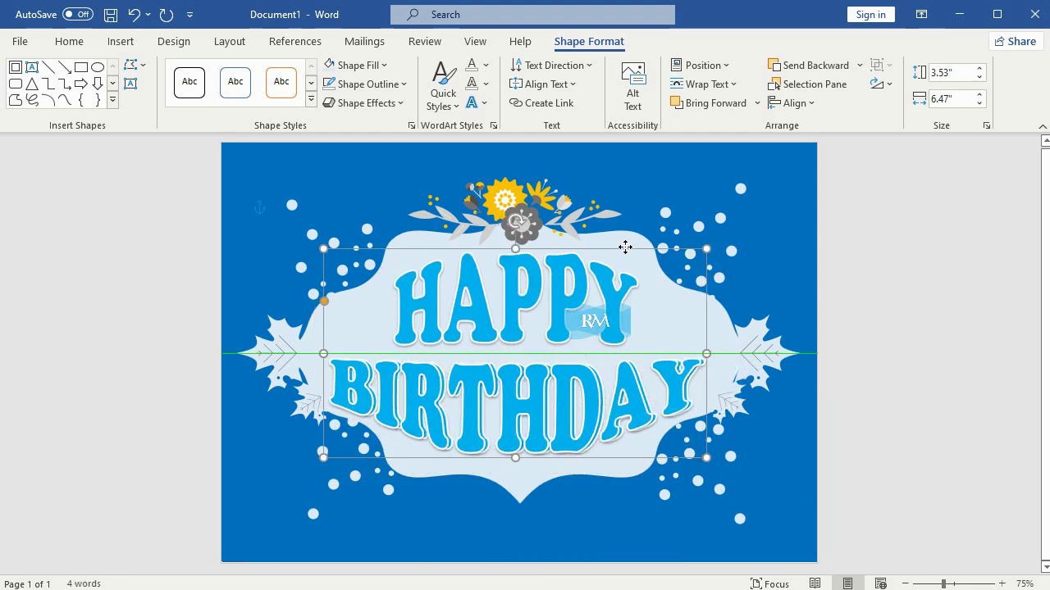
Step: Remove the fill and outline from the small BIRTHDAY word, then deselect
double_click(346, 384)
click(504, 284)
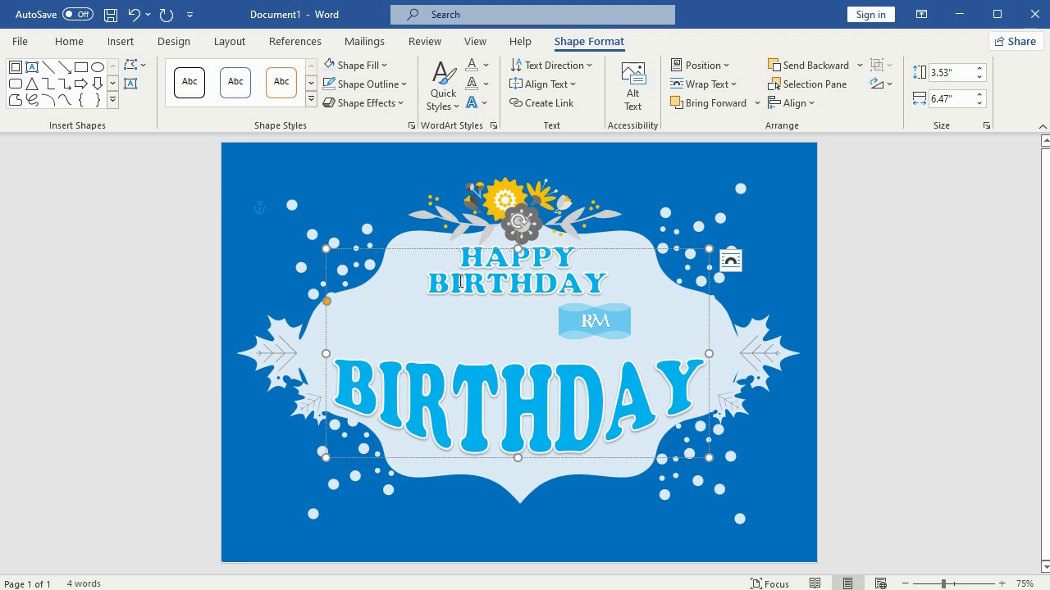
drag(509, 285, 625, 287)
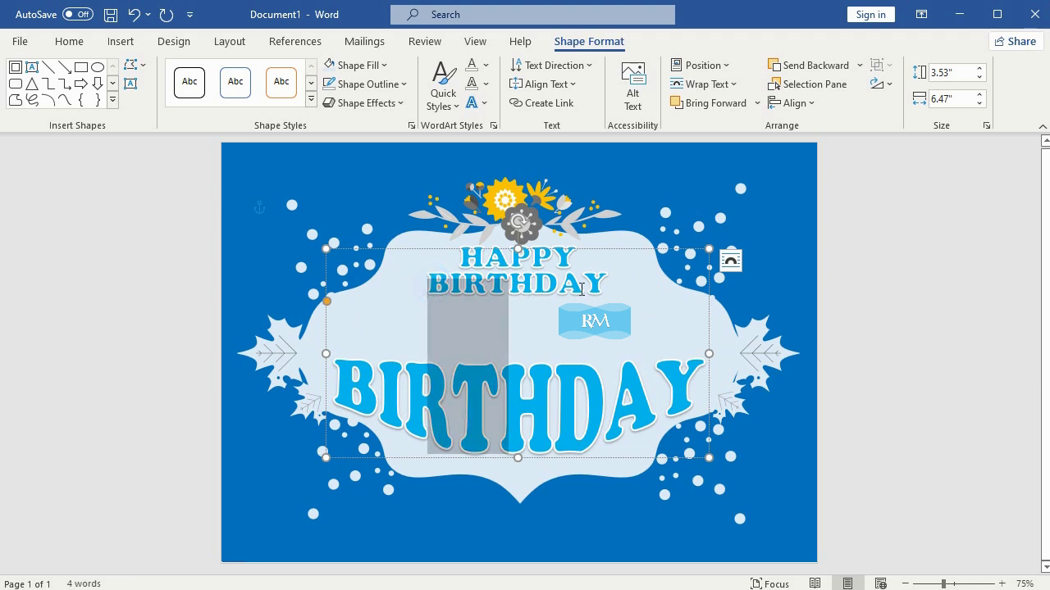
click(485, 65)
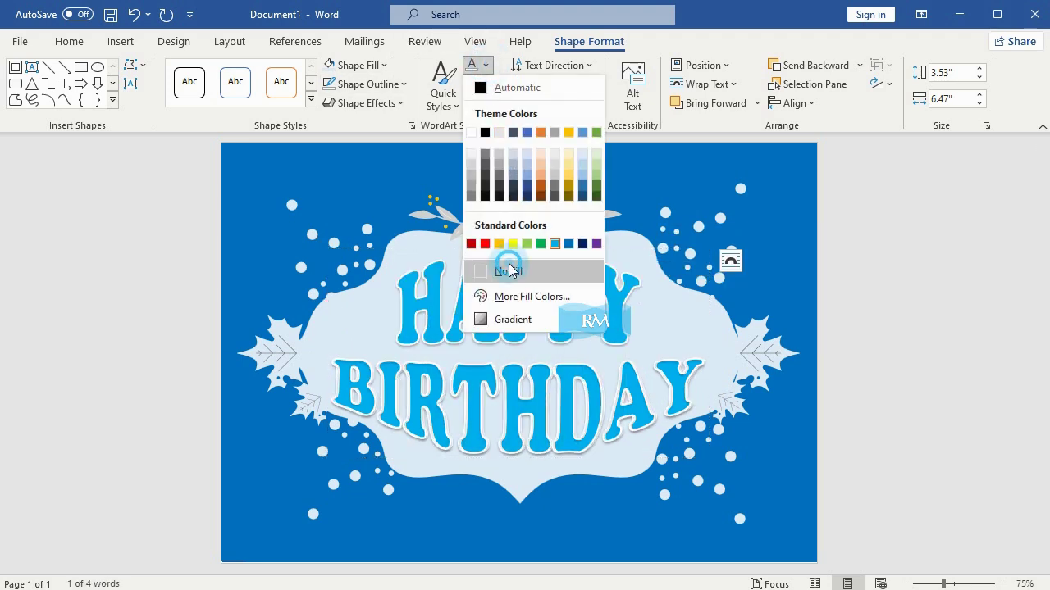
click(502, 267)
click(486, 84)
click(525, 288)
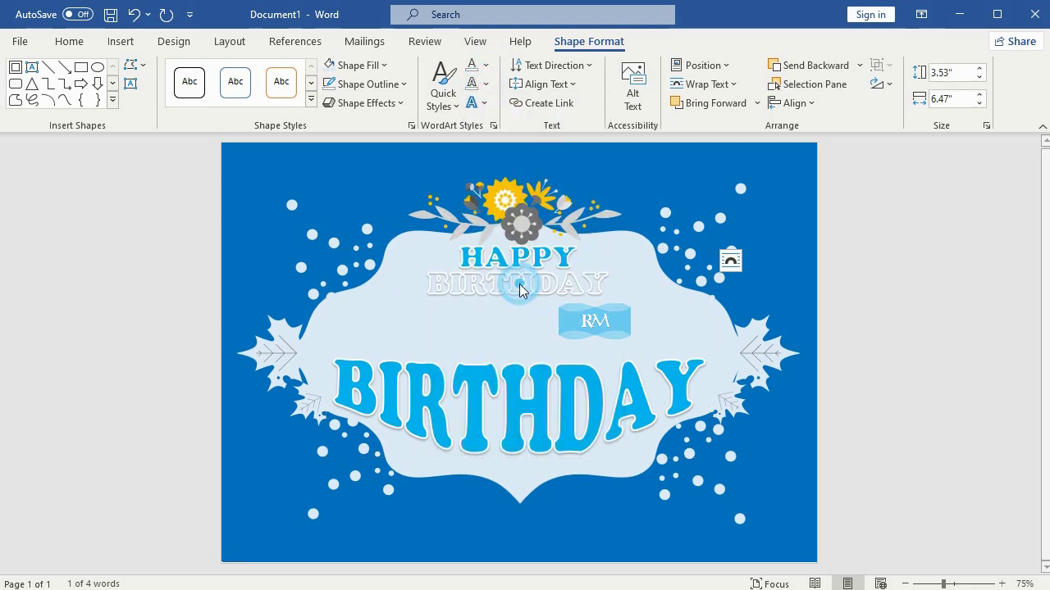
click(474, 103)
key(Escape)
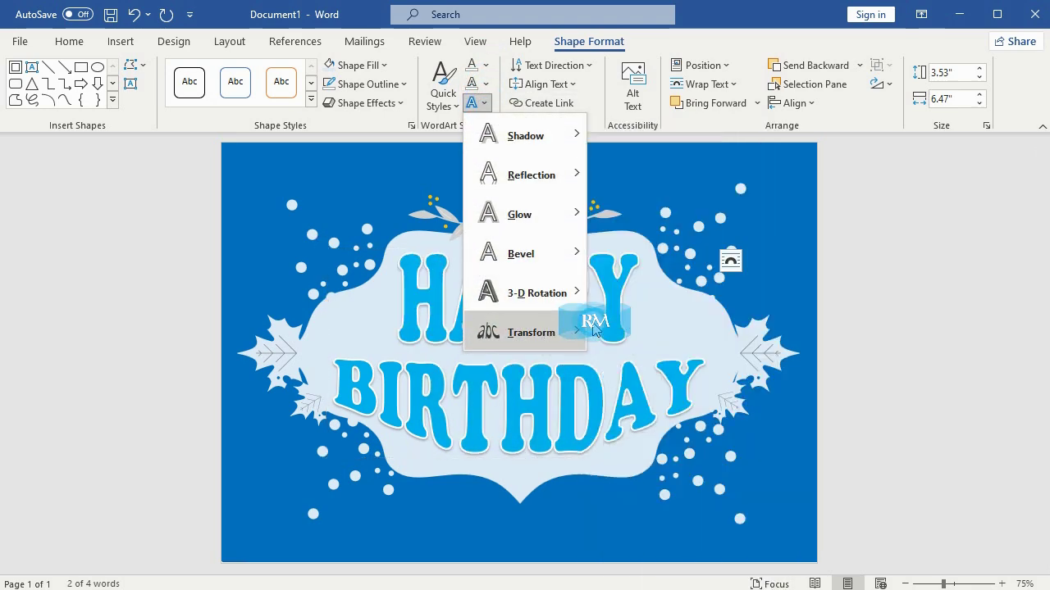
key(Escape)
click(916, 269)
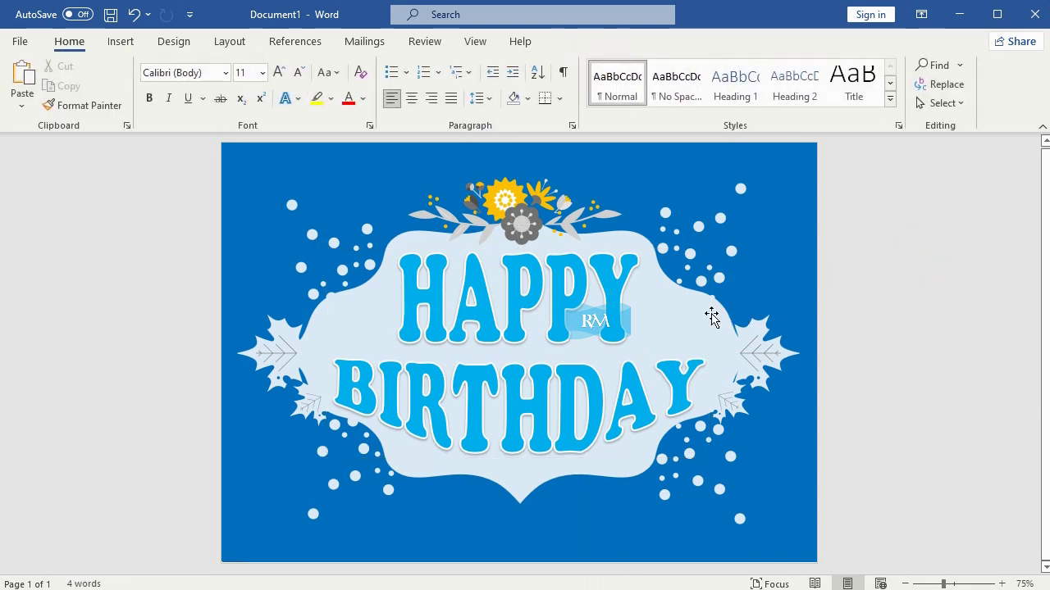
Step: Insert the dotted yellow-circle stock illustration, set it Behind Text, and shrink it to 3.28"
click(121, 41)
click(165, 87)
click(210, 178)
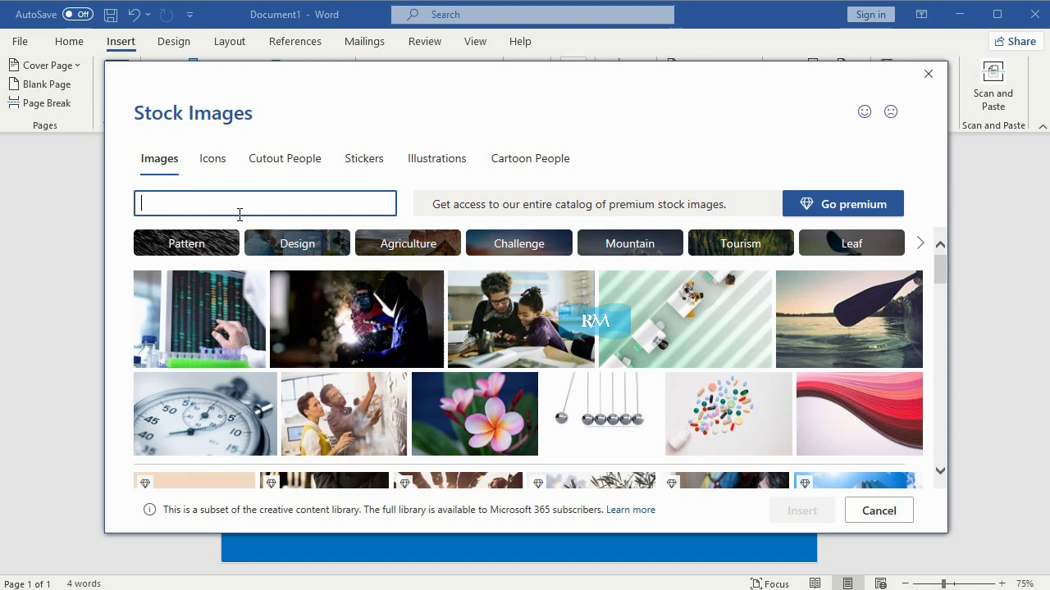
click(426, 166)
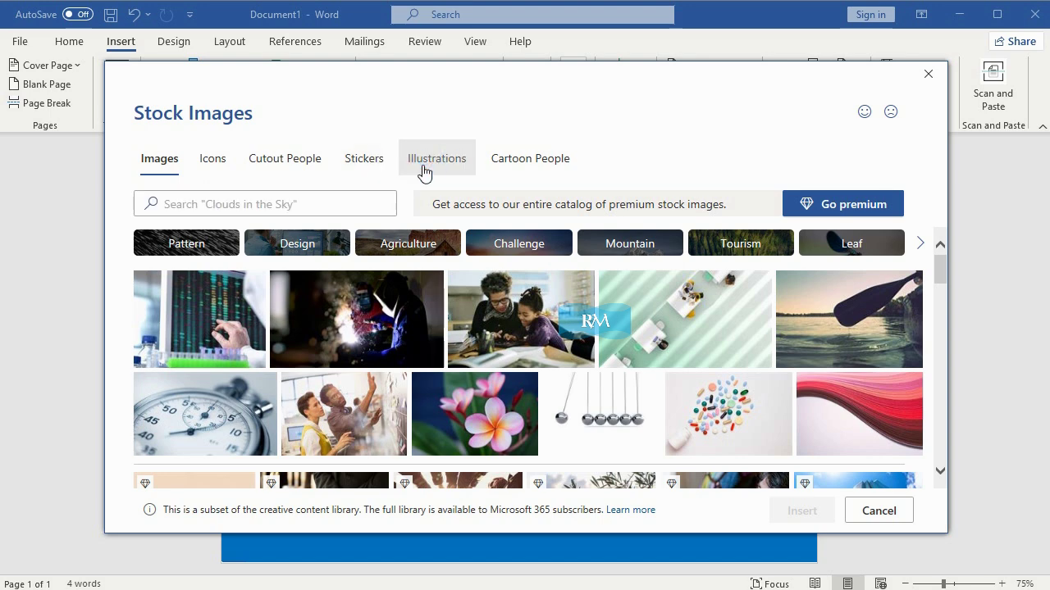
click(701, 416)
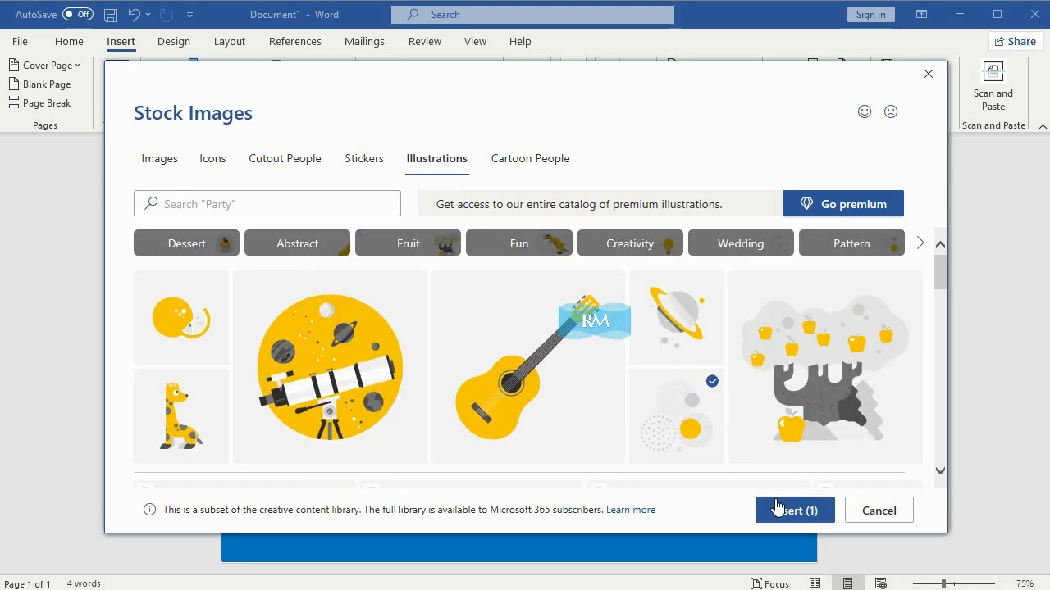
click(775, 510)
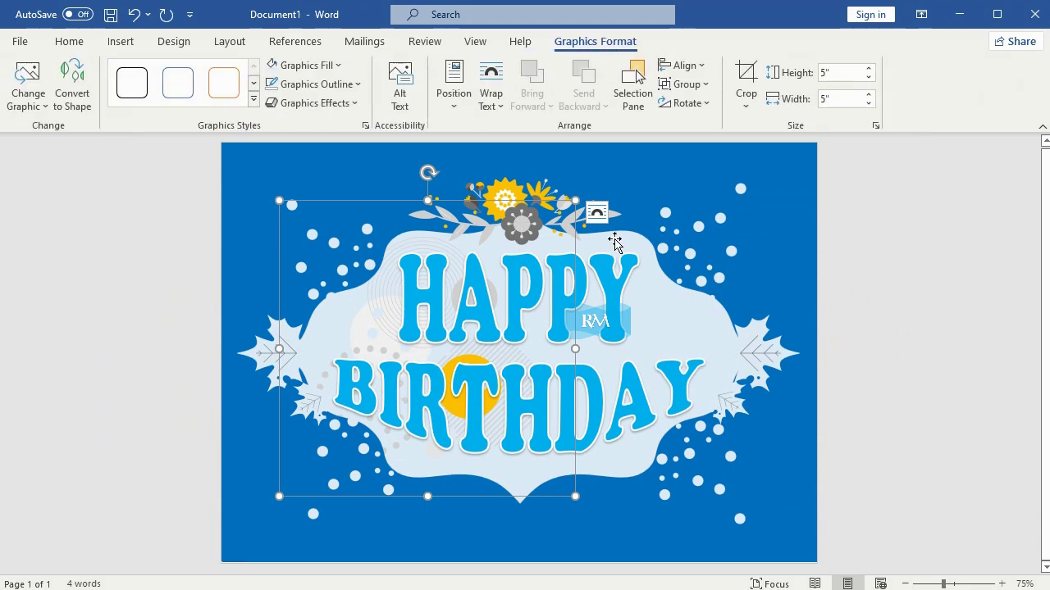
click(596, 213)
click(681, 366)
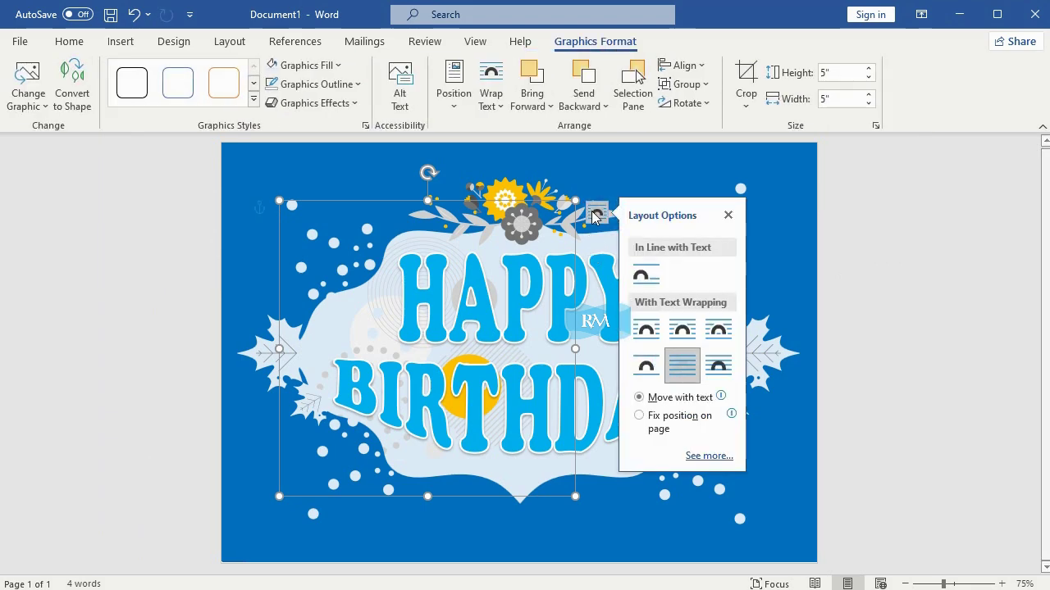
mouse_move(575, 200)
mouse_down()
mouse_move(473, 302)
mouse_move(576, 307)
mouse_move(641, 241)
mouse_move(624, 246)
mouse_up()
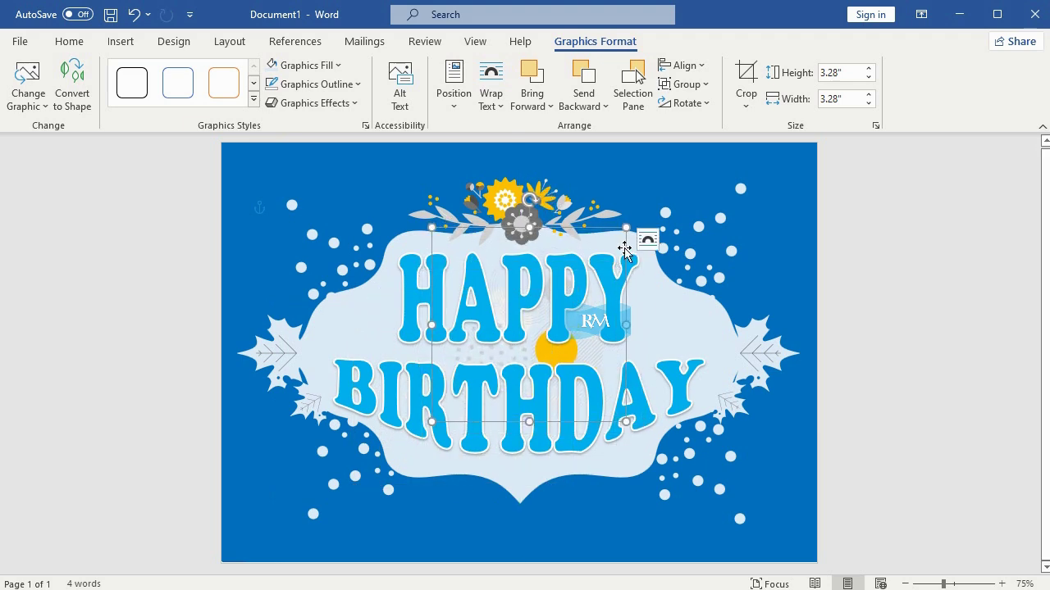
Step: Insert the yellow sparkles stock illustration In Front of Text, shrunk to 1.32" left of HAPPY
click(120, 41)
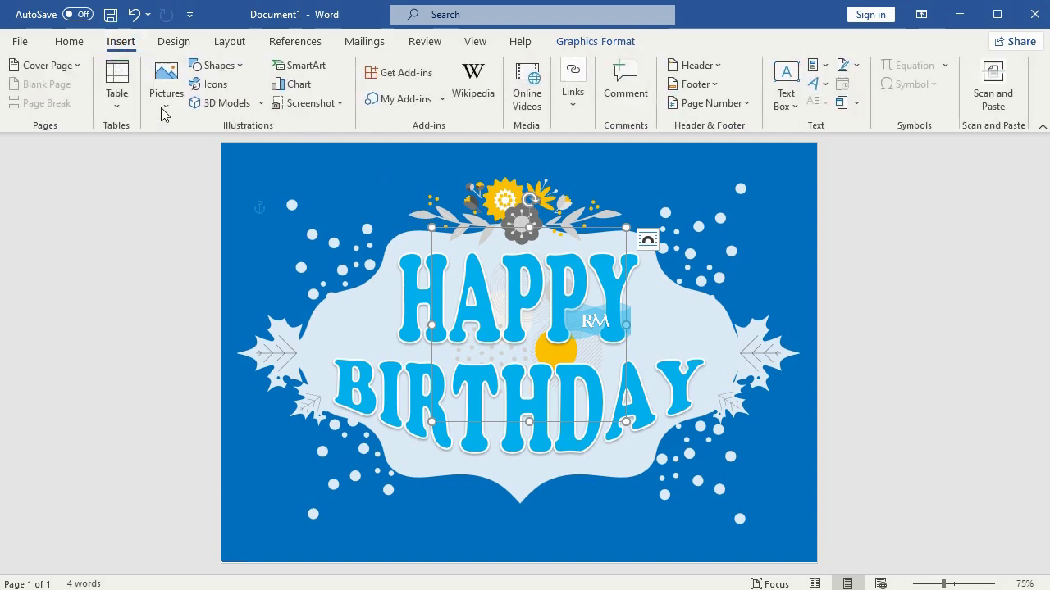
click(164, 90)
click(195, 176)
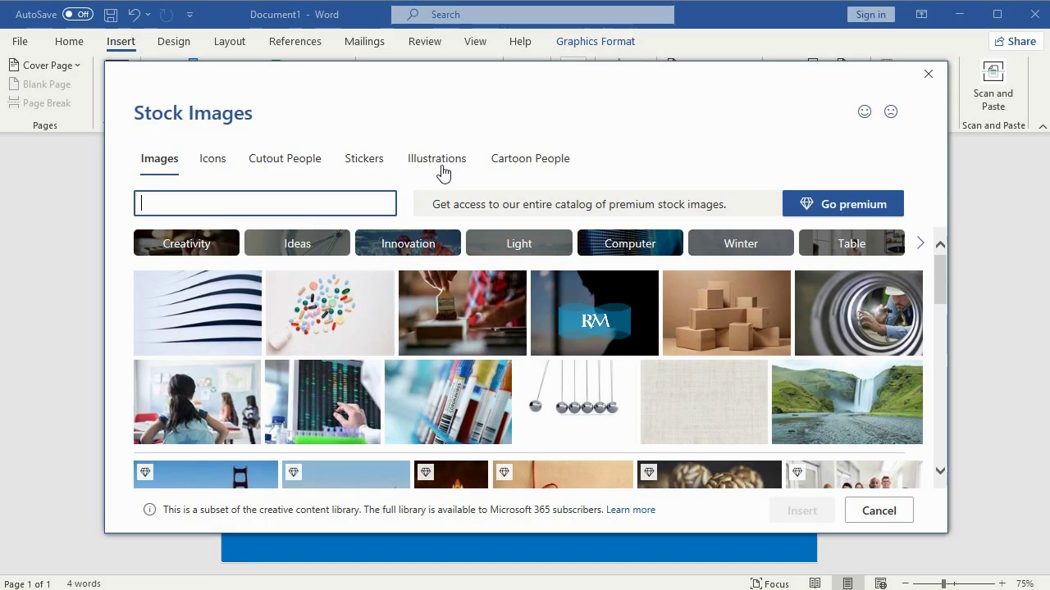
click(441, 164)
click(282, 306)
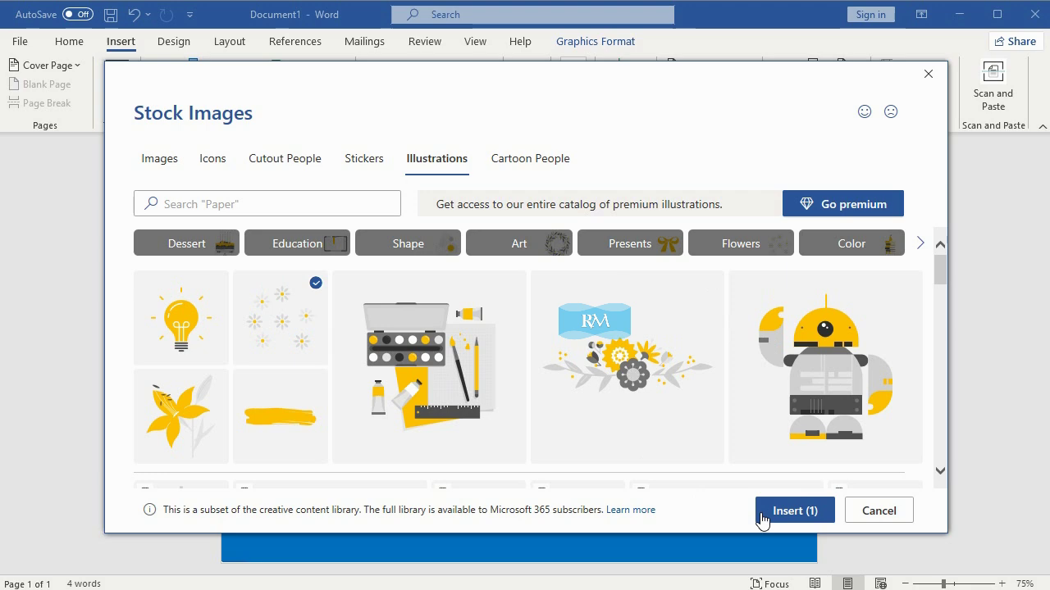
click(761, 519)
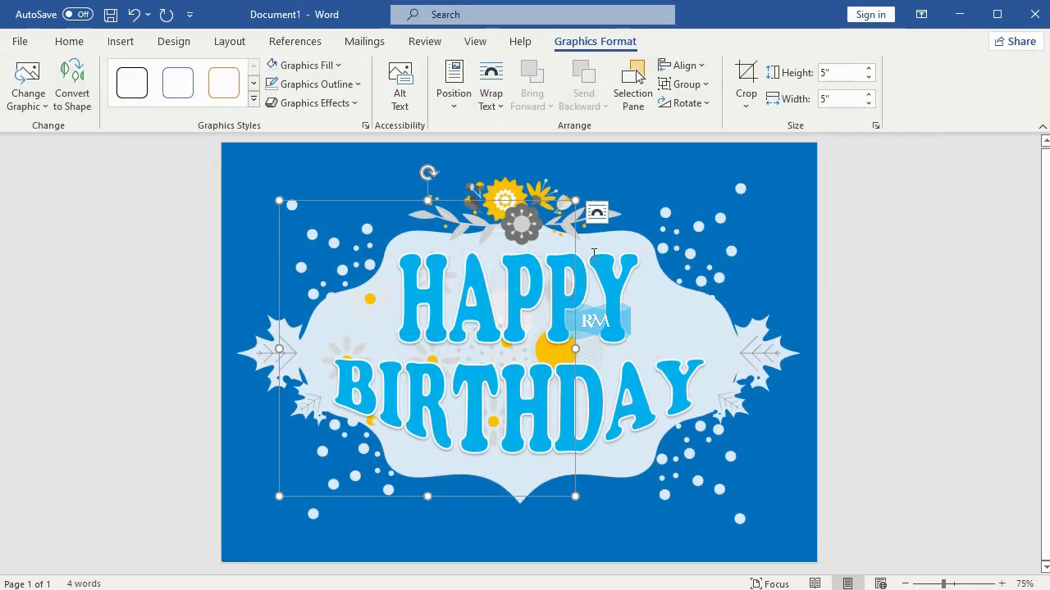
click(597, 213)
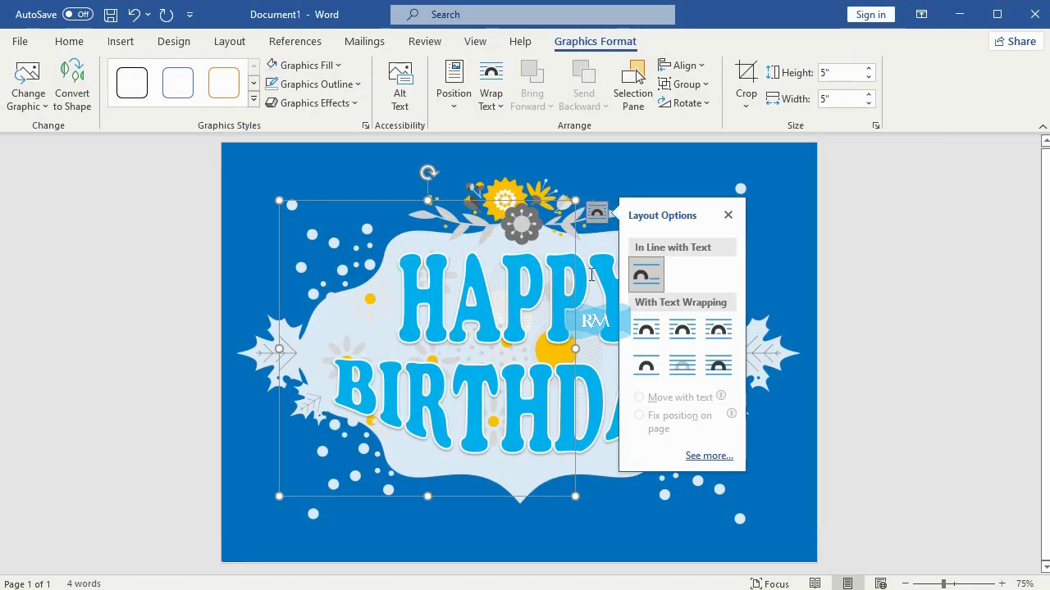
click(719, 365)
mouse_move(575, 200)
mouse_down()
mouse_move(289, 408)
mouse_move(298, 417)
mouse_move(383, 265)
mouse_move(380, 283)
mouse_up()
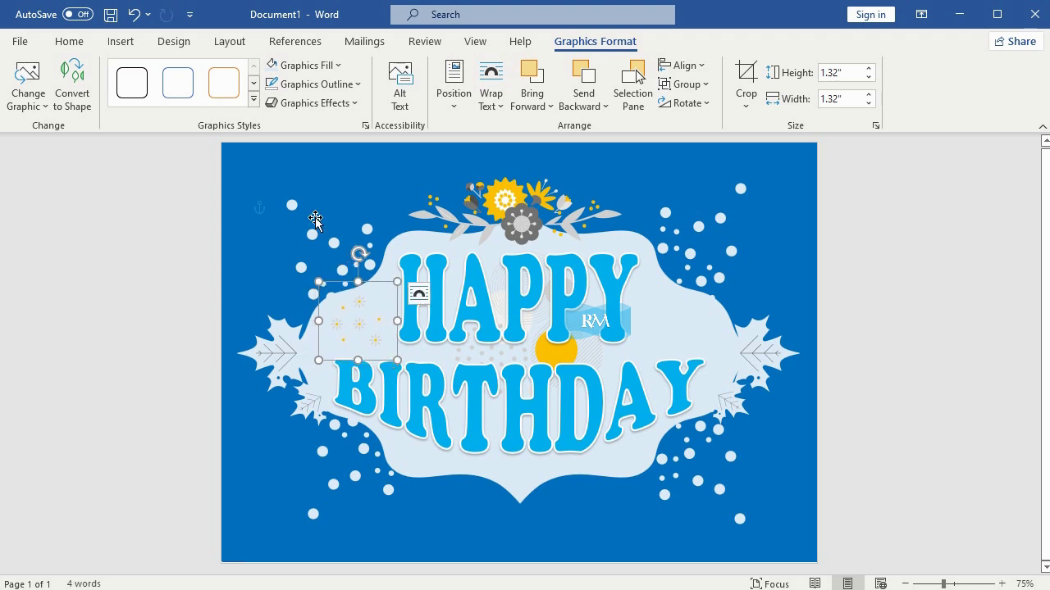
Step: Copy the sparkle cluster and paste the duplicate to the right of HAPPY
click(68, 41)
click(65, 85)
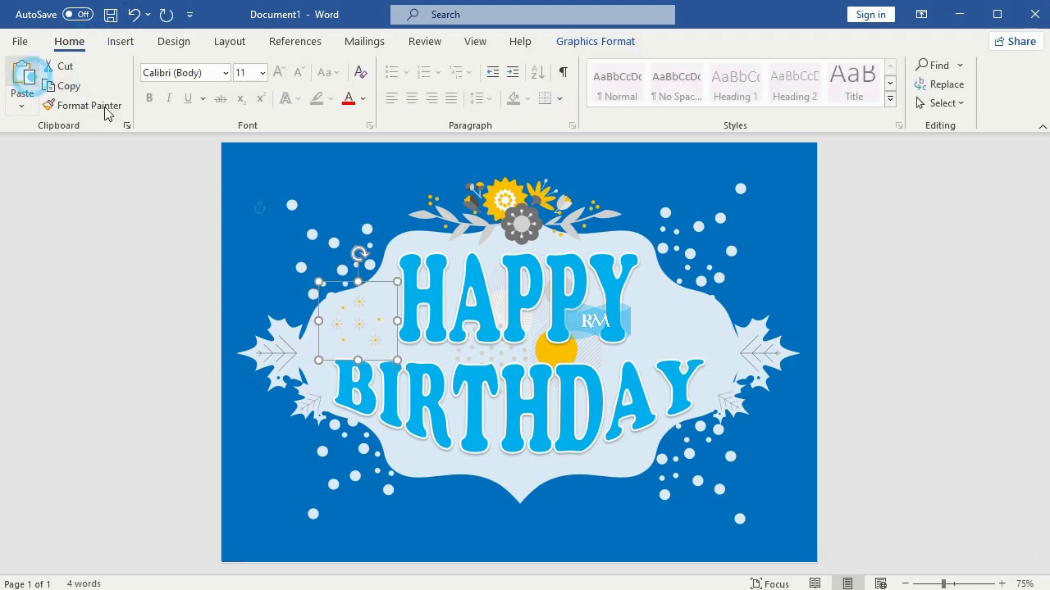
key(ctrl+v)
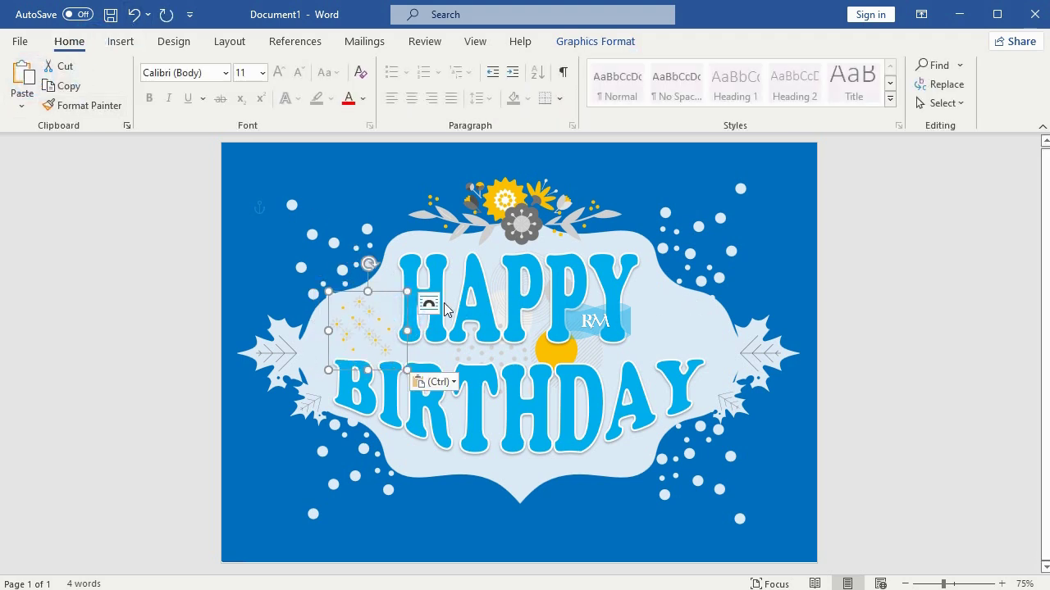
drag(405, 319, 696, 305)
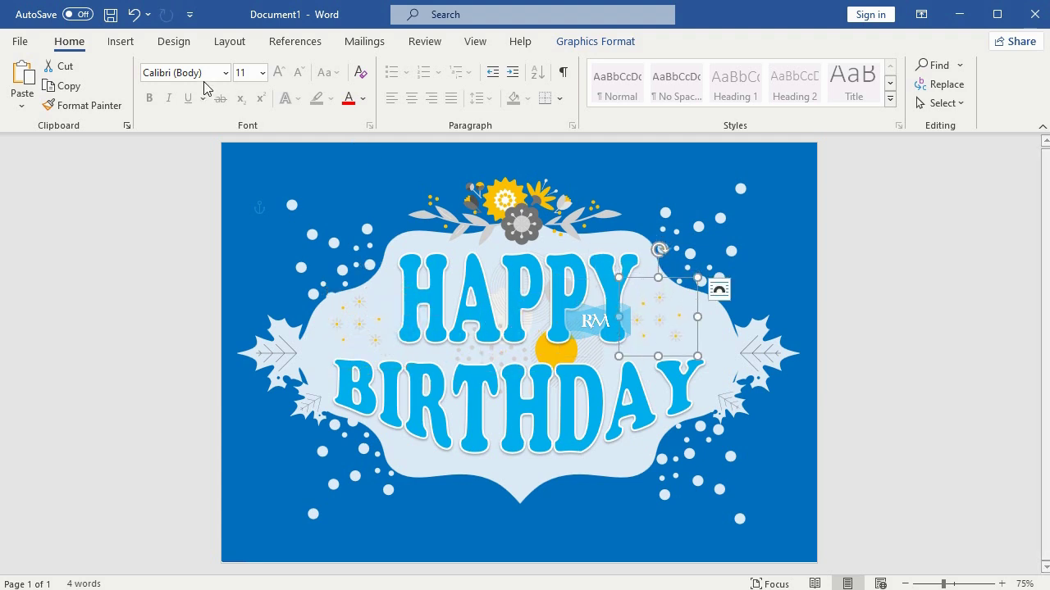
click(121, 41)
click(167, 105)
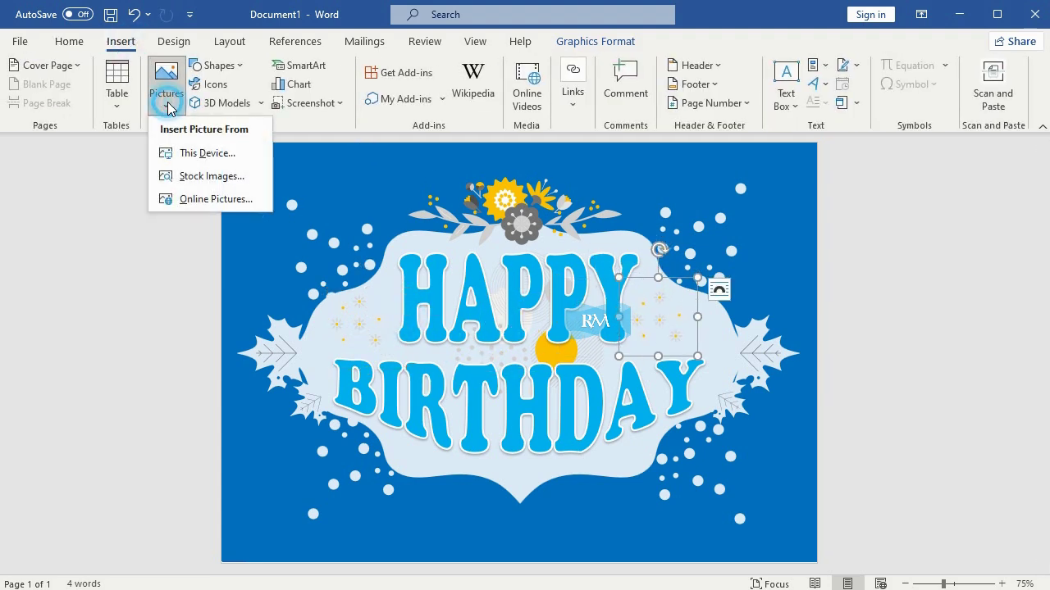
Step: Insert a three-star stock icon In Front of Text, fill it near-white, and place it below BIRTHDAY
click(199, 178)
click(209, 159)
drag(939, 316, 941, 426)
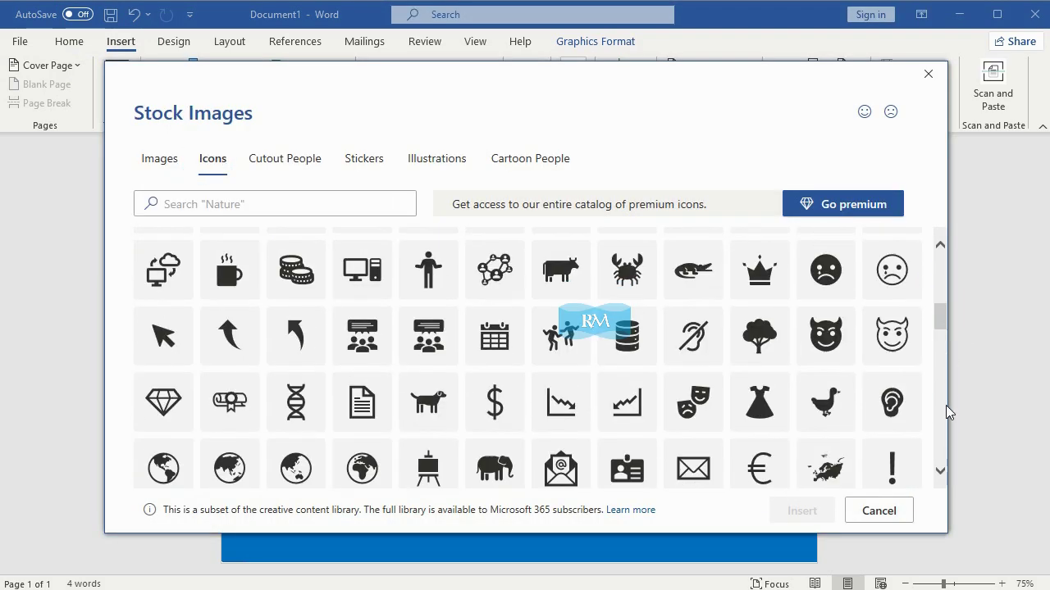
scroll(547, 305, down, 3)
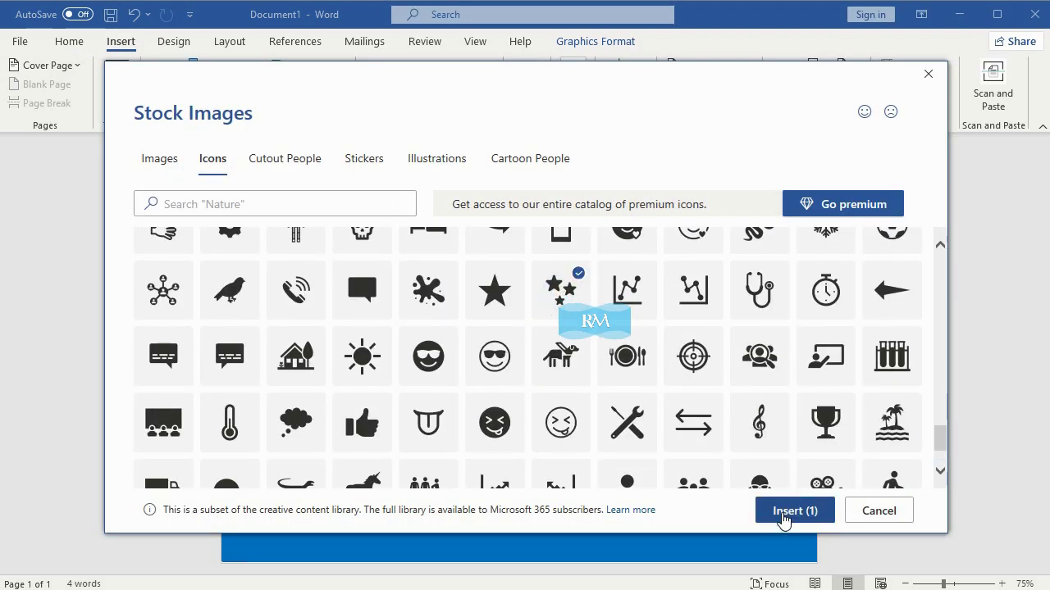
click(781, 517)
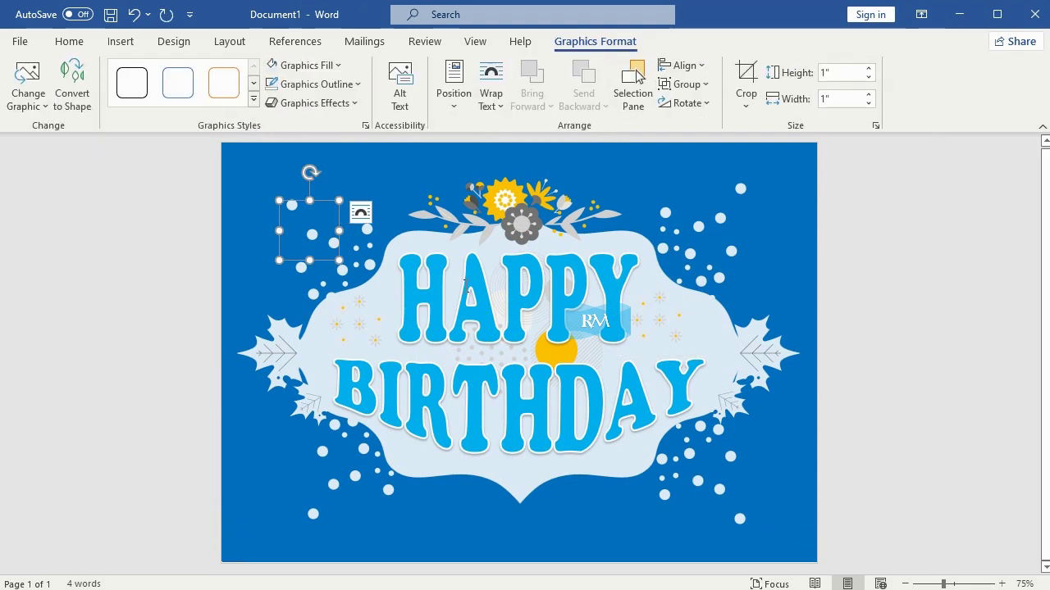
click(361, 213)
click(494, 366)
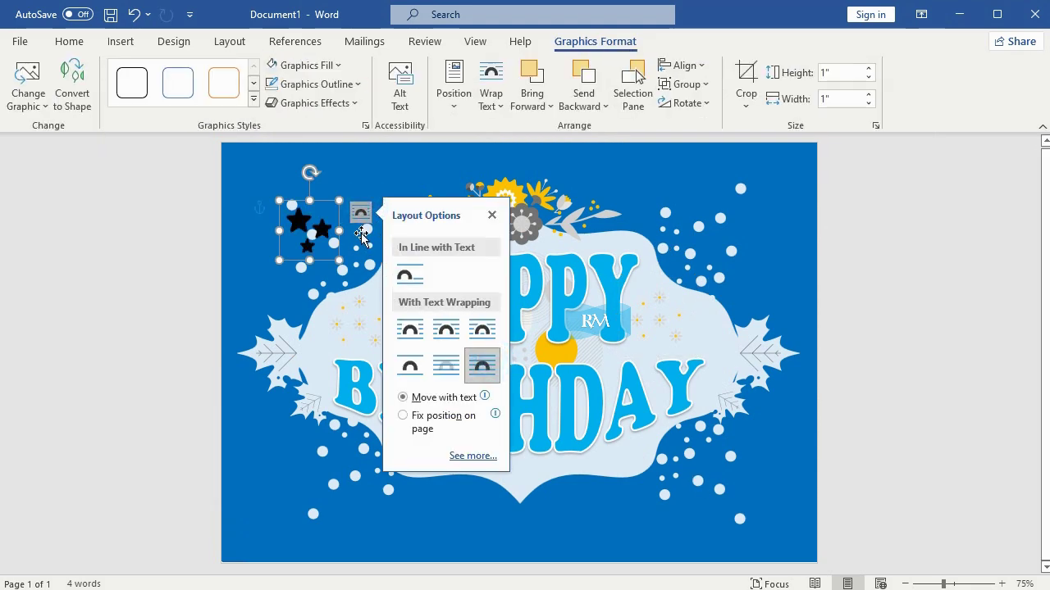
drag(328, 205, 451, 448)
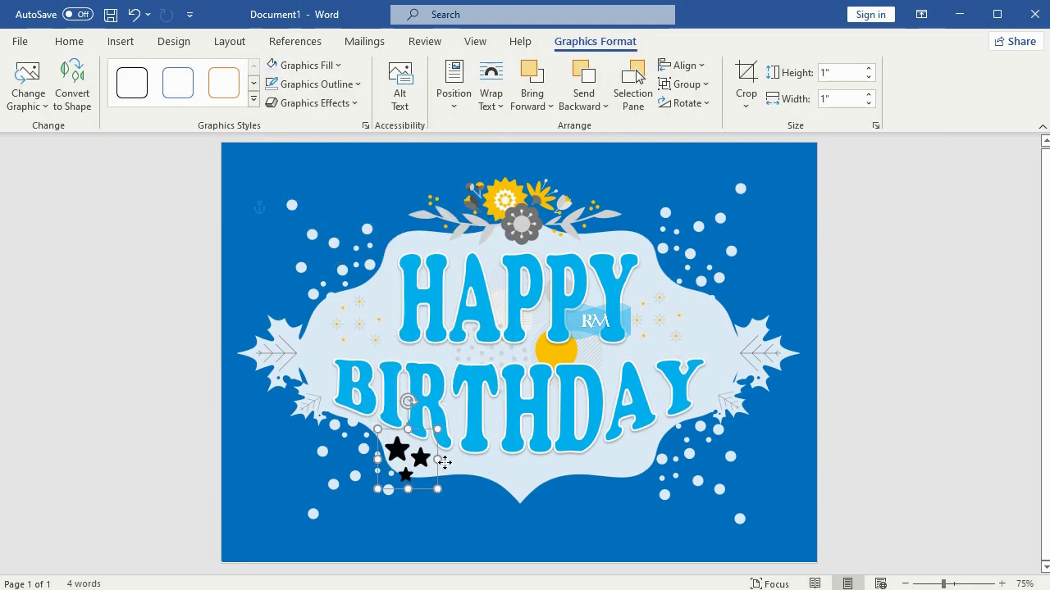
click(330, 65)
click(383, 128)
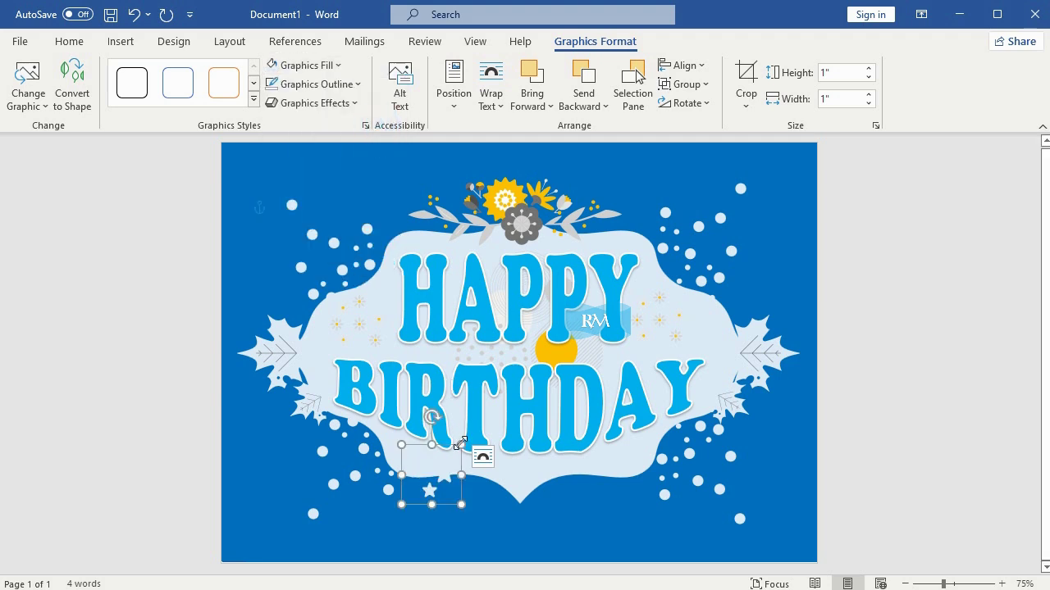
drag(454, 445, 450, 467)
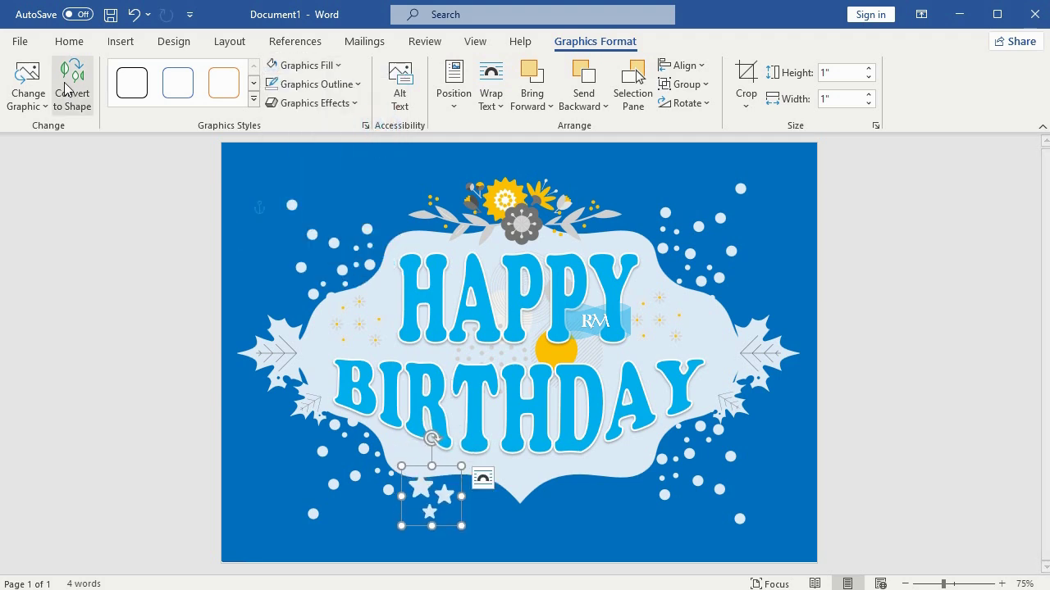
Step: Duplicate the star cluster, move the copy to the right, and flip it horizontally
click(69, 46)
click(64, 86)
click(22, 78)
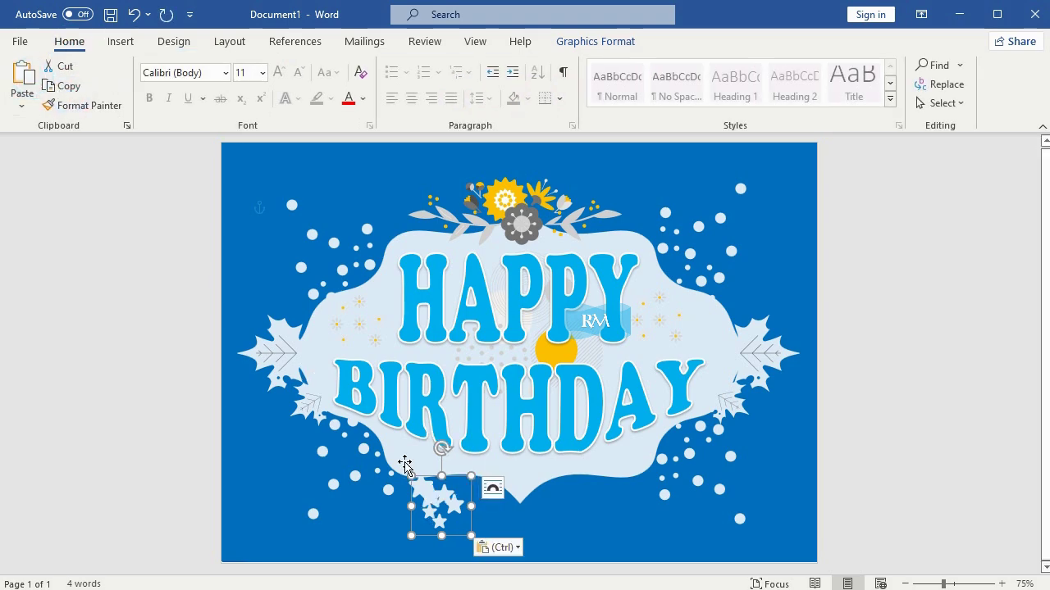
drag(452, 474, 595, 466)
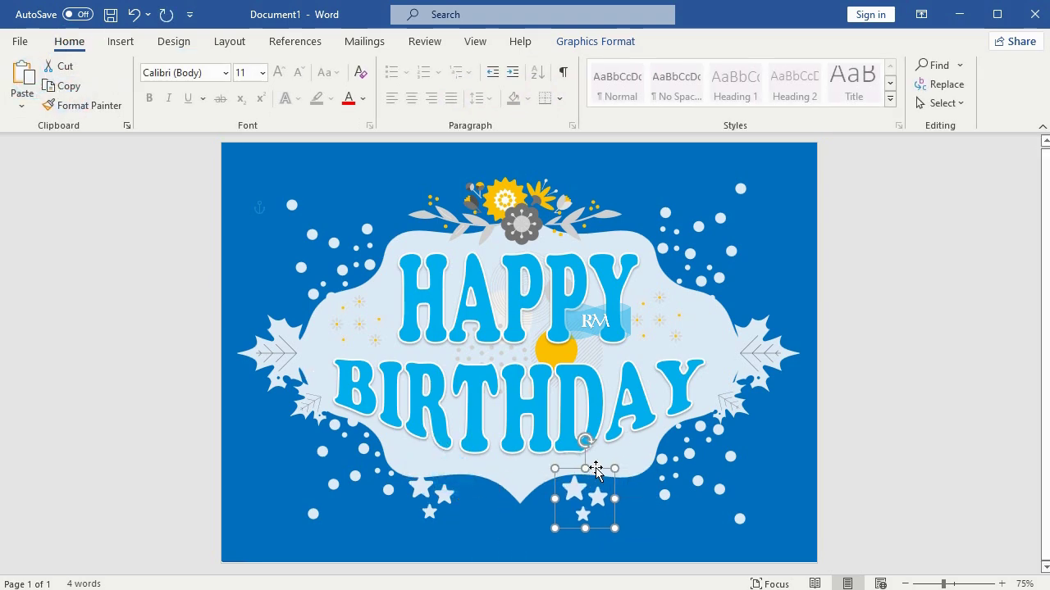
click(621, 43)
click(684, 103)
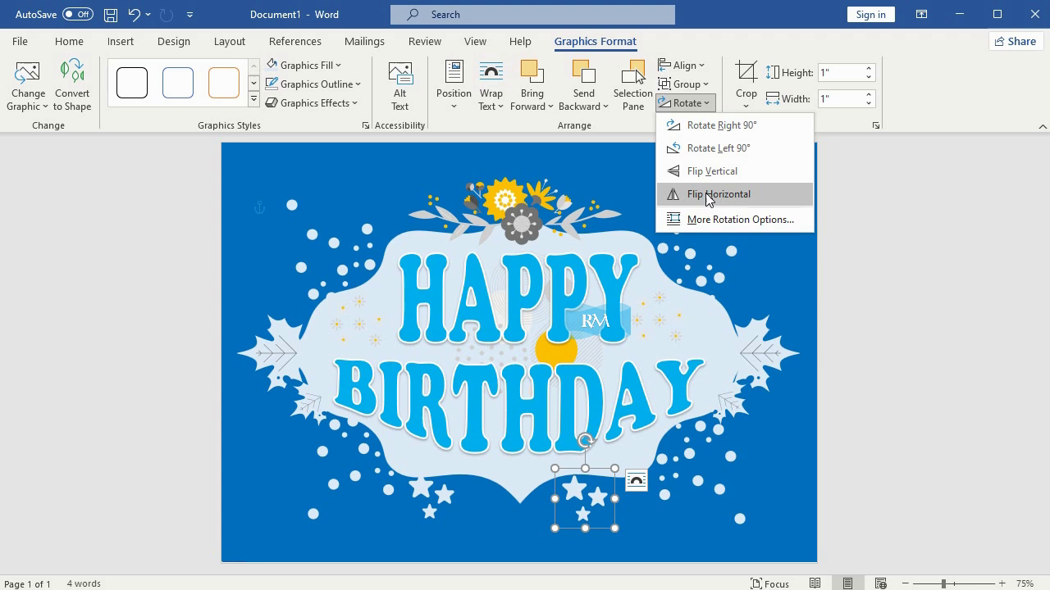
click(703, 197)
drag(603, 467, 628, 464)
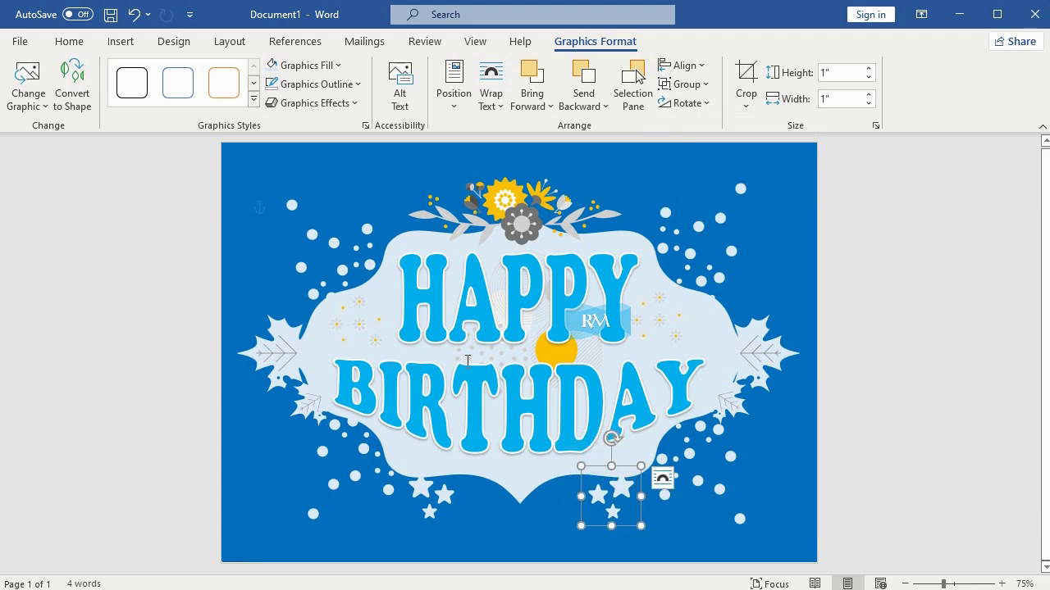
click(127, 46)
Step: Insert the balloons-and-bunting stock illustration into the card
click(176, 105)
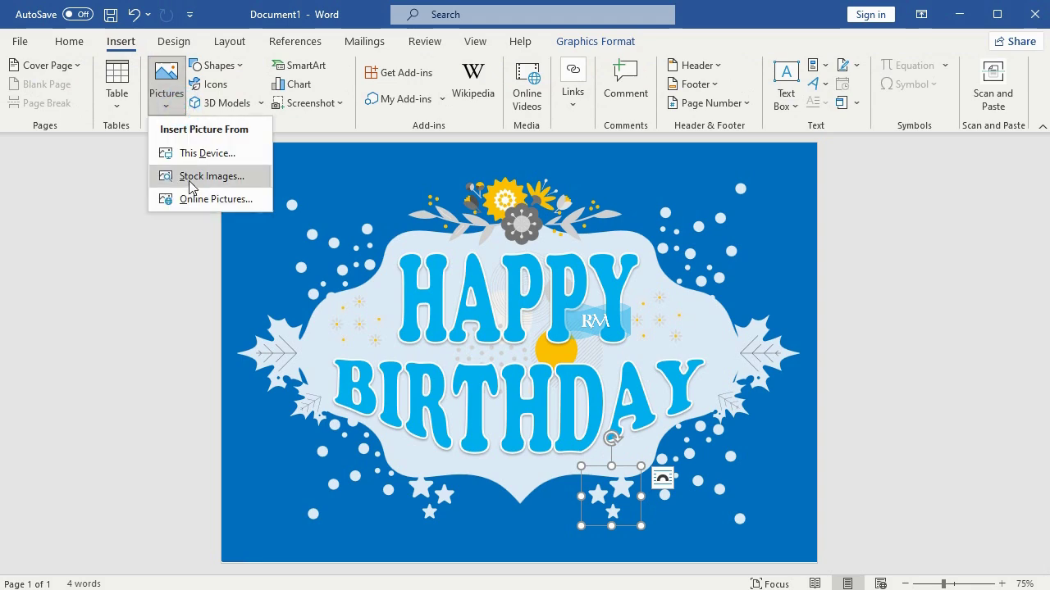
click(191, 175)
click(455, 171)
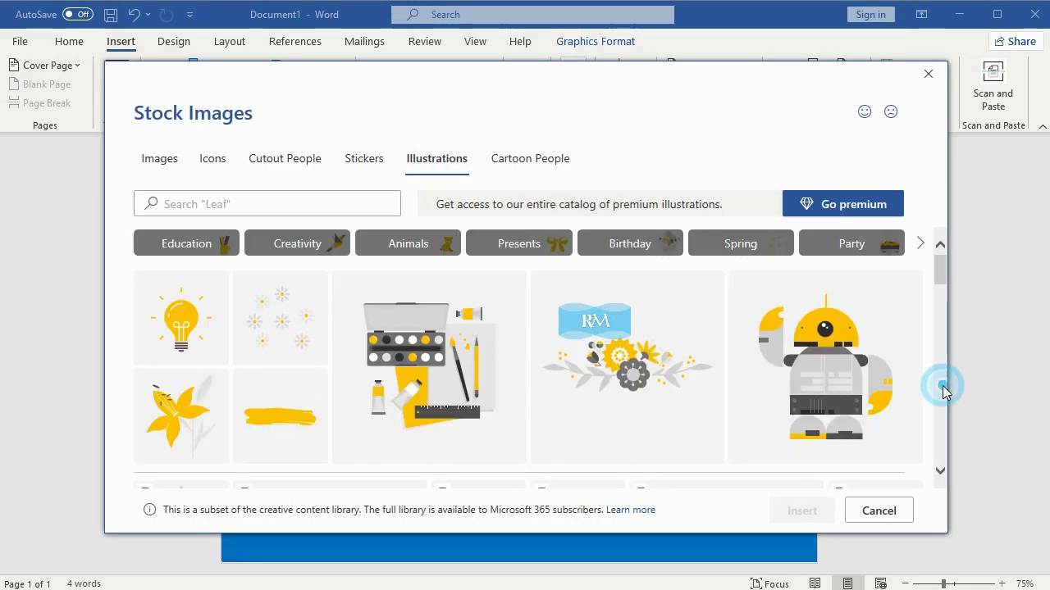
scroll(942, 386, down, 5)
scroll(938, 412, down, 5)
click(841, 304)
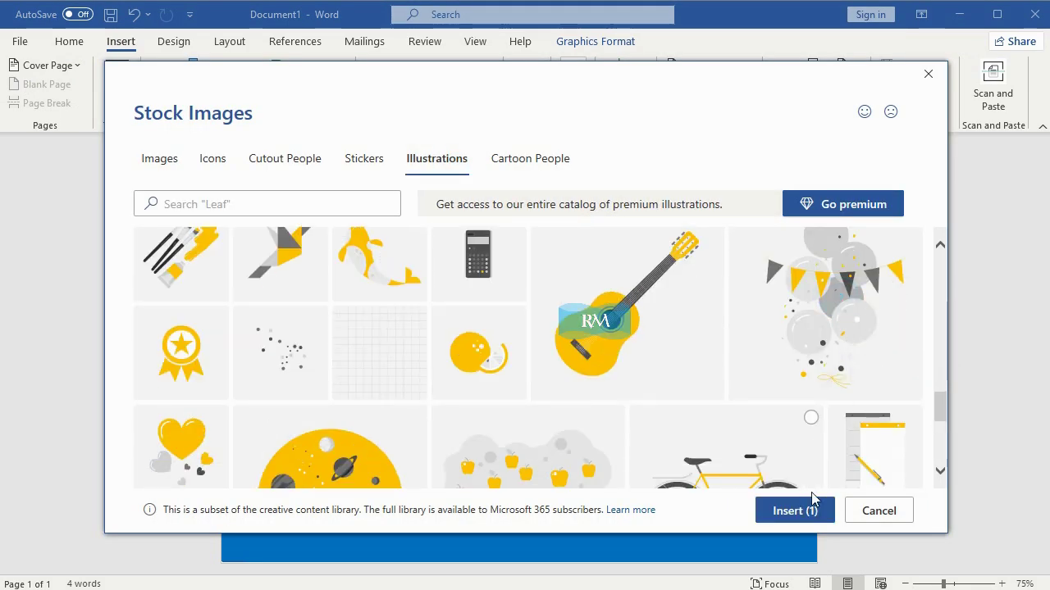
click(804, 510)
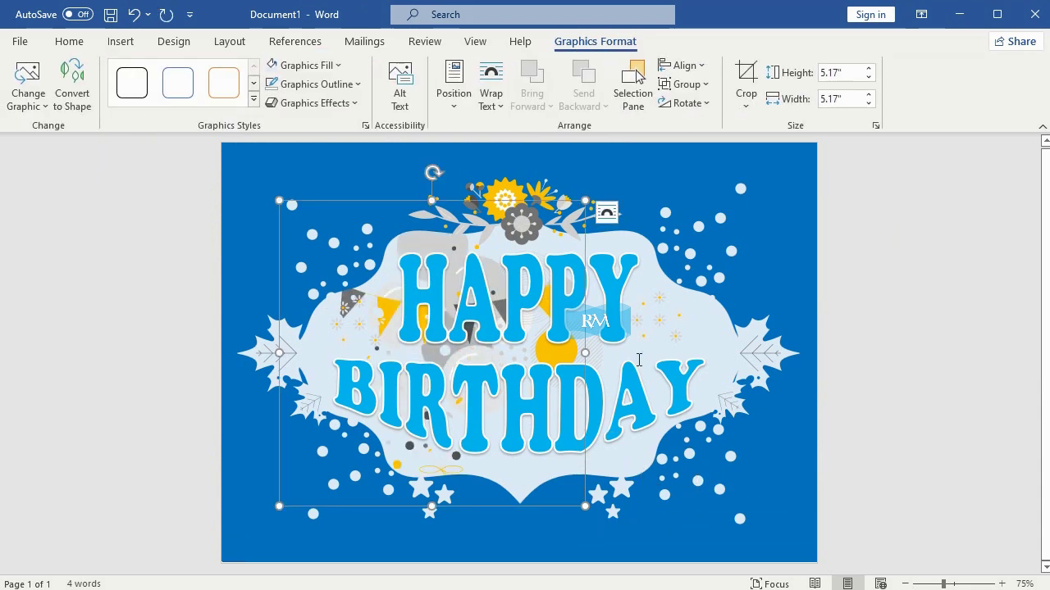
Step: Bring the balloons in front of text, apply a light-blue graphics style, and shrink to 2.35"
click(603, 216)
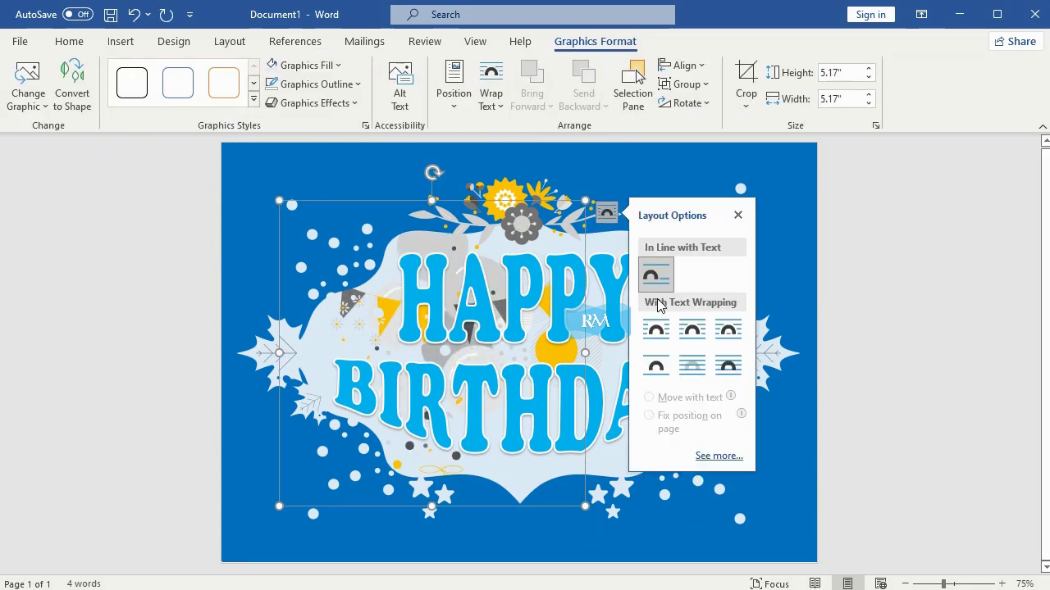
click(691, 365)
drag(525, 201, 617, 343)
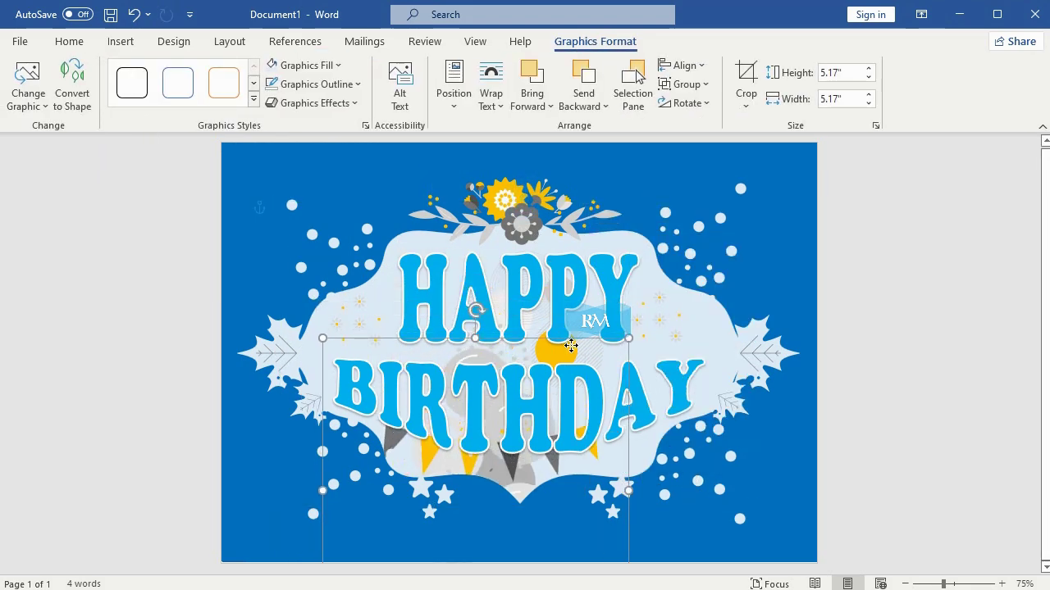
right_click(616, 343)
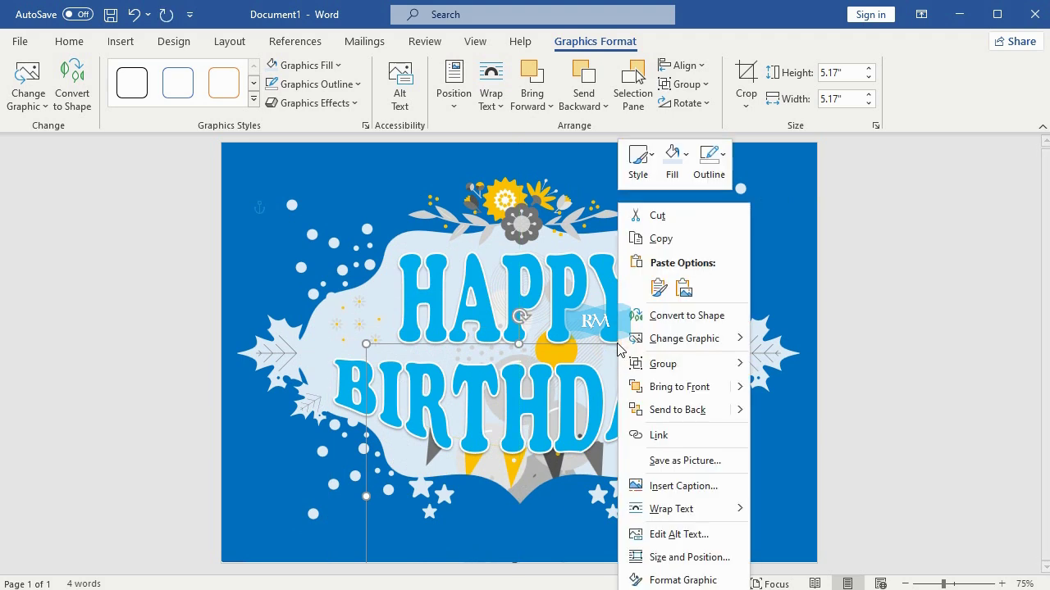
mouse_move(743, 389)
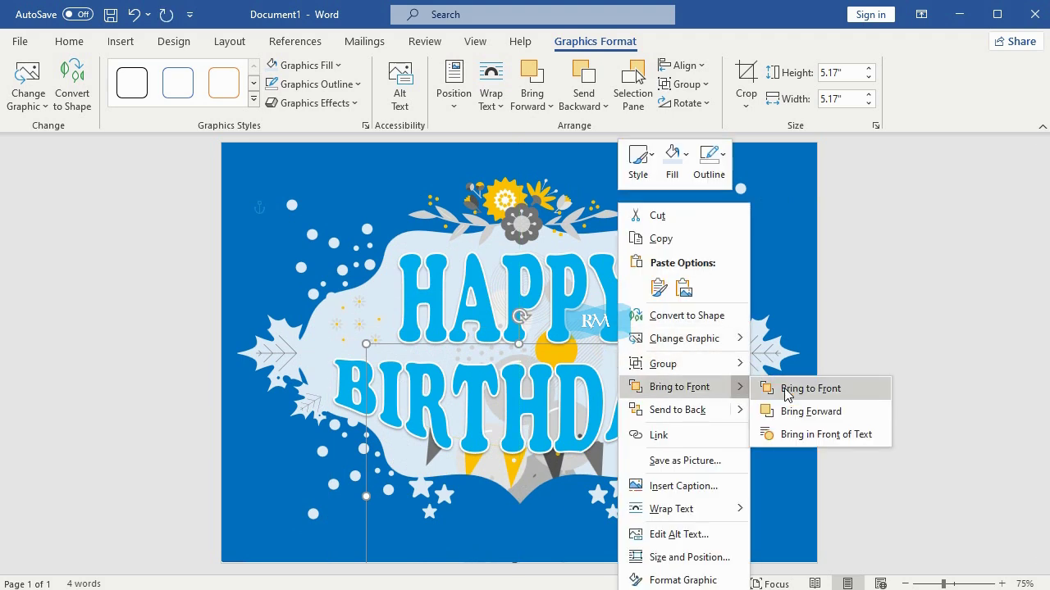
click(794, 436)
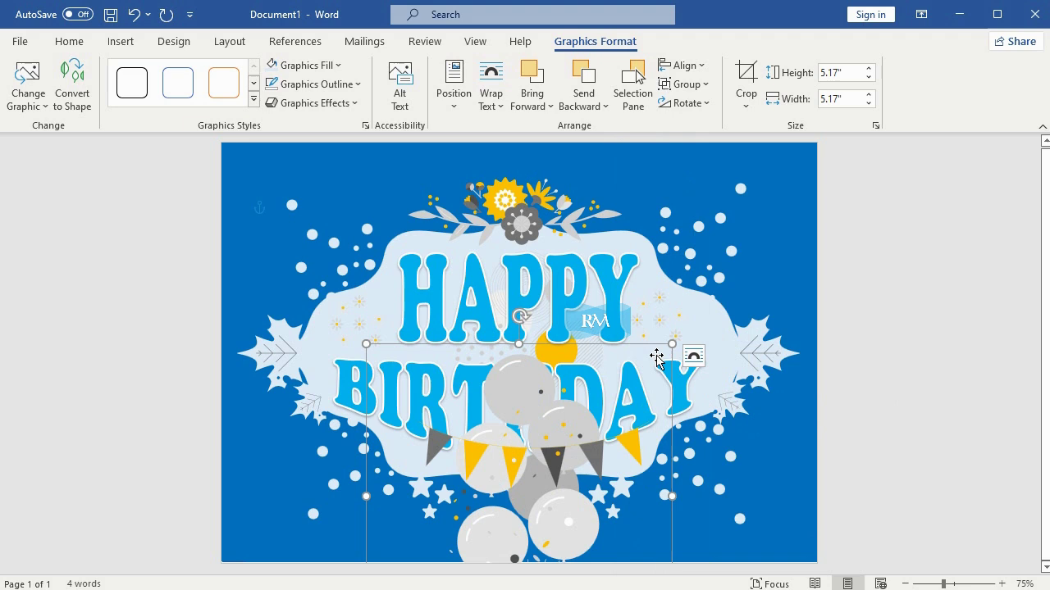
click(253, 98)
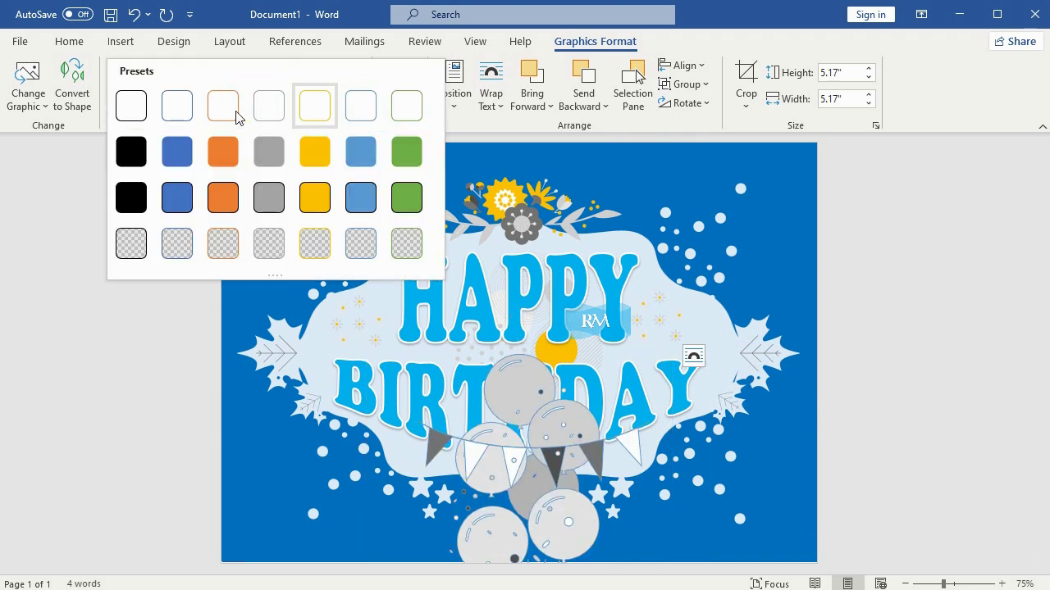
click(357, 164)
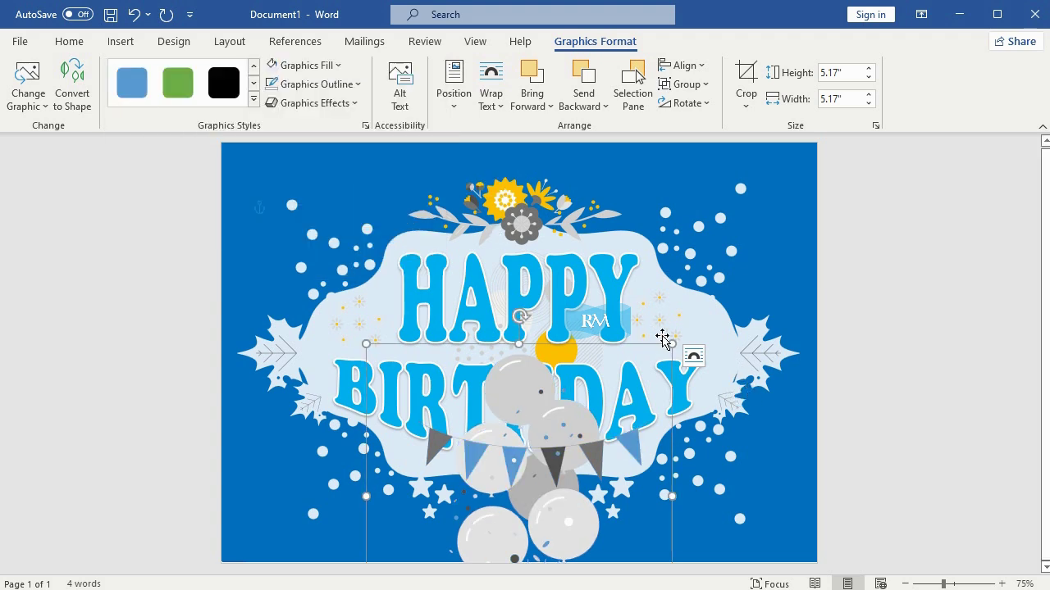
mouse_move(671, 343)
mouse_down()
mouse_move(541, 452)
mouse_move(577, 415)
mouse_move(547, 465)
mouse_move(571, 438)
mouse_move(569, 405)
mouse_move(568, 418)
mouse_up()
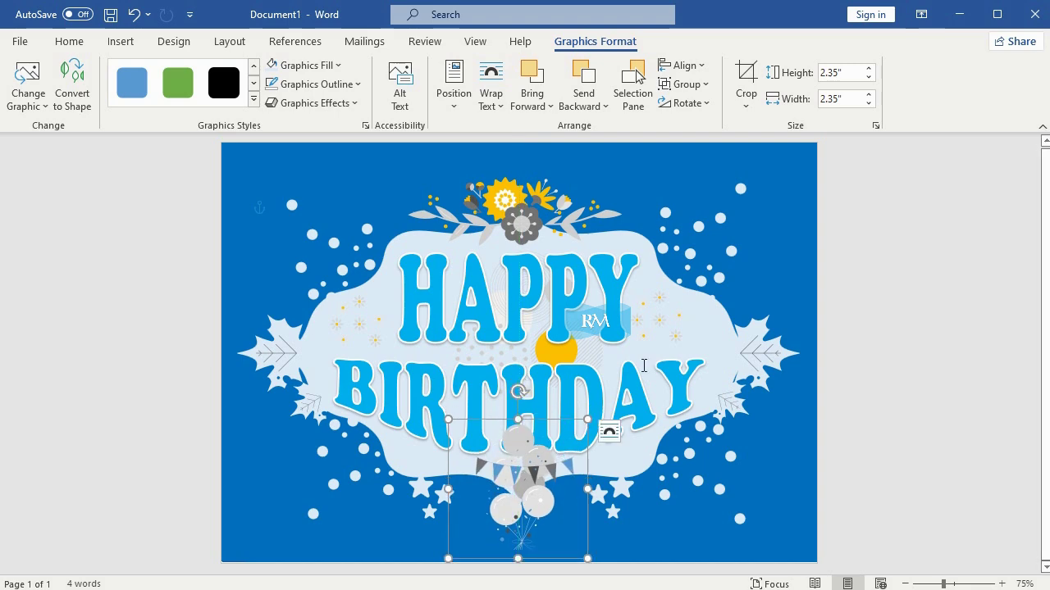
Step: Select Text Box 24 in the Selection Pane, Bring to Front, then close the pane
click(610, 256)
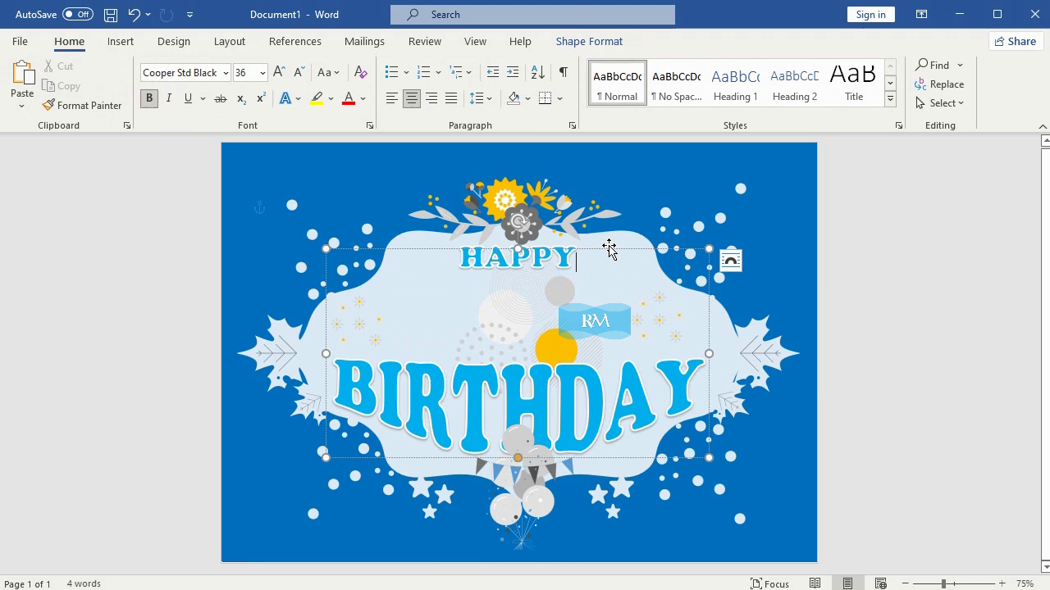
right_click(609, 249)
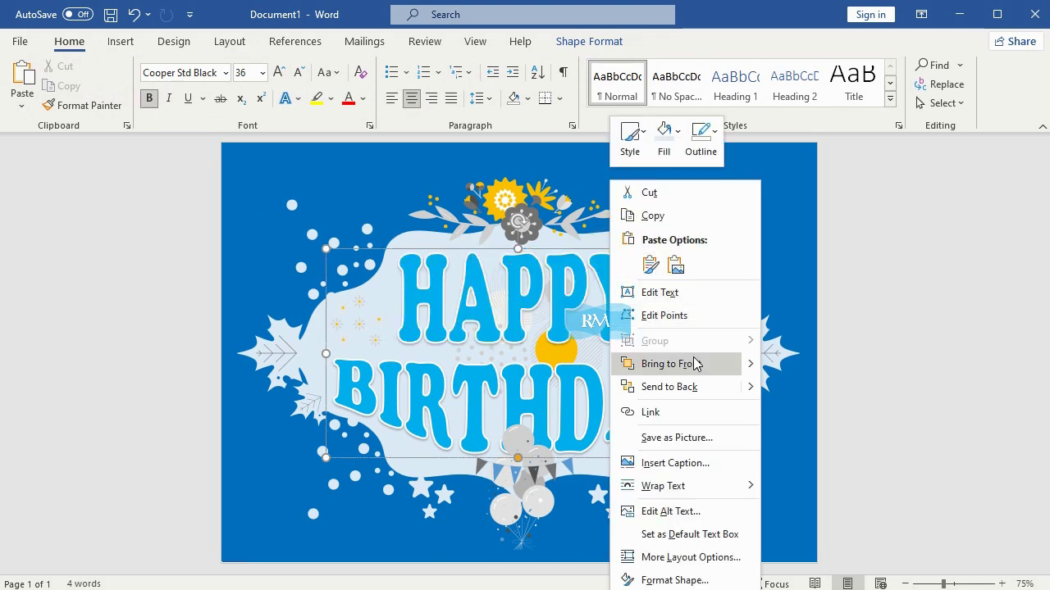
key(Escape)
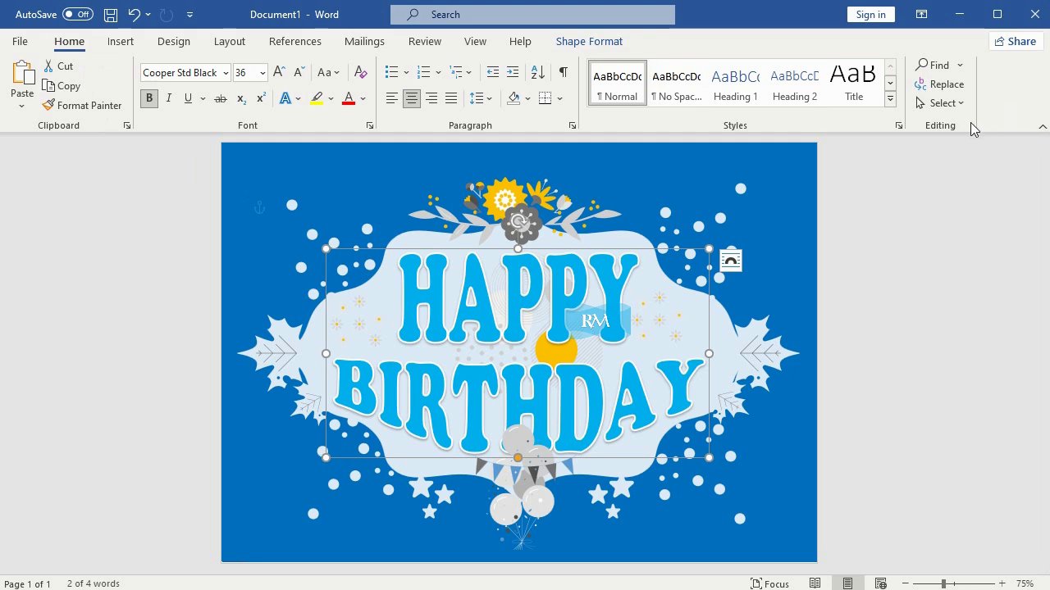
click(959, 104)
click(882, 195)
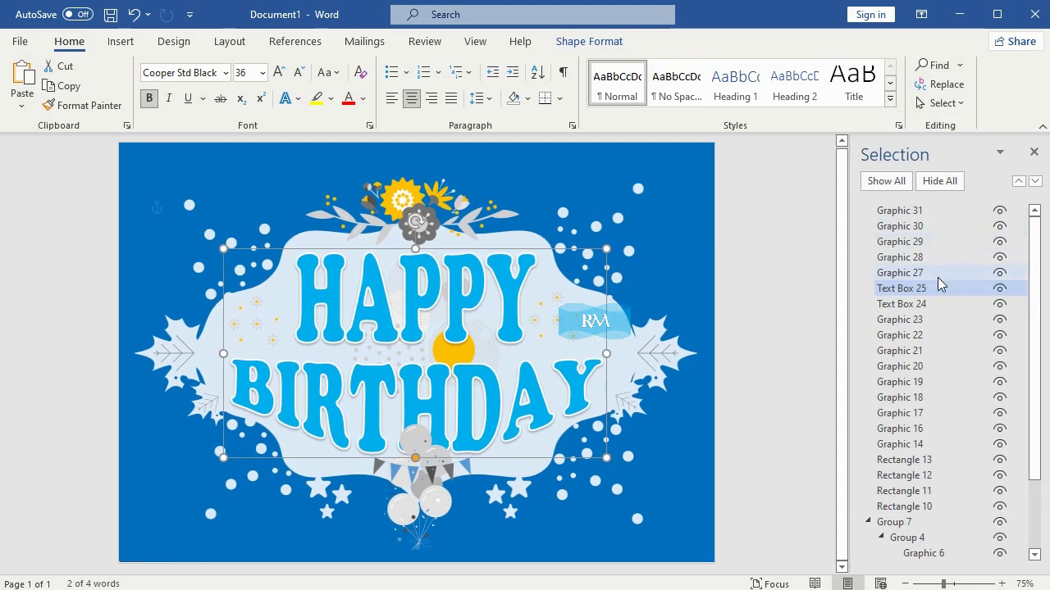
click(929, 304)
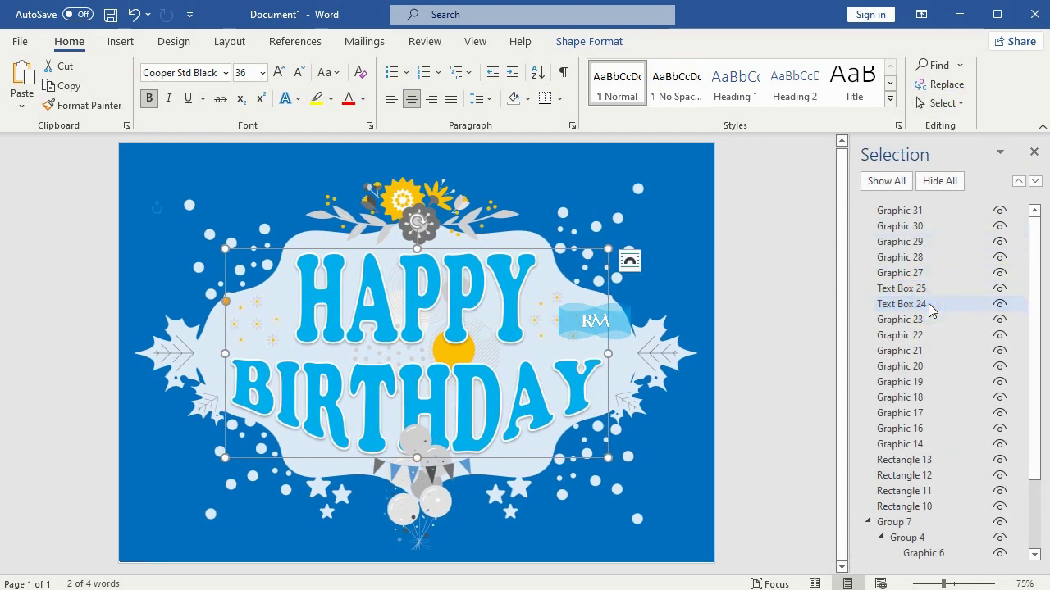
right_click(608, 303)
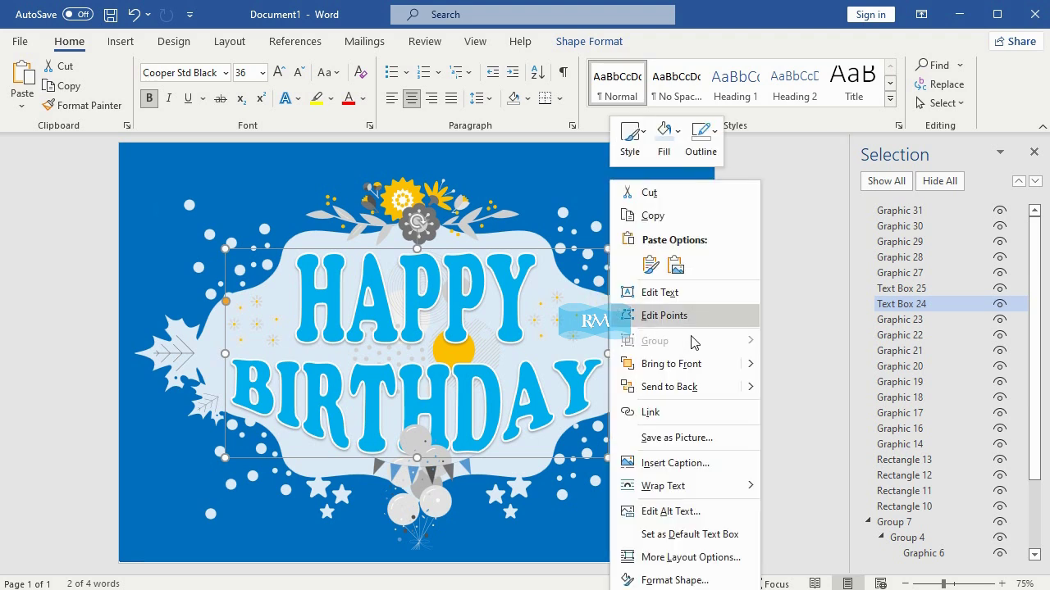
click(771, 369)
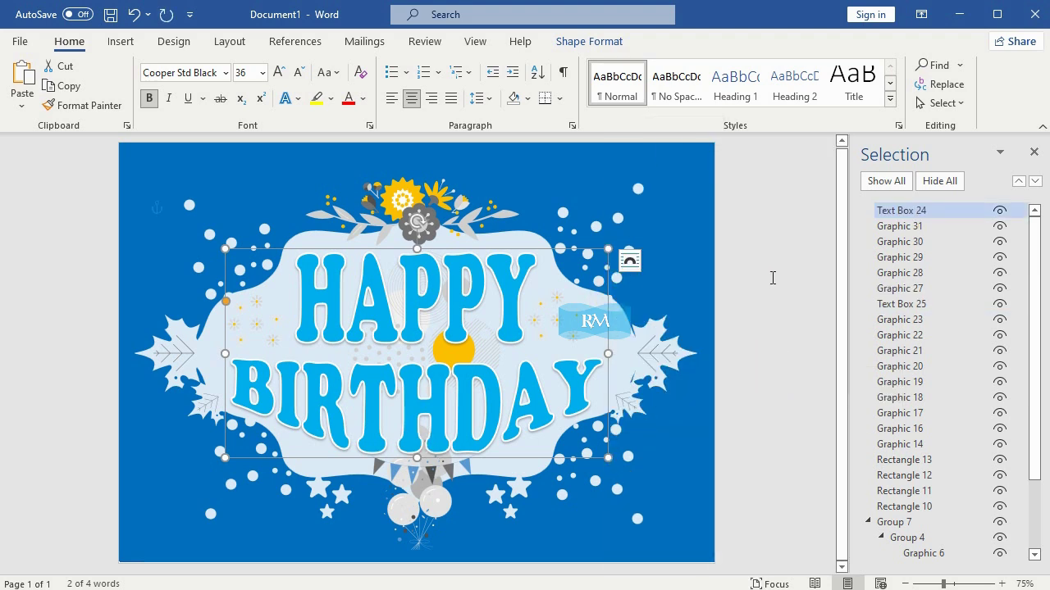
click(799, 241)
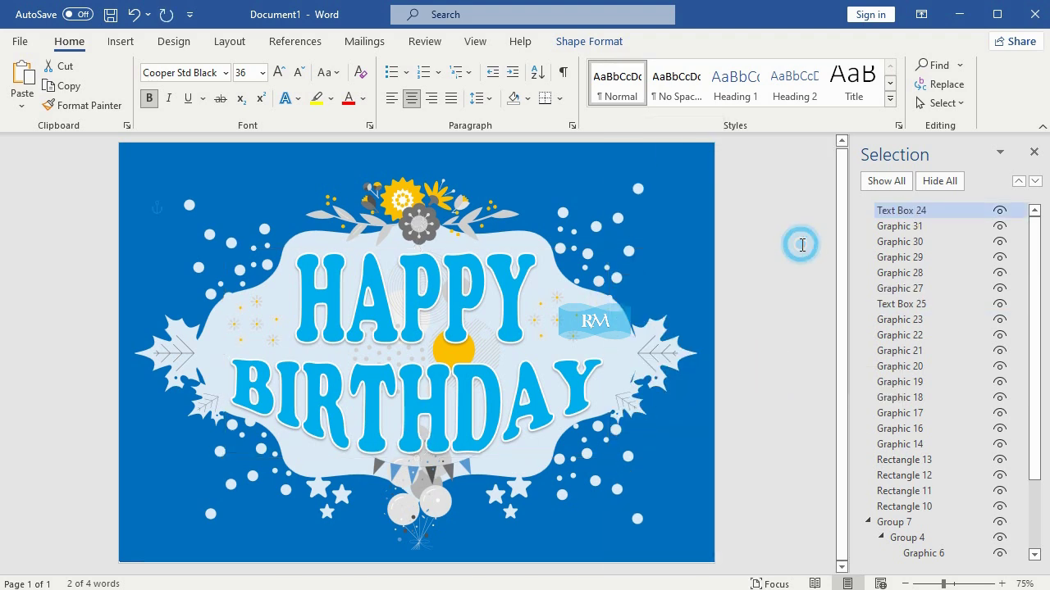
click(1033, 151)
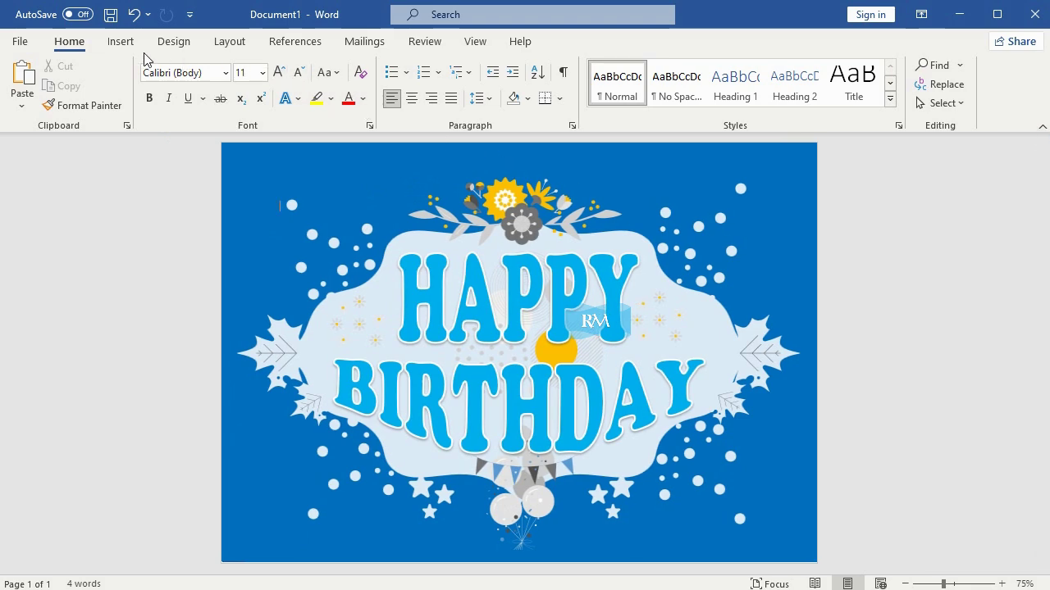
Step: Choose the double-line art style in the Page Borders dialog
click(173, 41)
click(959, 99)
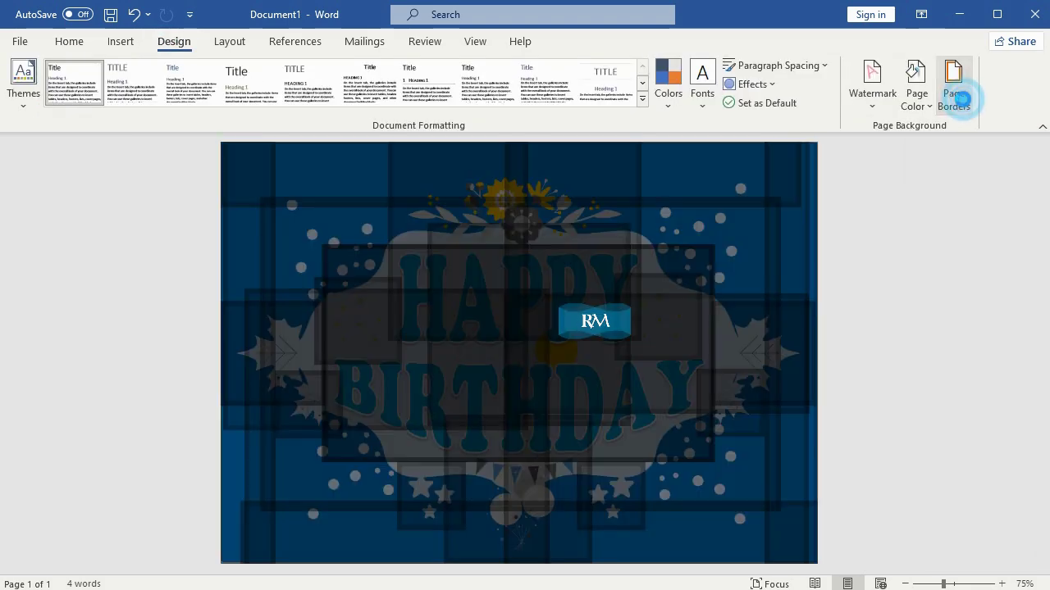
click(799, 453)
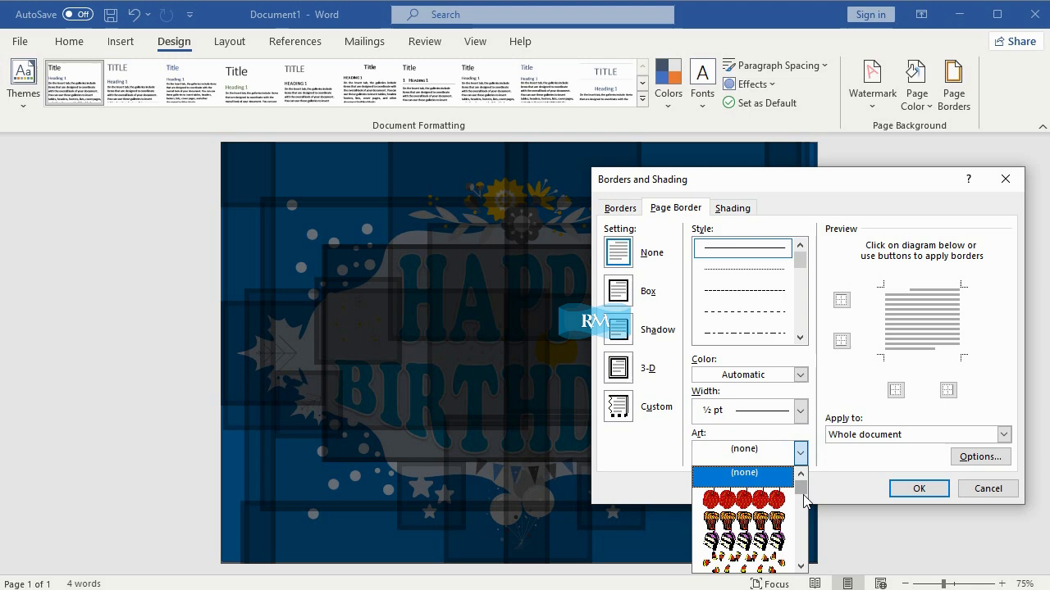
drag(801, 488, 804, 568)
click(744, 483)
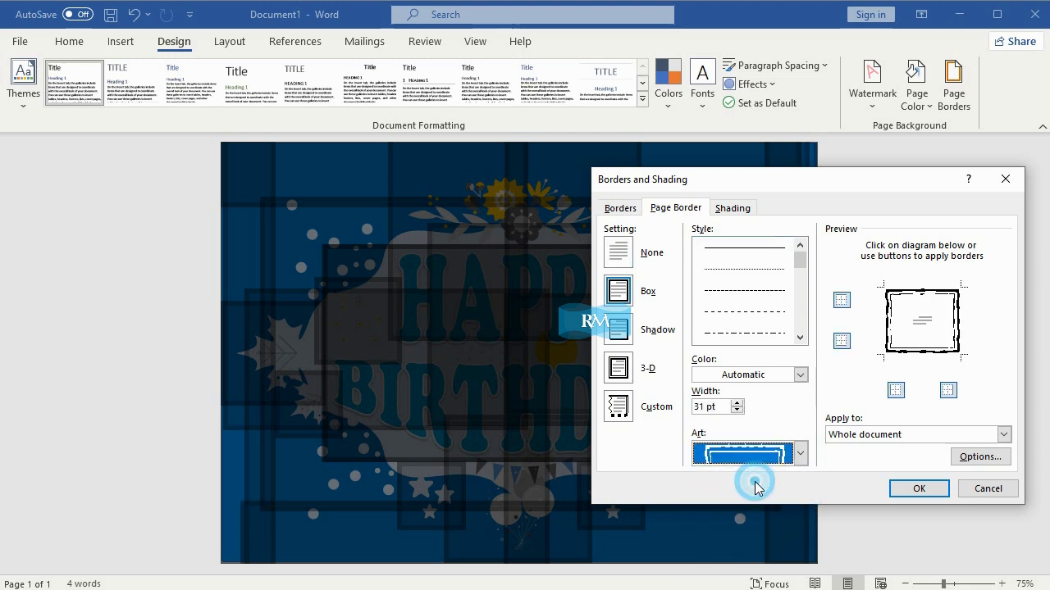
Step: Set the page border's top, bottom, left and right margins to 4 pt
click(959, 456)
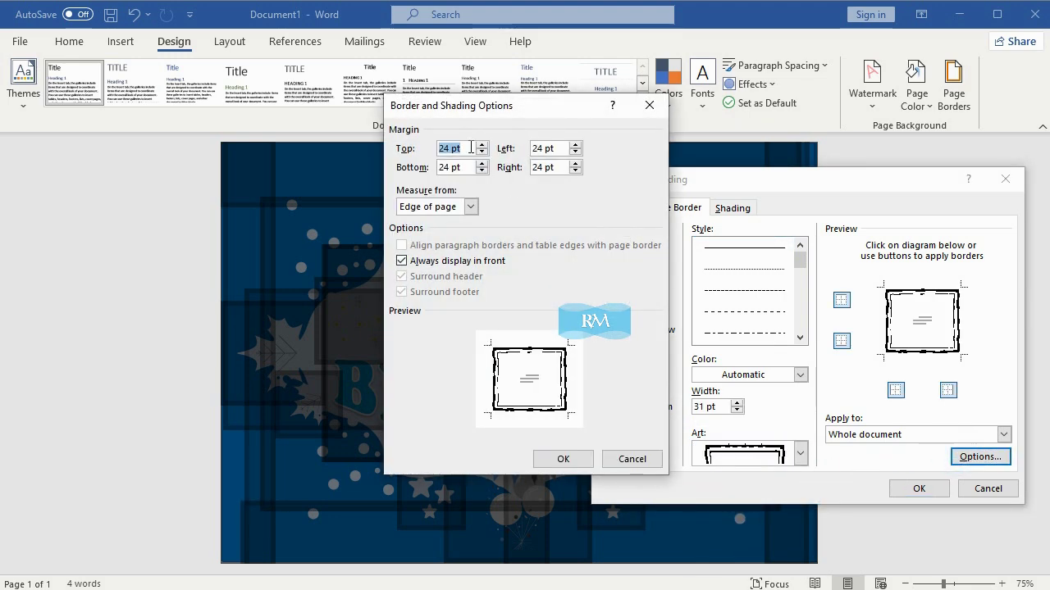
double_click(448, 147)
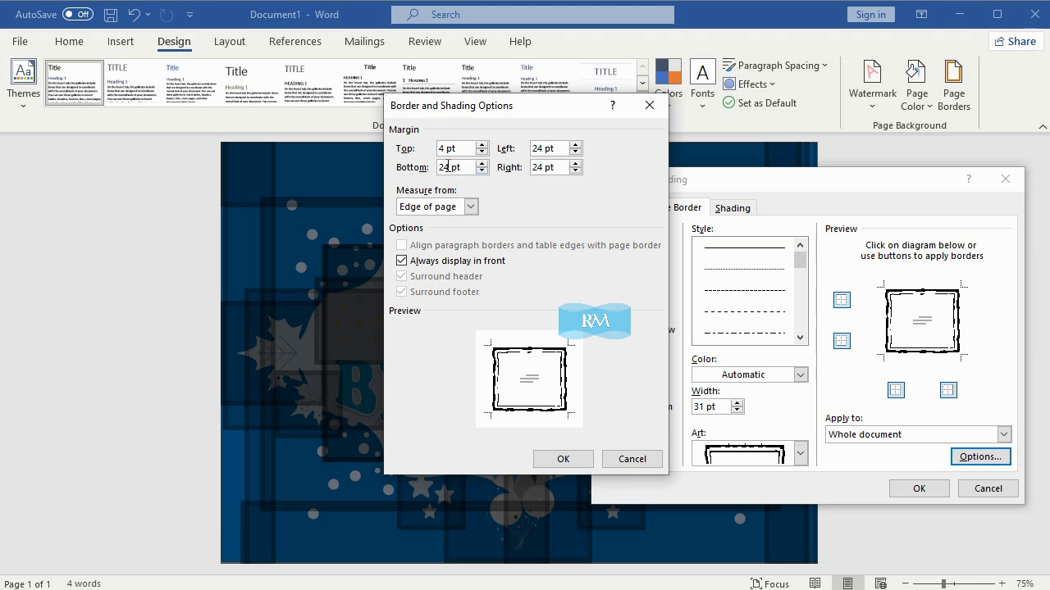
click(443, 169)
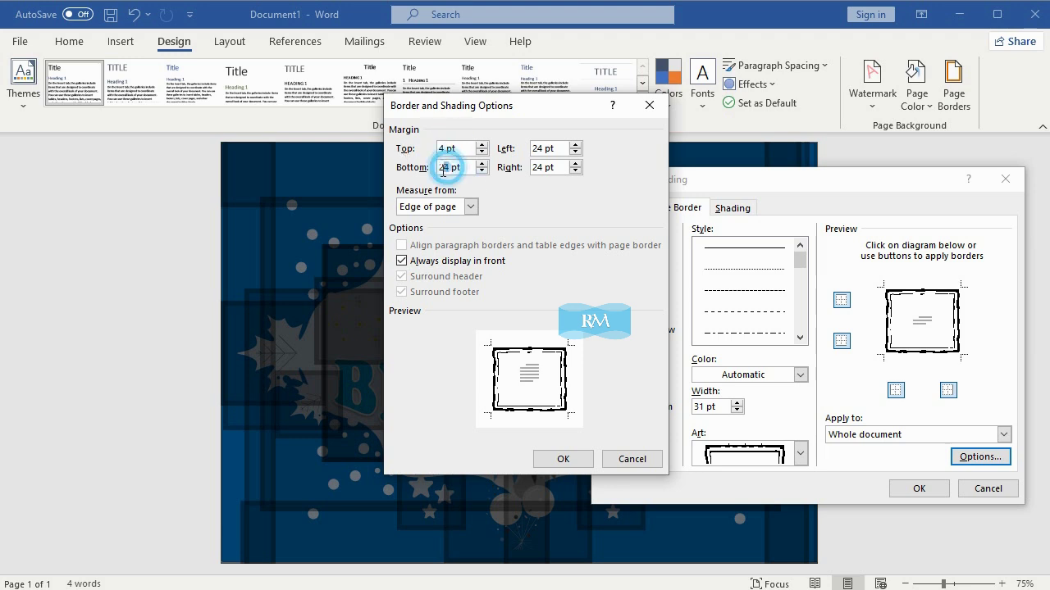
click(538, 148)
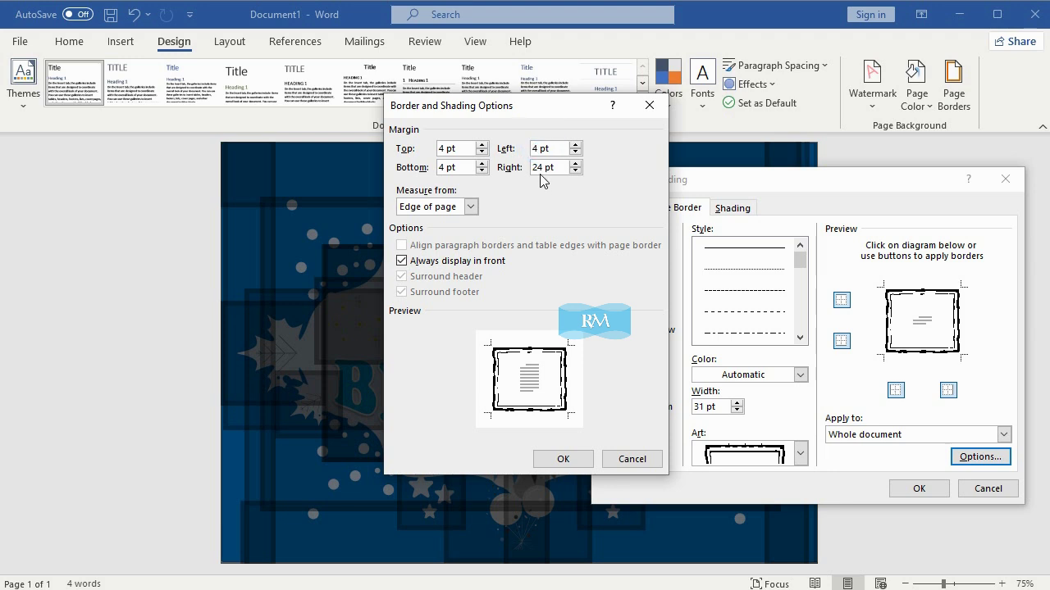
click(540, 173)
click(542, 168)
key(BackSpace)
click(543, 461)
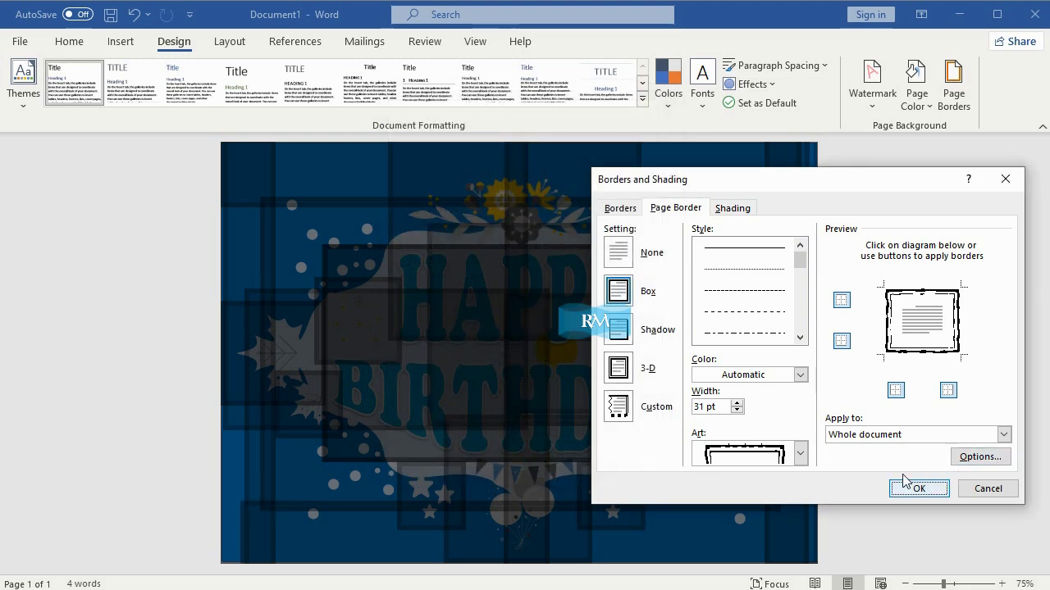
Step: Make the art page border white and apply it to the card
click(800, 376)
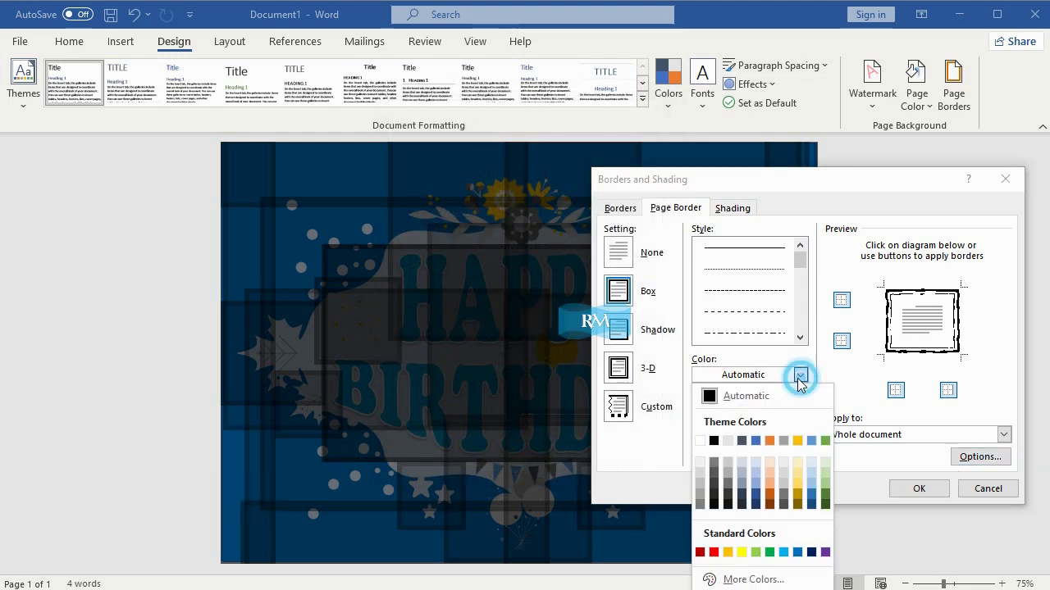
click(701, 440)
click(909, 485)
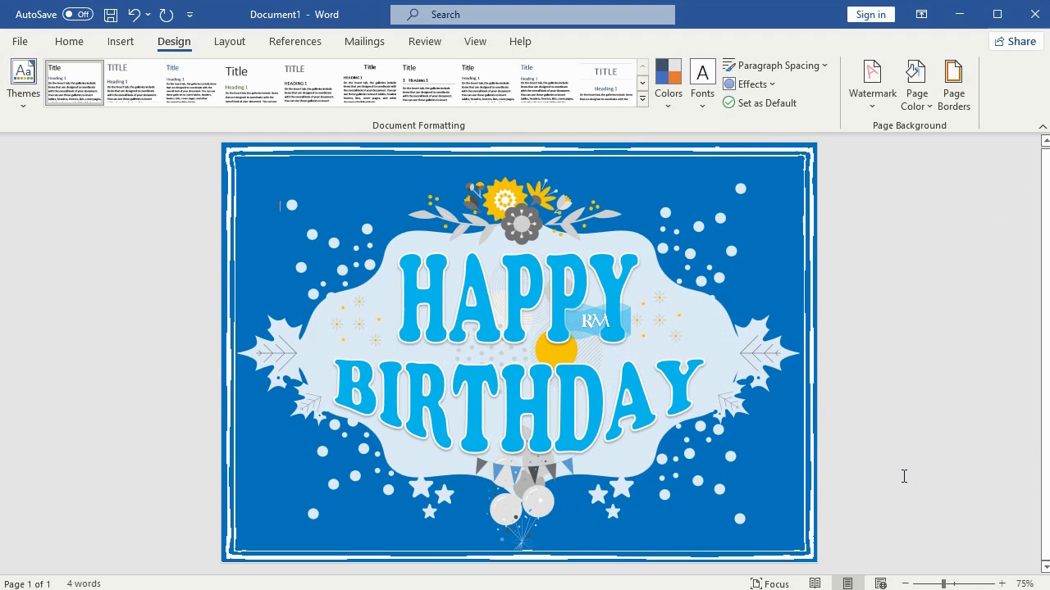